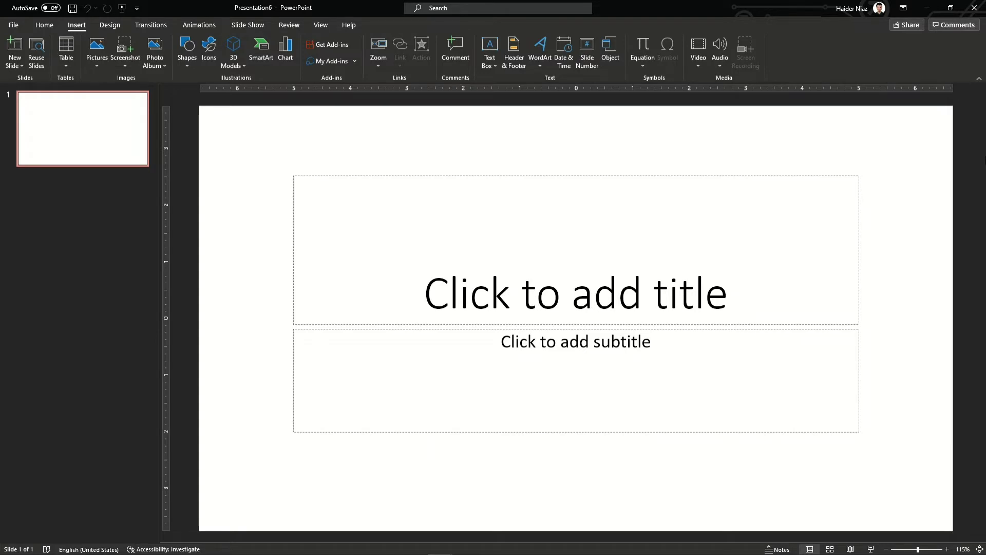
Set a custom slide size of A4 Paper in portrait orientation
click(53, 26)
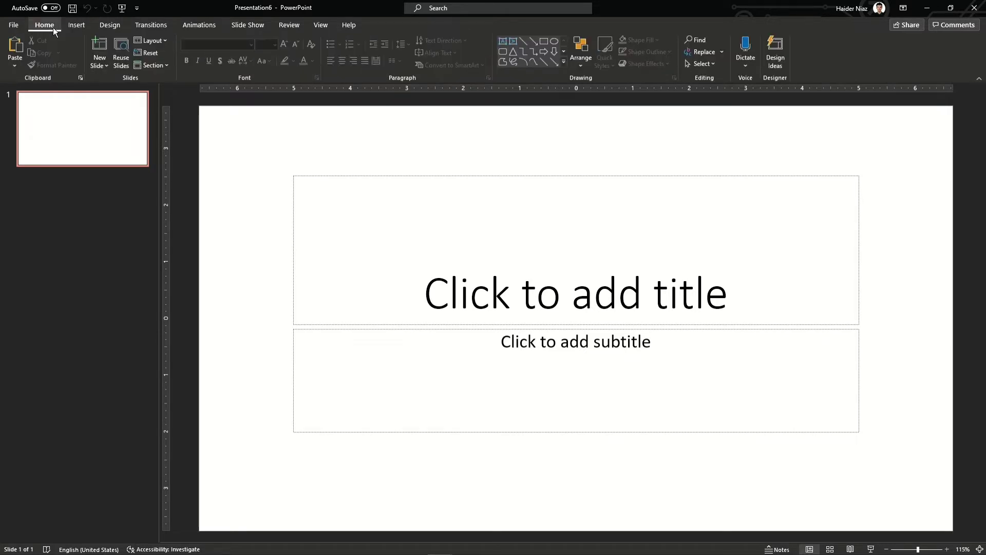
click(113, 28)
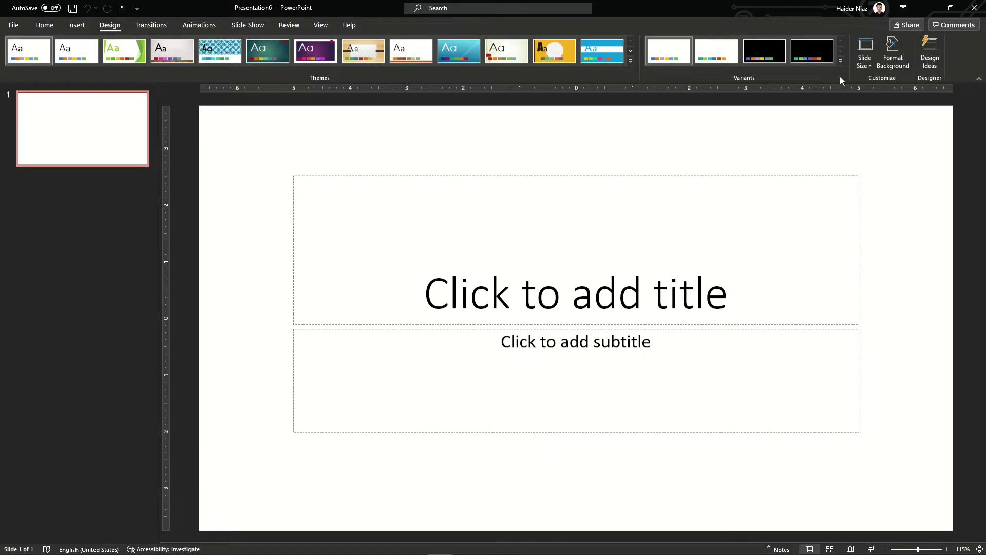
click(865, 54)
click(882, 131)
click(445, 250)
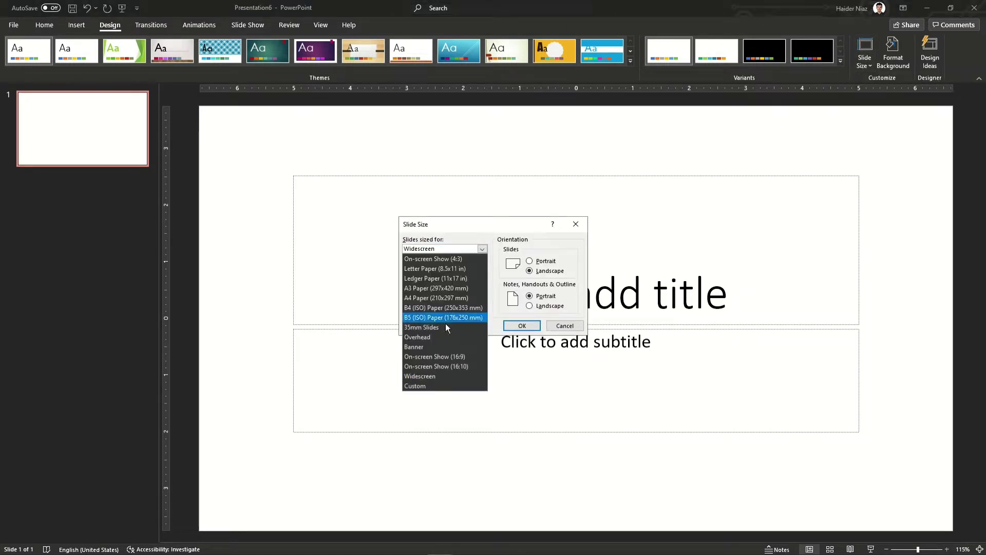
click(450, 297)
click(539, 261)
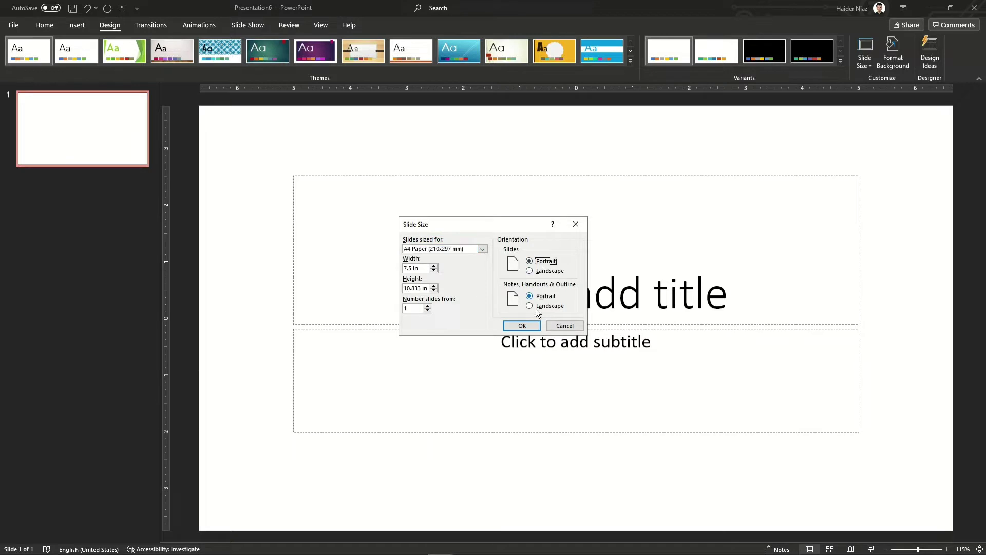
click(526, 326)
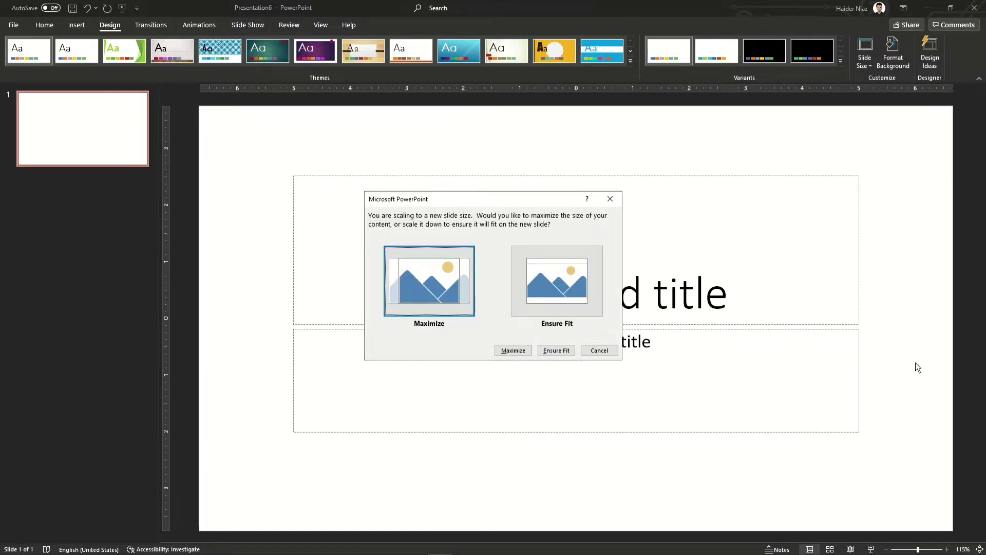
Choose Ensure Fit for the content, then delete the title and subtitle placeholders
click(569, 301)
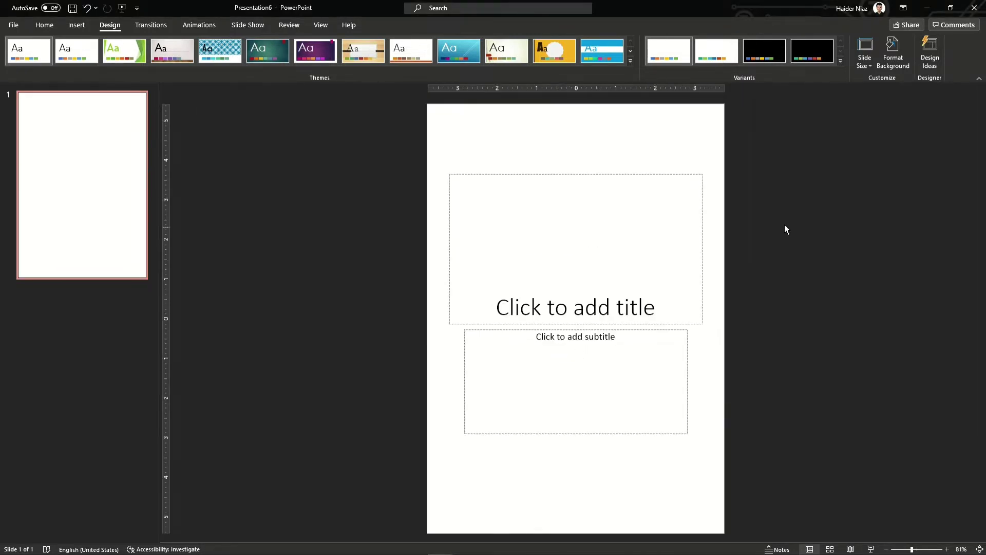
drag(828, 498, 356, 128)
key(Delete)
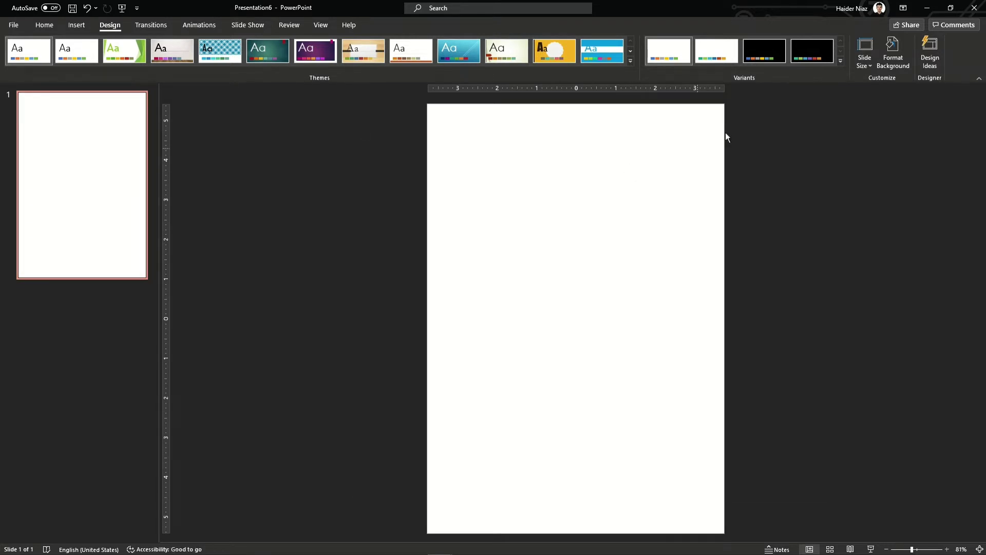
Draw a header rectangle across the slide top with No Fill and a coloured outline
click(78, 28)
click(187, 51)
click(227, 97)
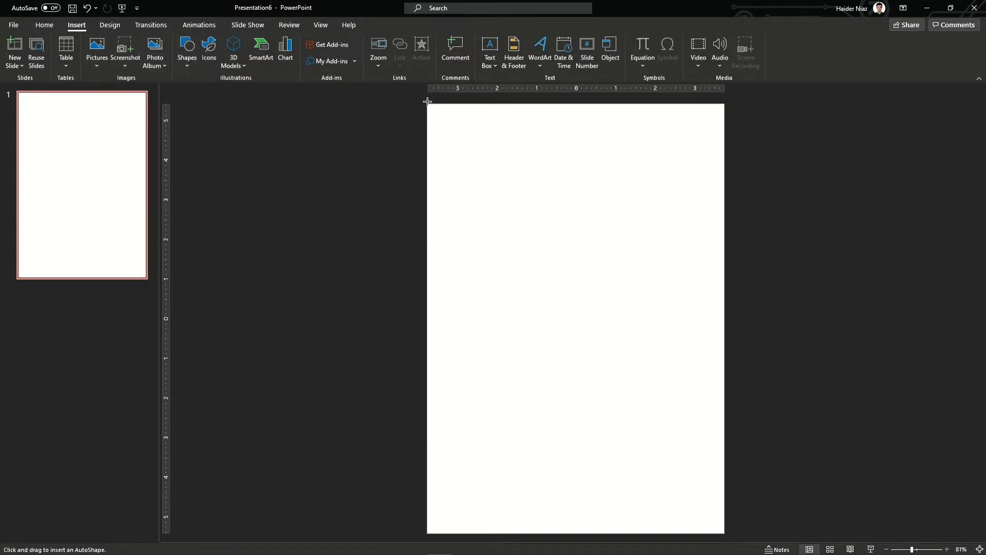
drag(426, 104, 724, 190)
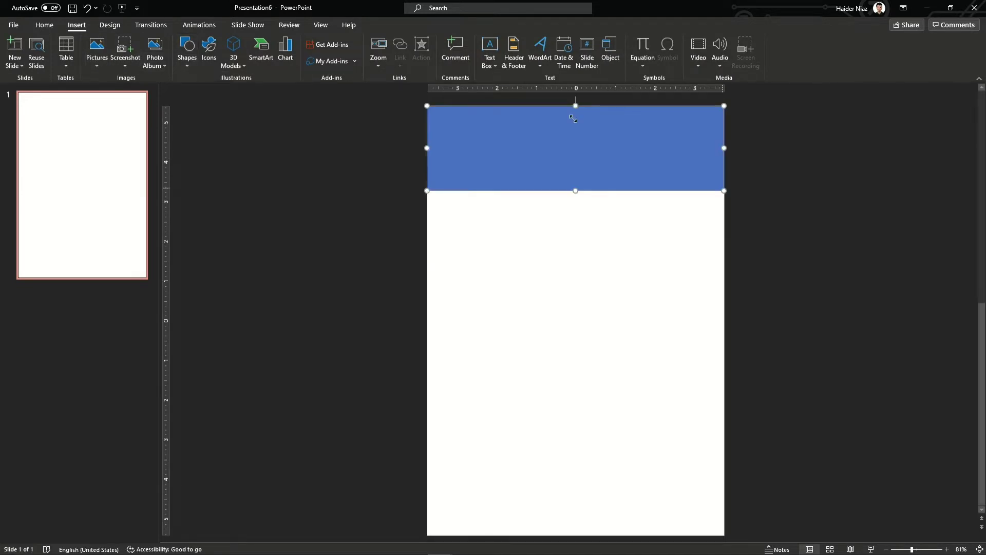
click(390, 44)
click(369, 151)
click(373, 52)
click(433, 110)
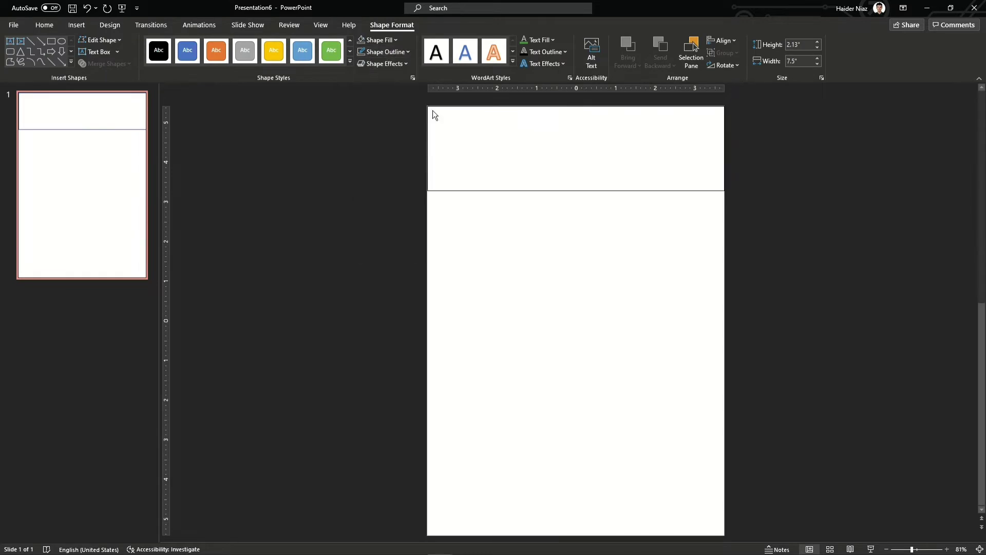
drag(608, 191, 574, 189)
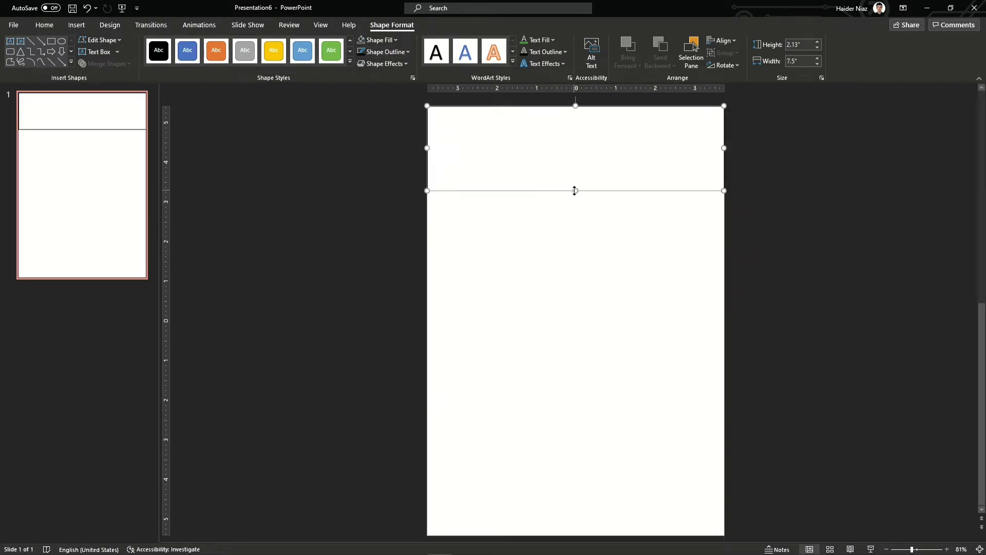
Duplicate the band, then rotate and stretch the copies into tall left and right columns
key(ctrl+d)
drag(663, 154, 651, 277)
drag(577, 219, 560, 260)
drag(499, 402, 495, 522)
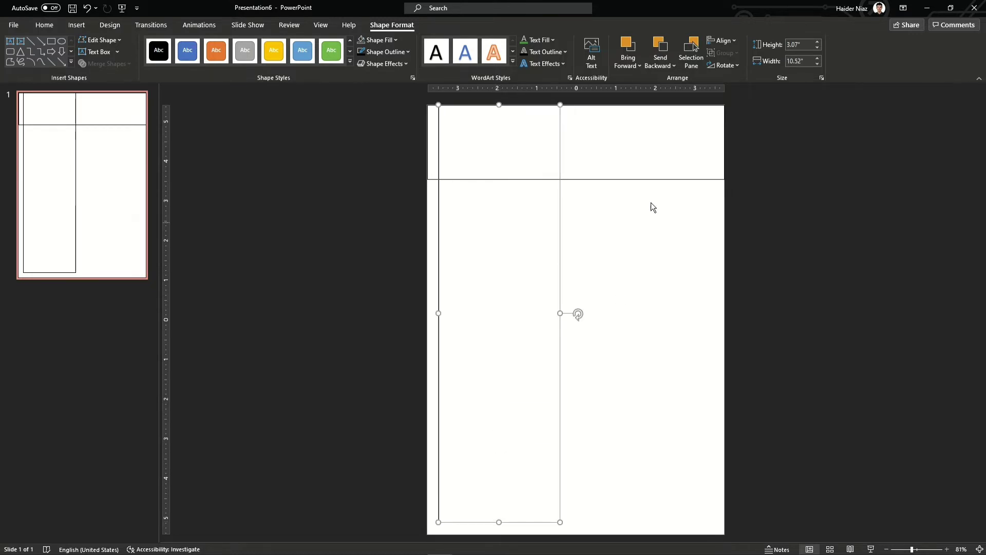
key(ctrl+d)
drag(568, 248, 710, 236)
click(561, 296)
drag(560, 313, 582, 310)
click(595, 308)
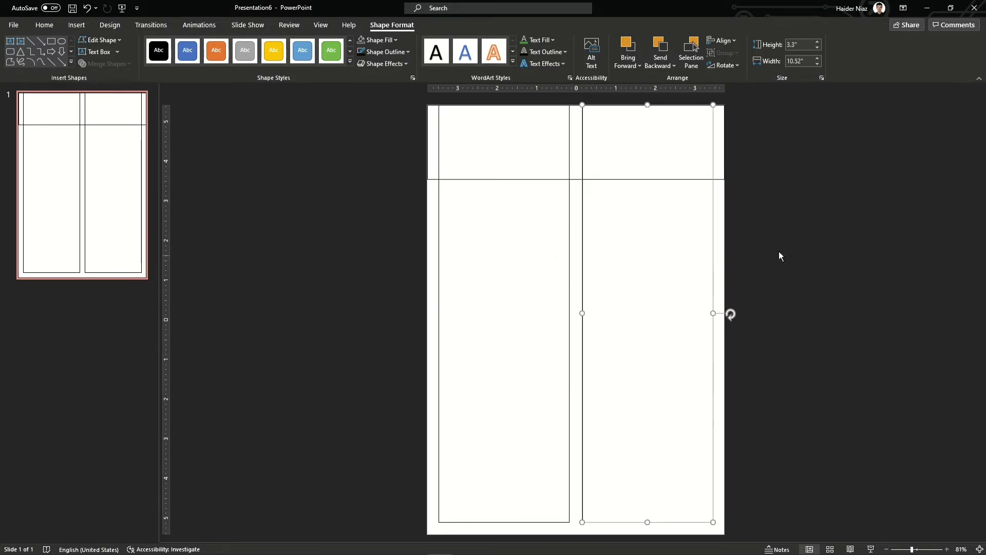
click(739, 198)
Paste another rectangle, align its top with the header band and shorten it into a box
click(426, 149)
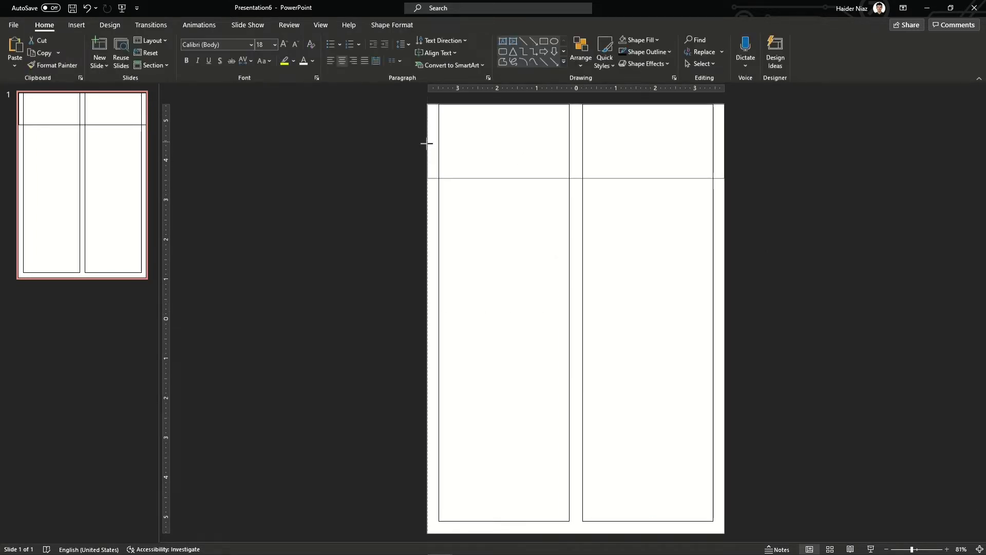
key(ctrl+v)
drag(578, 264, 570, 321)
drag(509, 532, 547, 336)
scroll(527, 205, up, 1)
drag(544, 380, 512, 379)
Move boxes into the right column's upper and bottom slots and align their edges
drag(554, 411, 706, 231)
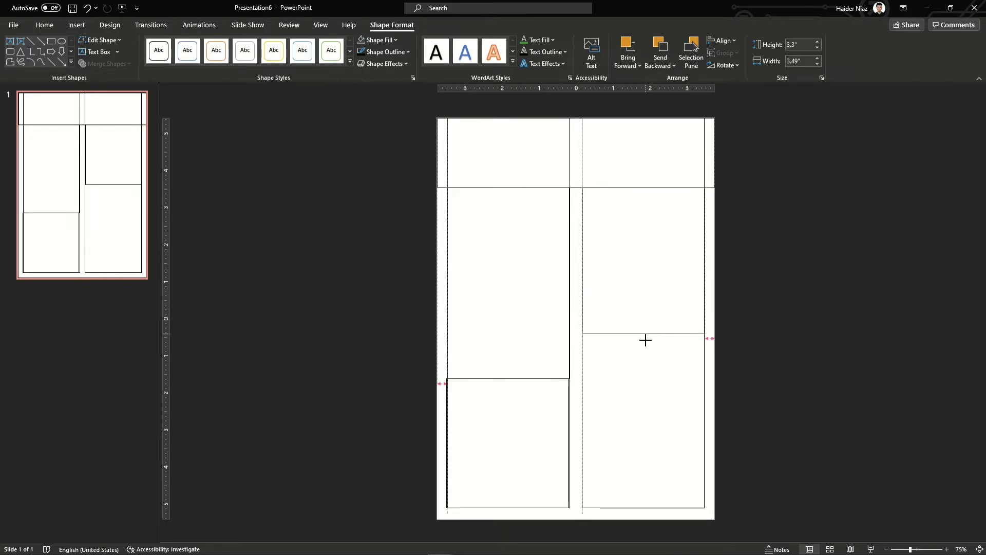
drag(650, 316, 672, 504)
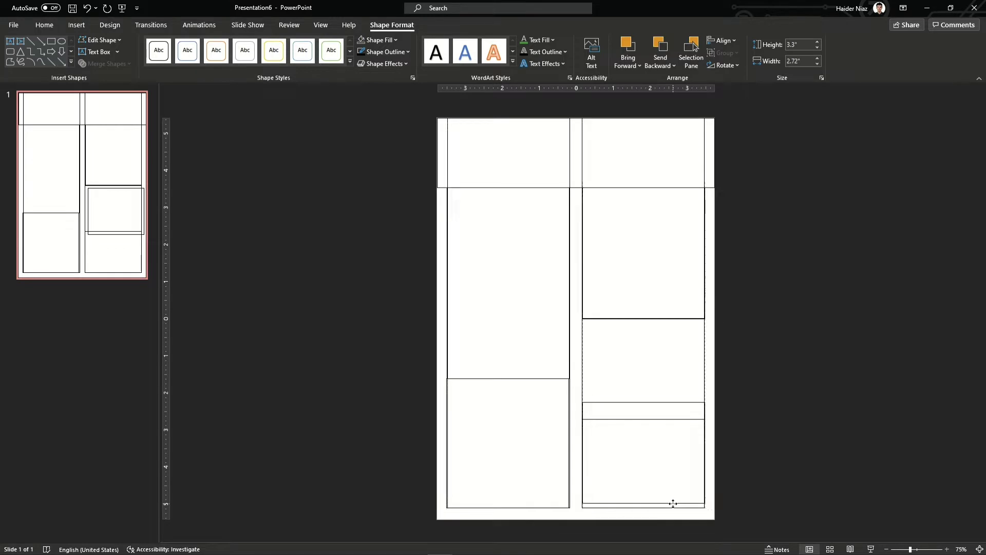
click(720, 455)
drag(644, 419, 644, 419)
click(704, 253)
drag(581, 252, 582, 251)
drag(643, 318, 642, 318)
Align the edges of the left column's upper and bottom boxes
click(447, 282)
drag(447, 282, 447, 281)
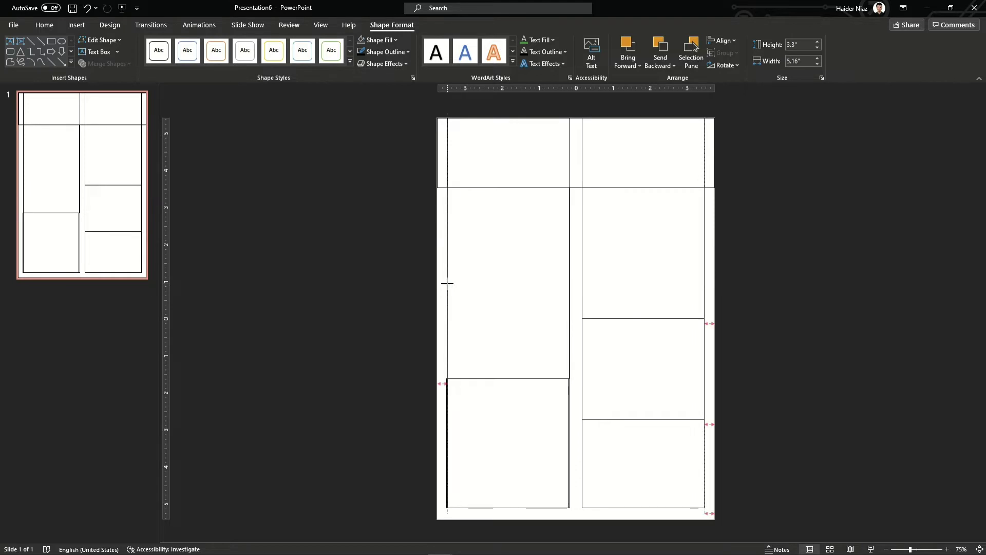
click(568, 449)
drag(569, 443, 567, 440)
drag(447, 442, 447, 442)
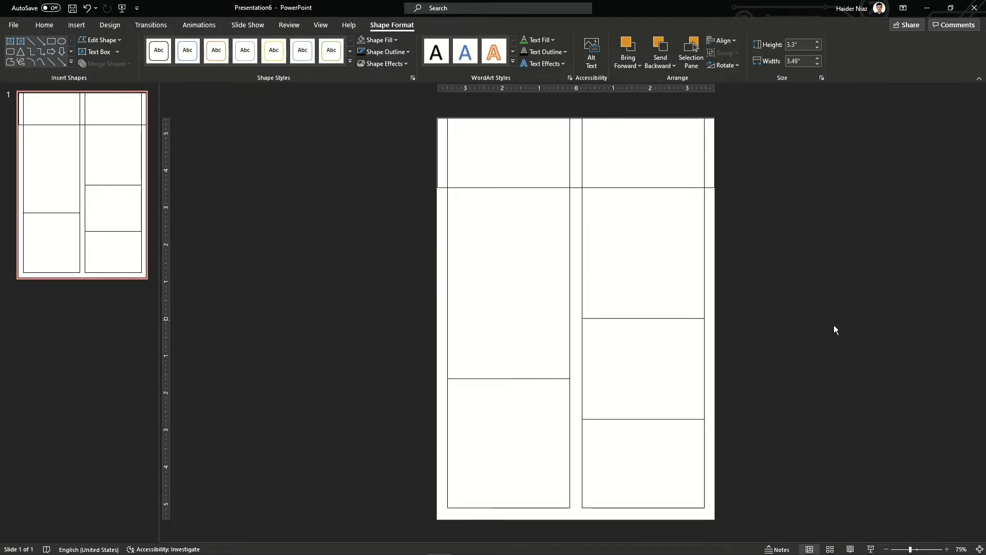
click(834, 324)
Add a text box with the resume owner's name at 32 pt in the header's top-left
click(76, 25)
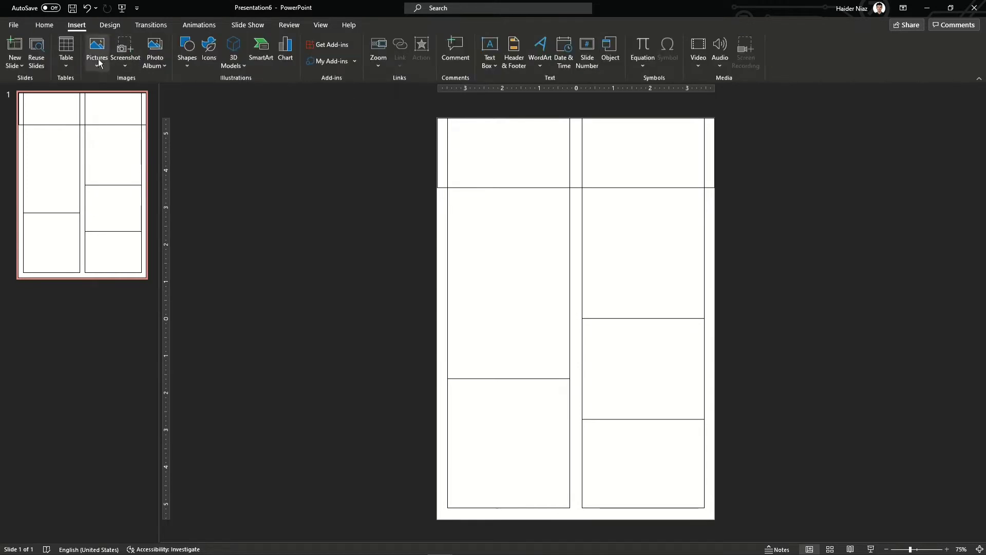
click(488, 48)
click(367, 141)
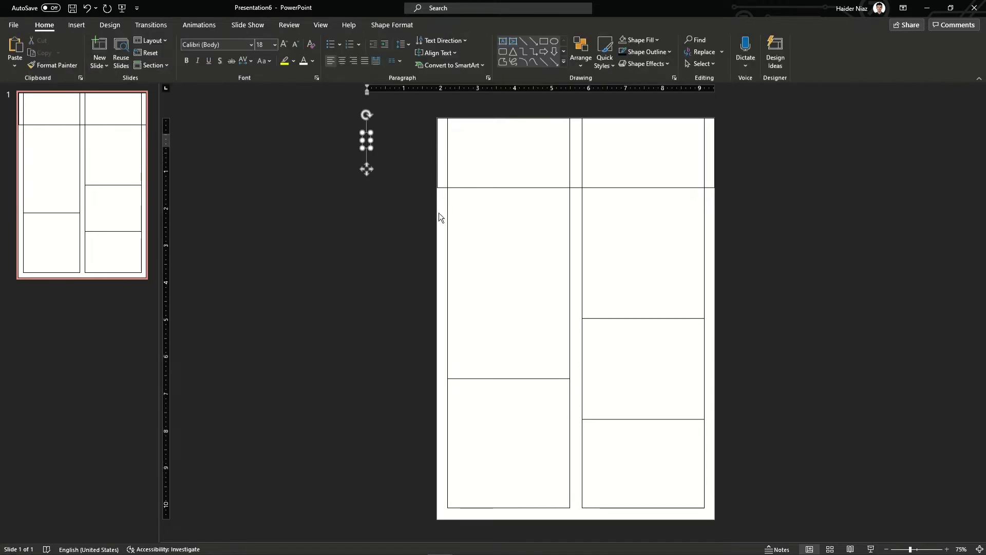
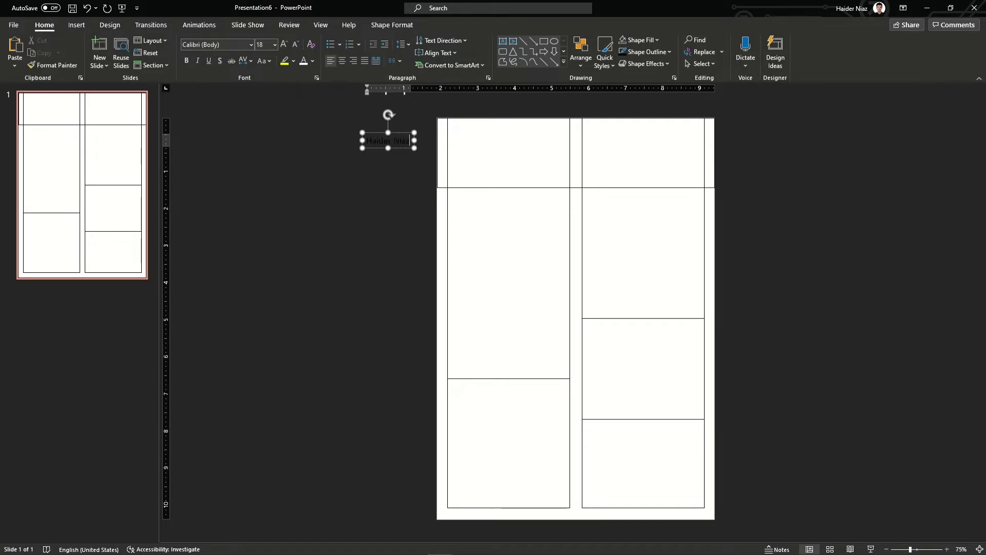
key(ctrl+a)
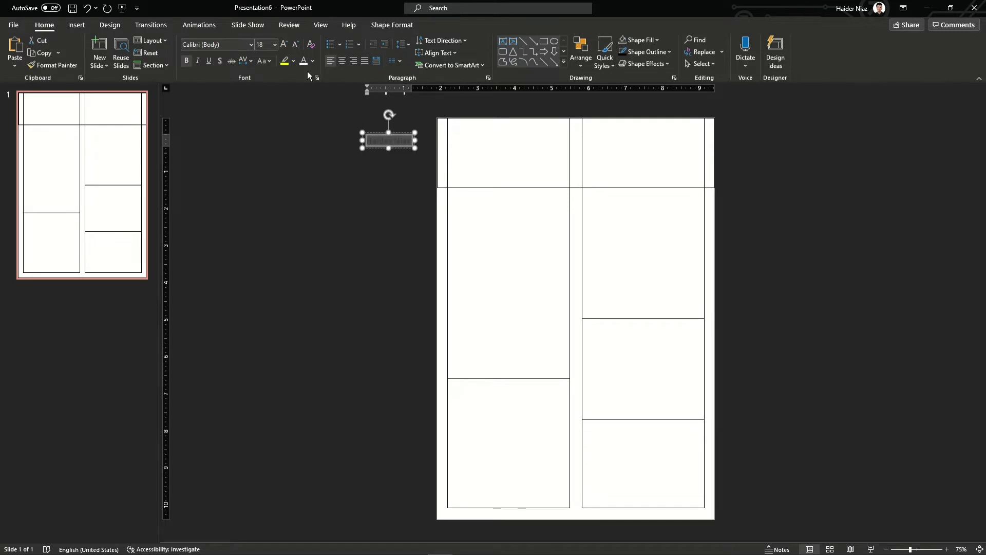
click(287, 45)
click(287, 46)
click(287, 45)
click(287, 45)
drag(427, 154, 513, 144)
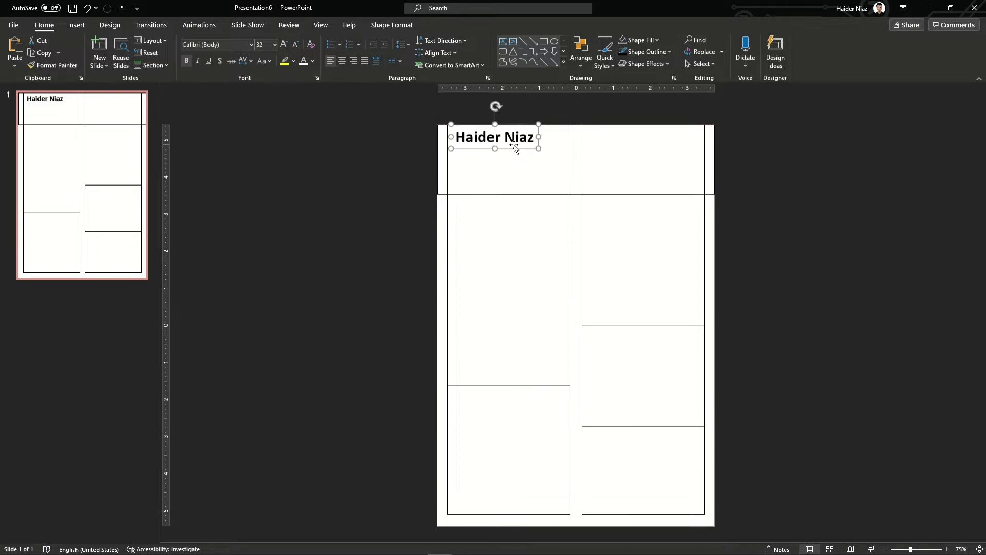
Change the name's font to Arial and place a duplicate just below it
click(251, 44)
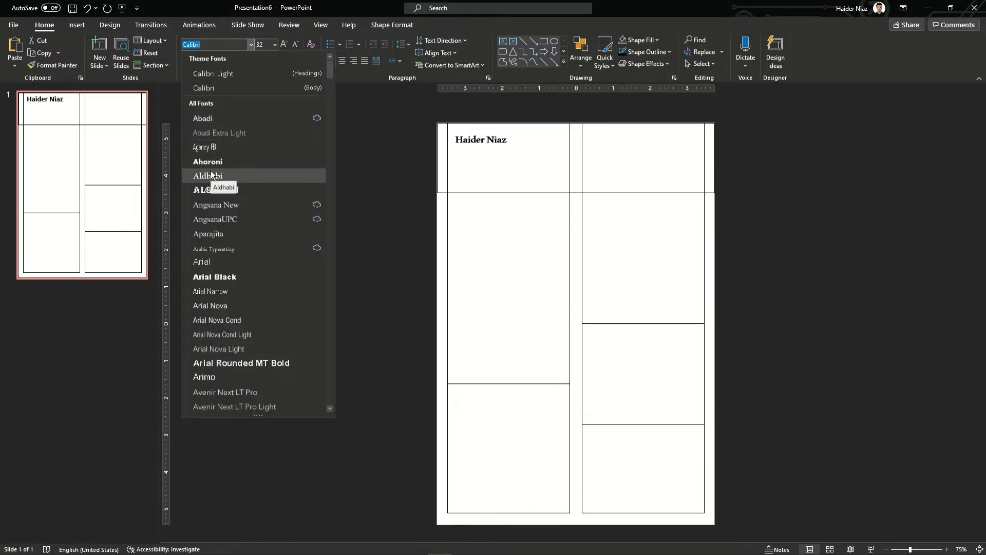
click(210, 264)
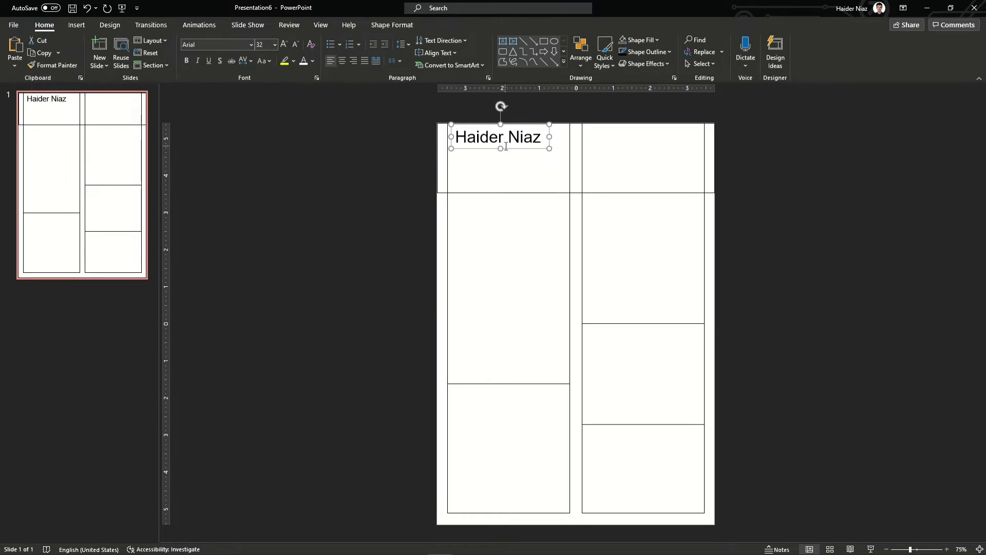
drag(519, 156, 533, 156)
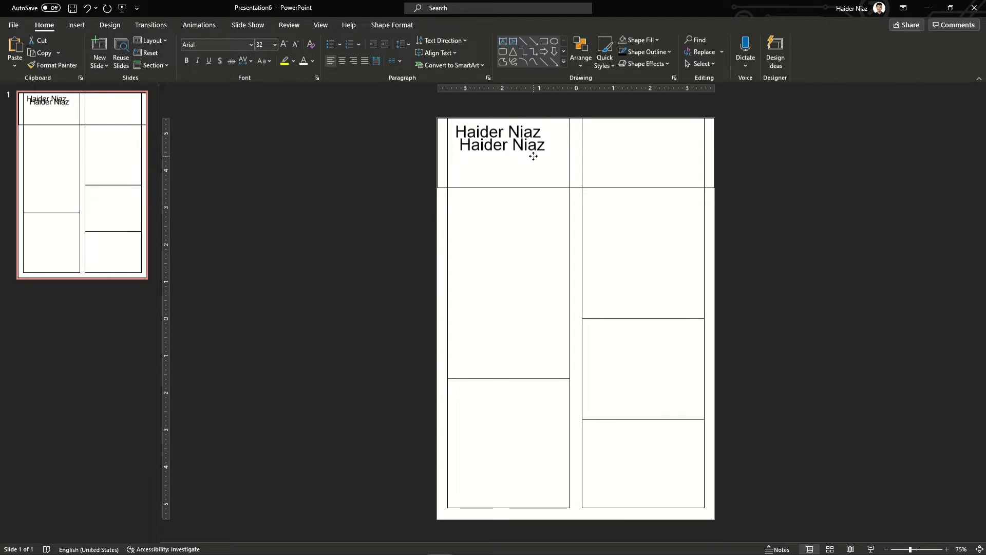
Replace the copied text with 'Process Engineer' at 18 pt in blue
click(532, 156)
text(Process Engineer)
key(shift+Home)
key(ctrl+shift+comma)
key(ctrl+shift+comma)
key(ctrl+shift+comma)
key(ctrl+shift+comma)
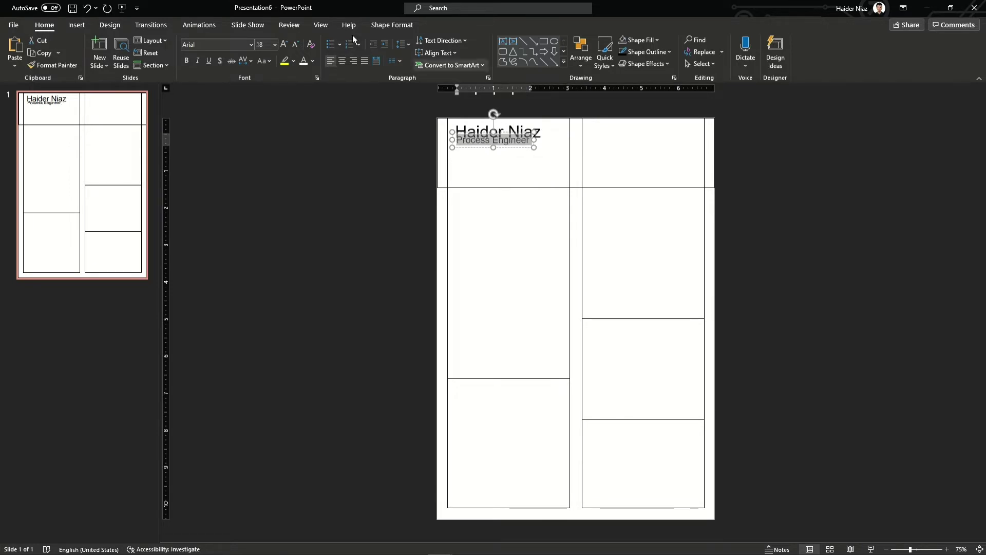
click(312, 61)
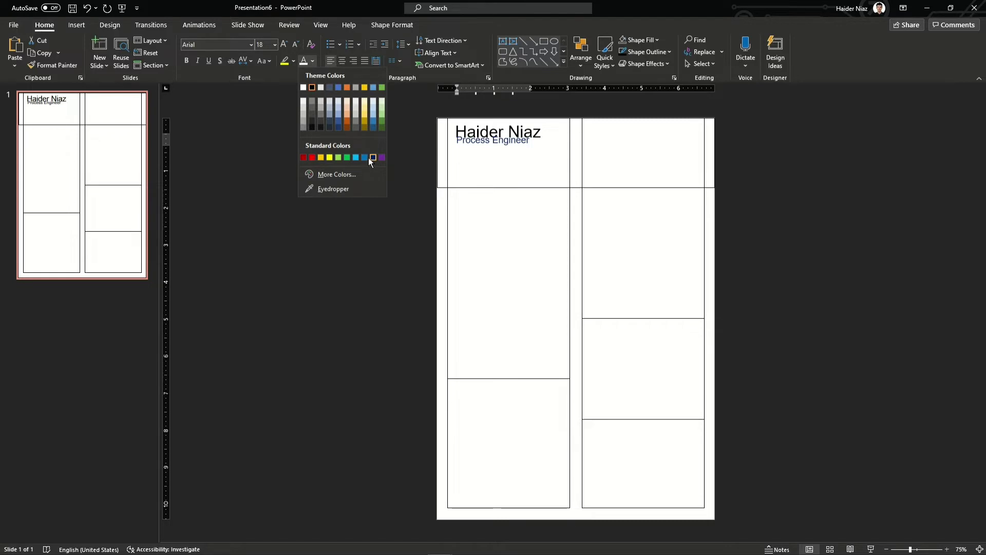
click(368, 158)
drag(506, 147, 507, 149)
Shrink both header texts two sizes and make the name bold
scroll(547, 146, up, 7)
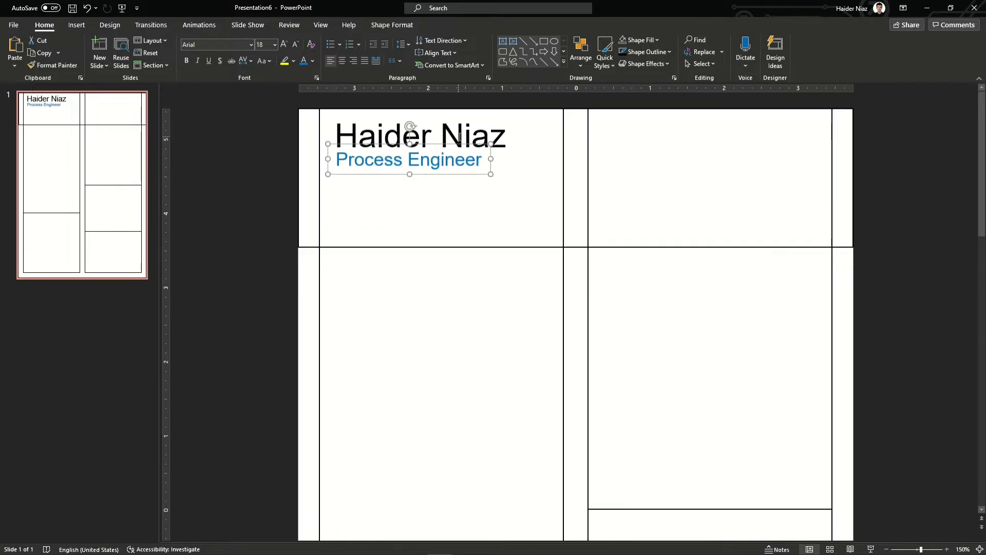
shift+click(459, 135)
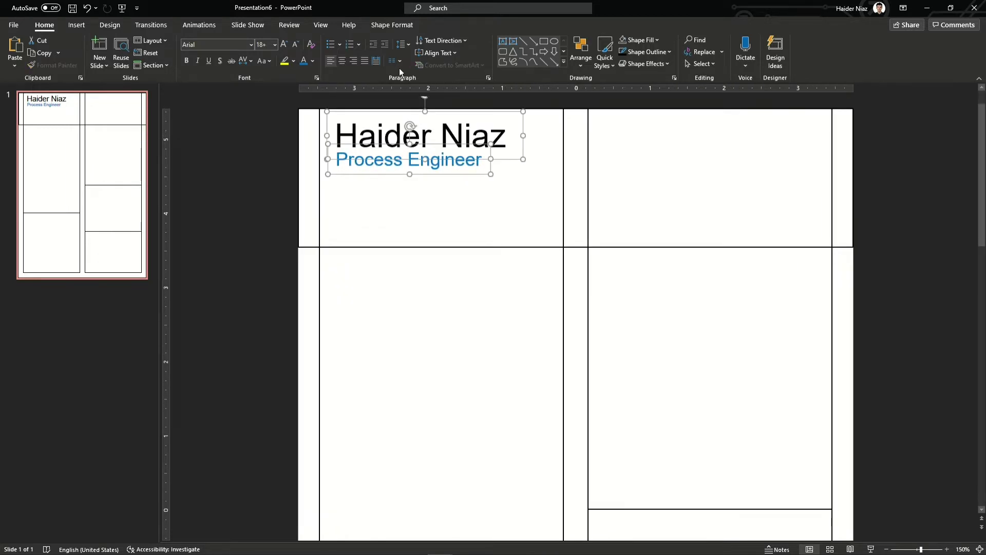
click(297, 48)
click(296, 47)
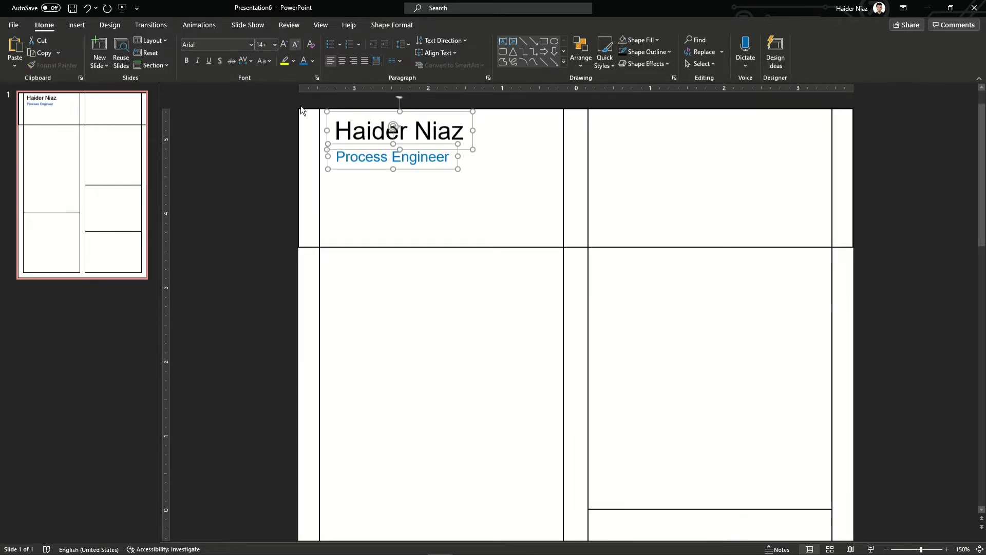
click(300, 106)
click(390, 128)
click(362, 156)
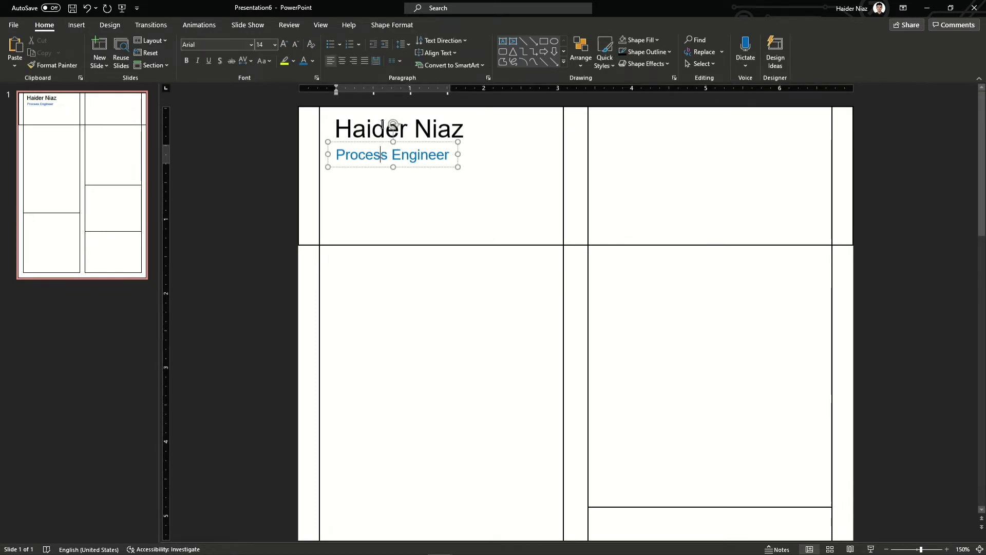
triple_click(383, 131)
key(ctrl+b)
Position 'Process Engineer' under the name and paste the profile paragraph beneath it
click(291, 155)
click(408, 155)
drag(412, 164, 411, 156)
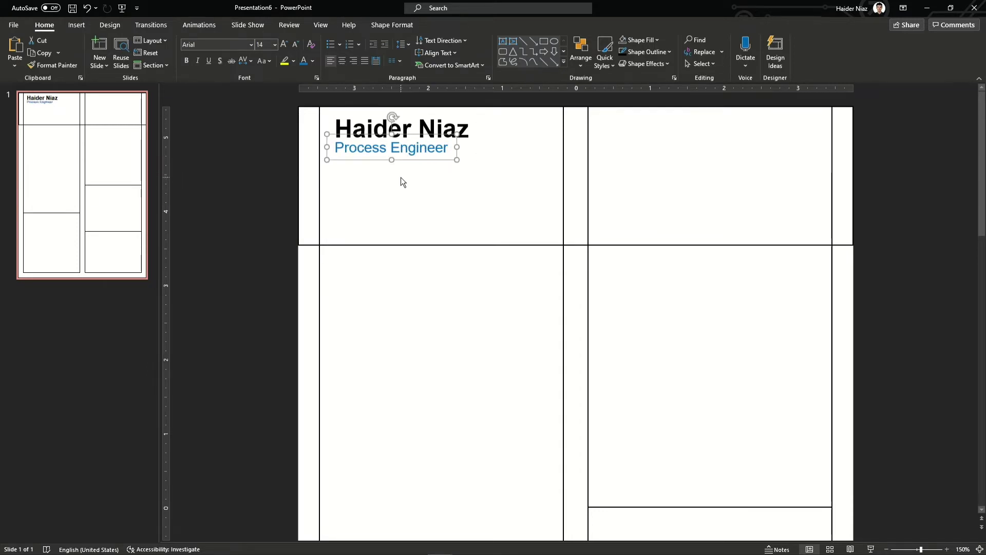
key(ctrl+z)
key(ctrl+v)
drag(542, 399, 447, 185)
Delete 'Talented' so the paragraph starts with a capitalised 'Chemical'
double_click(343, 200)
key(Delete)
key(Delete)
key(Return)
key(BackSpace)
text(C)
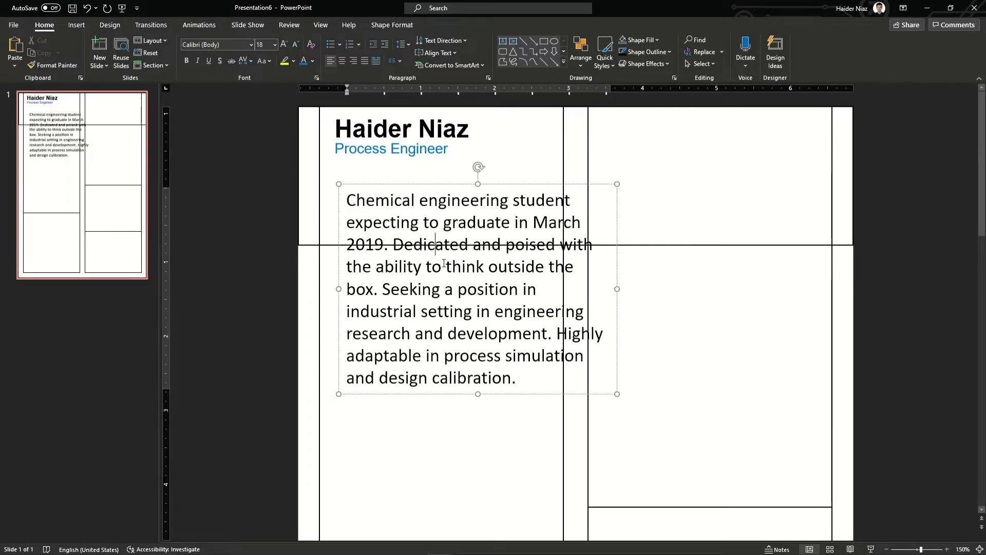
Make the paragraph 10 pt, left-aligned, and narrowed to fit under the header title
key(ctrl+a)
key(ctrl+bracketleft)
key(ctrl+bracketleft)
key(ctrl+bracketleft)
key(ctrl+bracketleft)
key(ctrl+bracketleft)
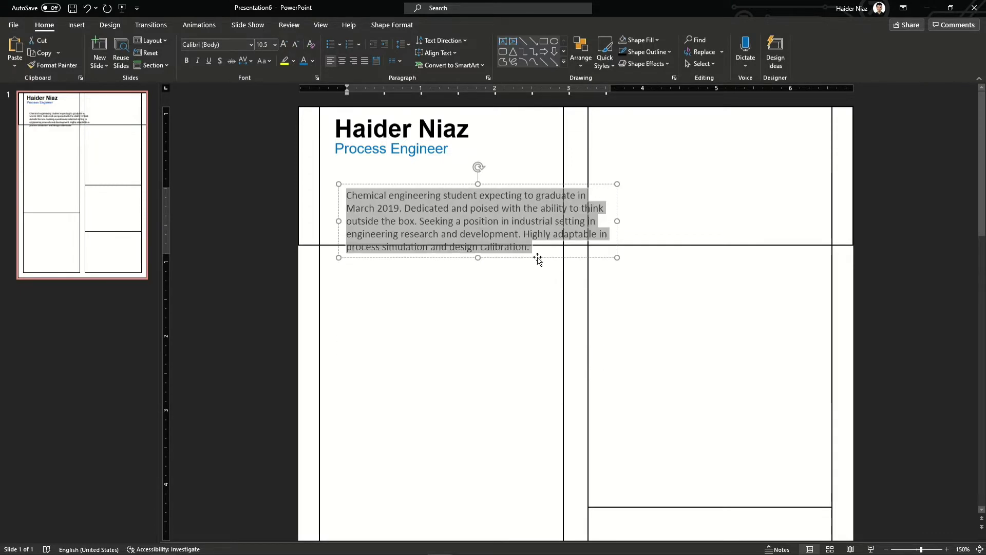
drag(537, 259, 526, 229)
drag(605, 190, 556, 194)
click(363, 61)
click(295, 44)
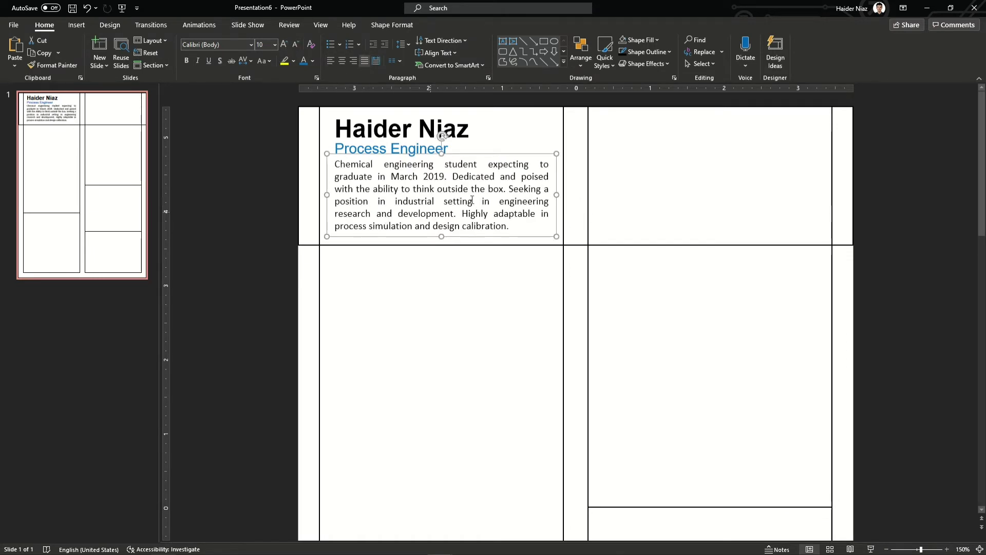
click(331, 61)
drag(488, 235, 489, 235)
drag(457, 155, 457, 159)
Align the name box and choose the Oval shape from the Shapes gallery
click(391, 125)
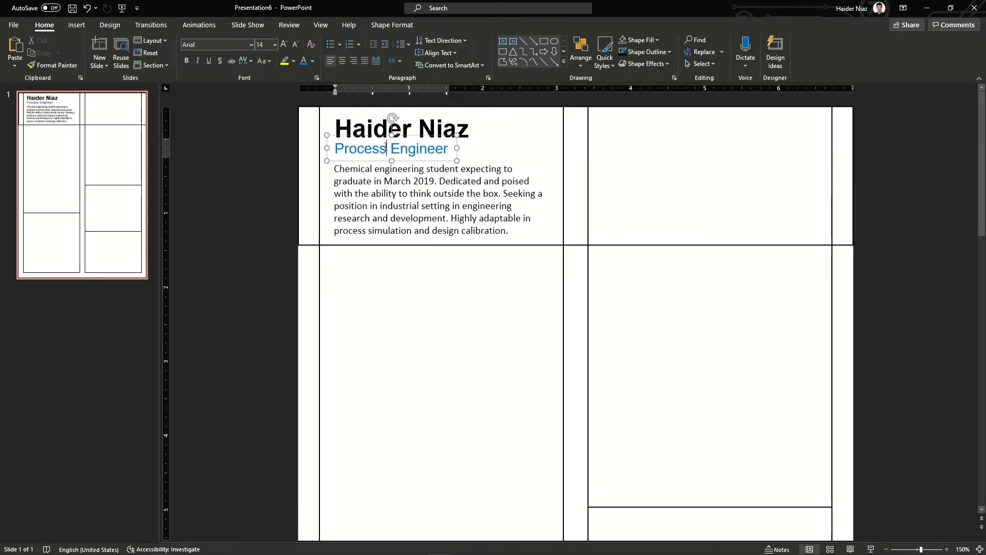
drag(476, 122, 477, 122)
click(76, 25)
click(186, 52)
click(236, 95)
Draw a blue circle beside the header paragraph and shrink the paragraph text to 9 pt
drag(582, 155, 674, 256)
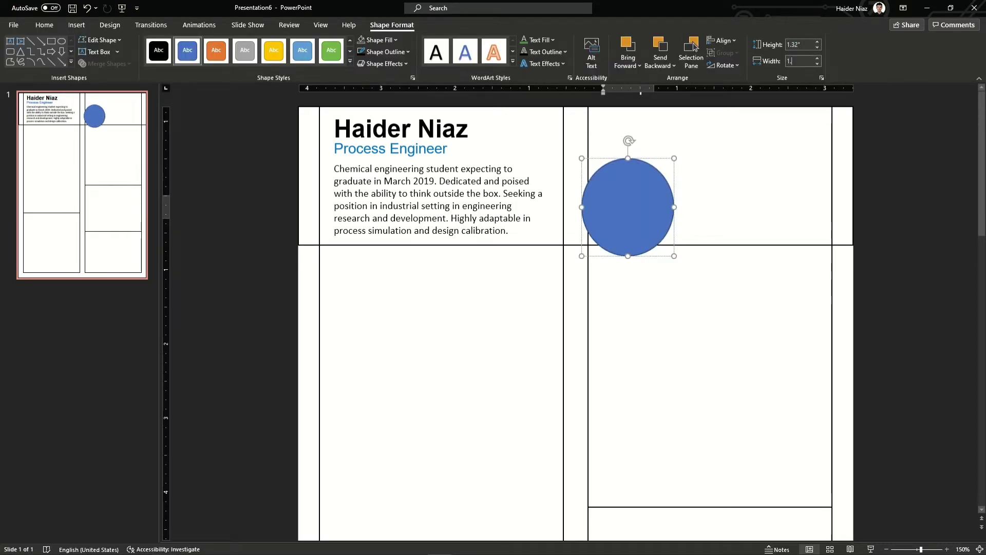
drag(627, 207, 527, 201)
click(556, 200)
key(ctrl+a)
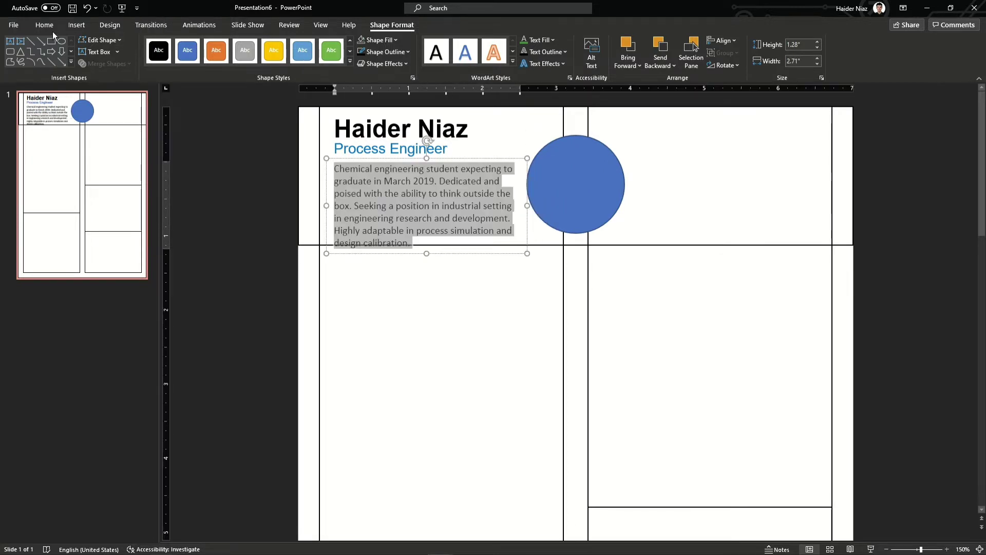
click(44, 24)
click(296, 45)
click(440, 302)
Duplicate the circle as a 1.23 in unfilled black outline ring centred over the blue circle
click(595, 189)
key(ctrl+d)
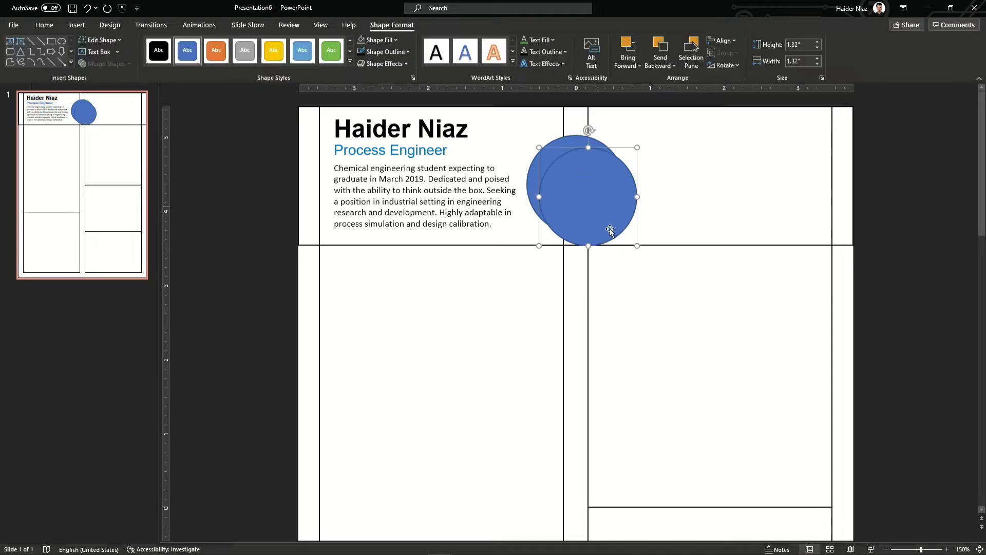
drag(636, 245, 629, 239)
text(1.23)
key(Return)
click(380, 40)
click(379, 150)
click(366, 55)
drag(629, 205, 620, 197)
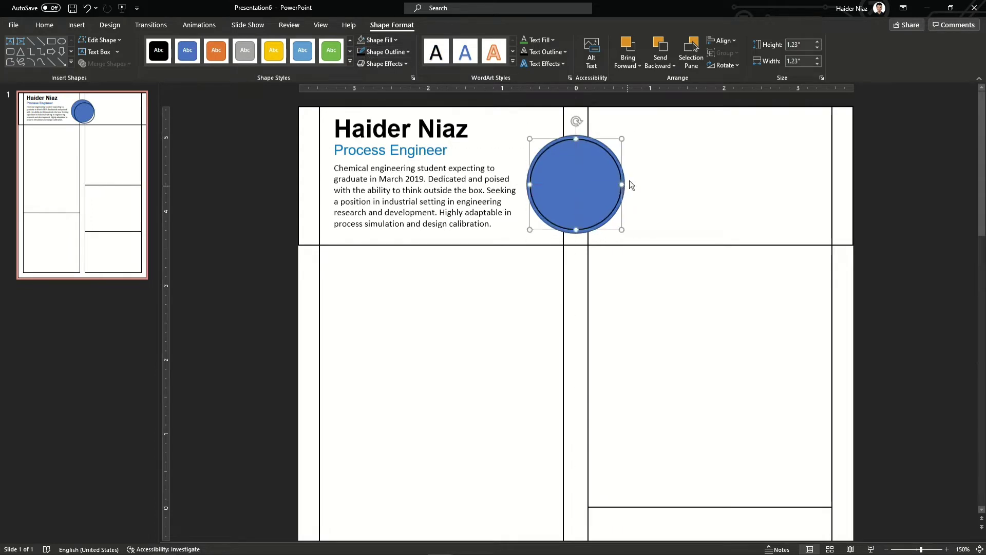
Eyedrop the Process Engineer blue into the circle, then fill it with a portrait picture
click(382, 40)
click(390, 183)
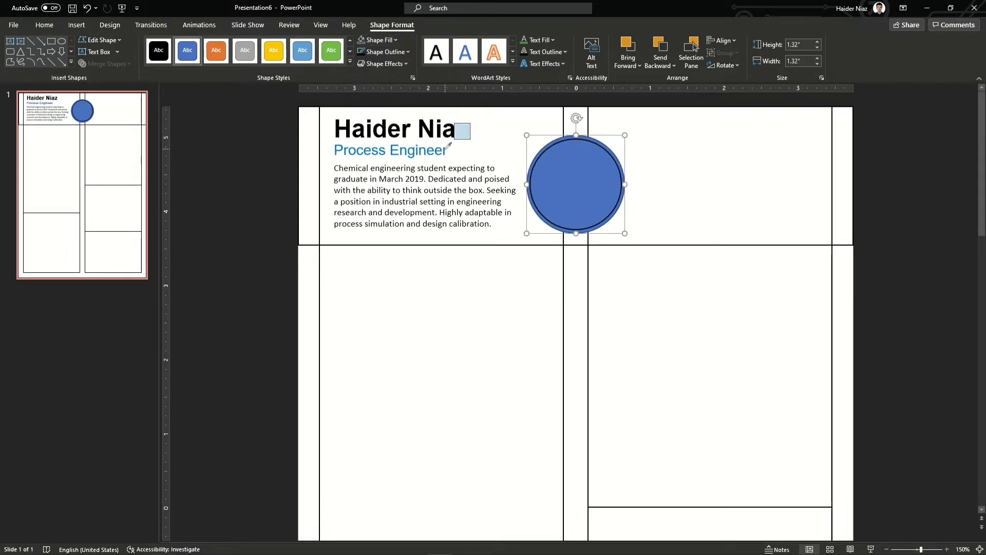
click(442, 149)
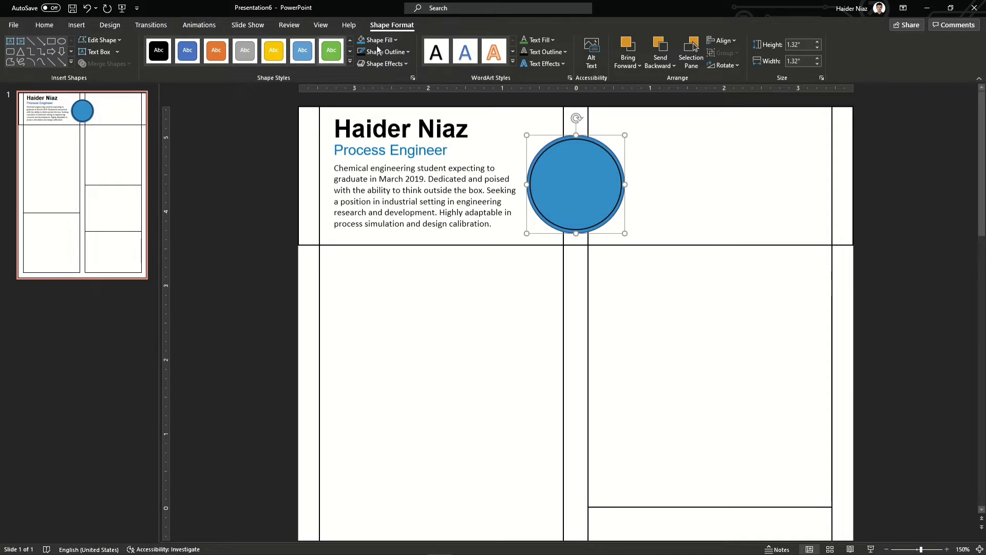
click(412, 77)
click(862, 152)
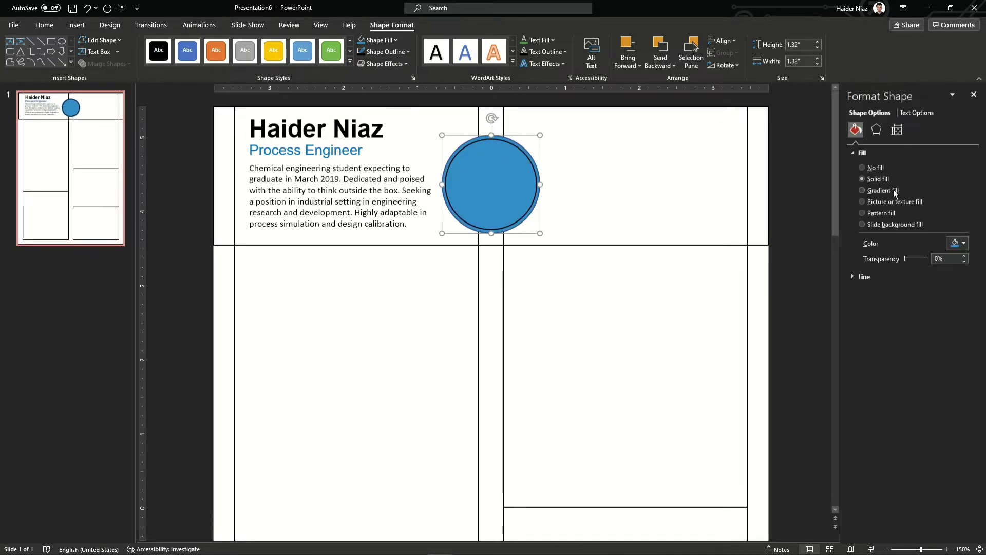
click(861, 202)
click(877, 254)
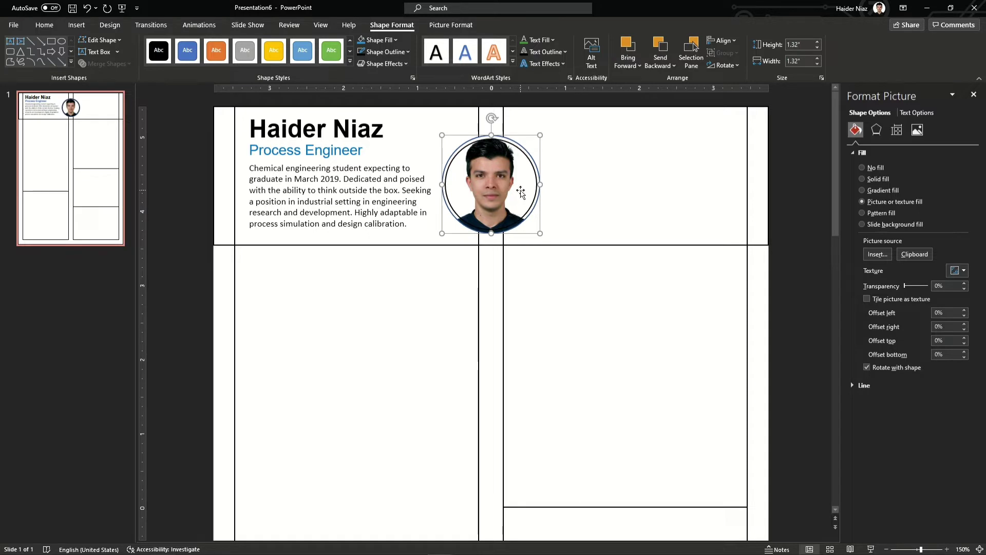
key(ctrl+z)
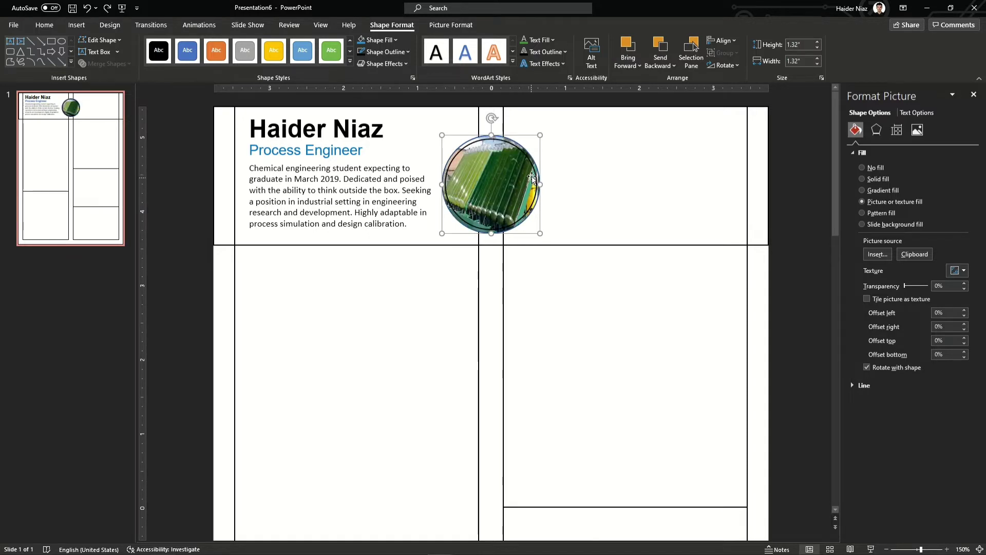
key(ctrl+z)
key(ctrl+z)
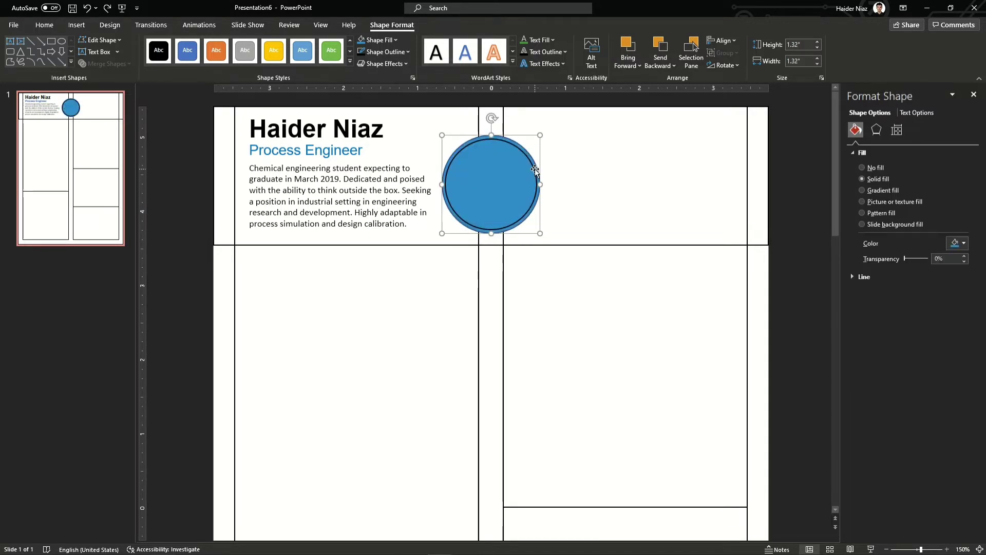
click(879, 202)
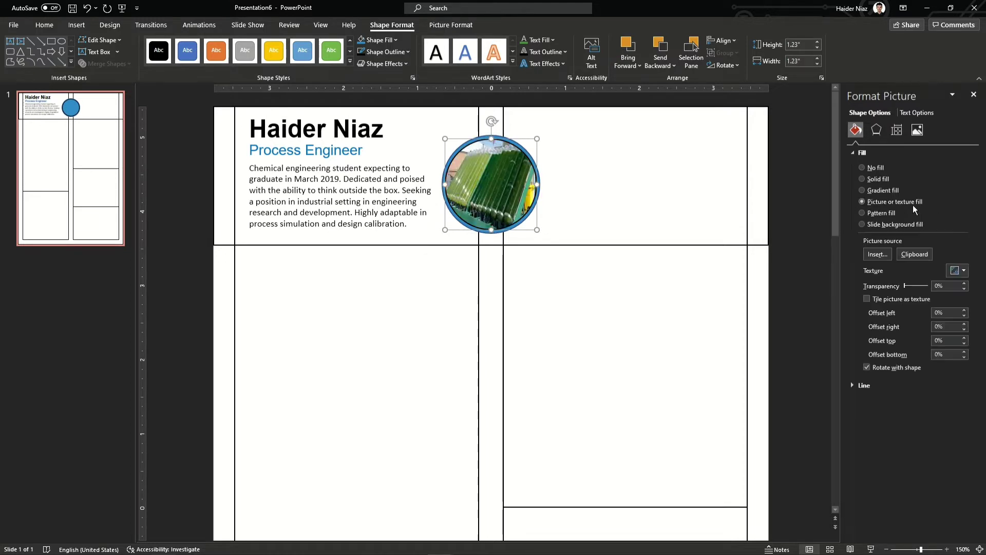
click(888, 253)
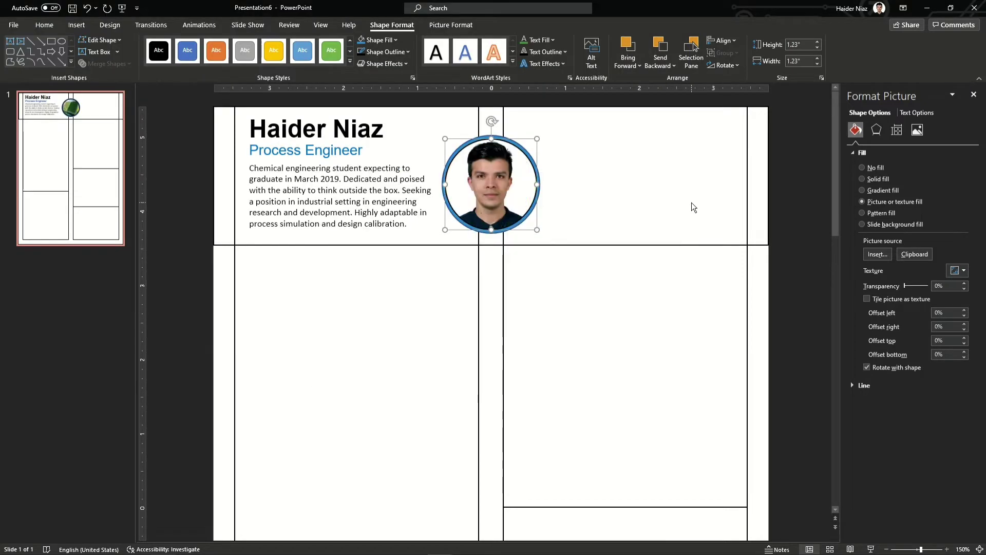
Try removing the photo circle's fill and changing its outline, keeping both unchanged
click(379, 40)
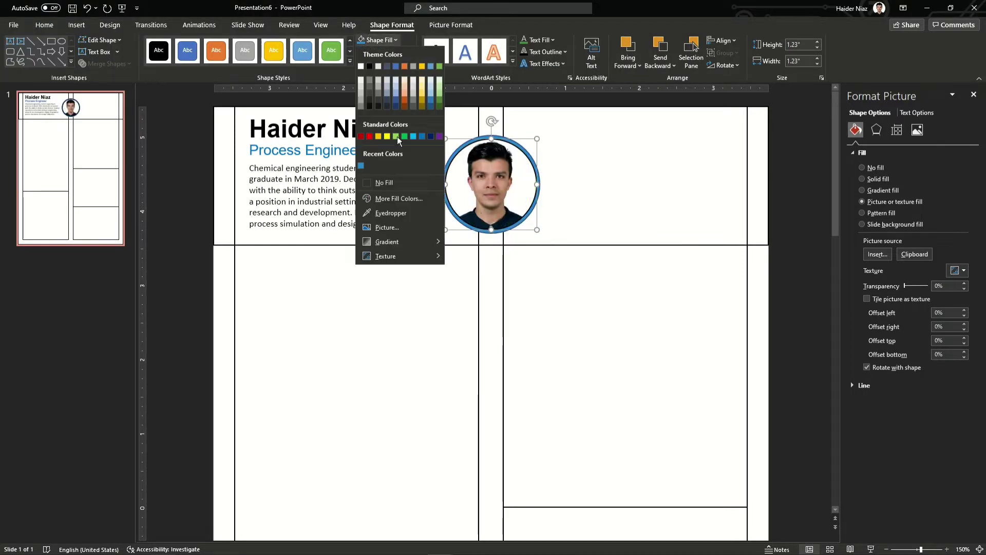
click(366, 184)
key(ctrl+z)
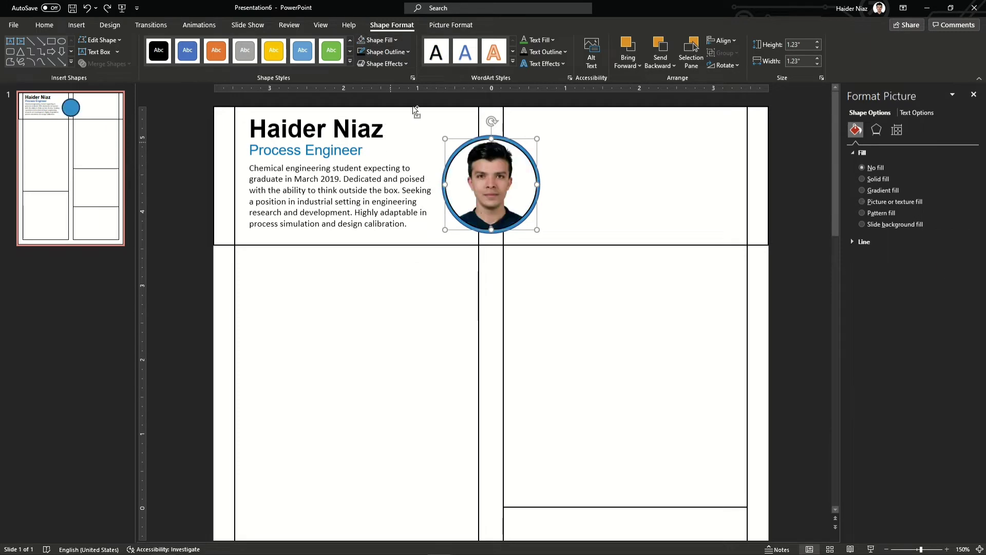
click(391, 52)
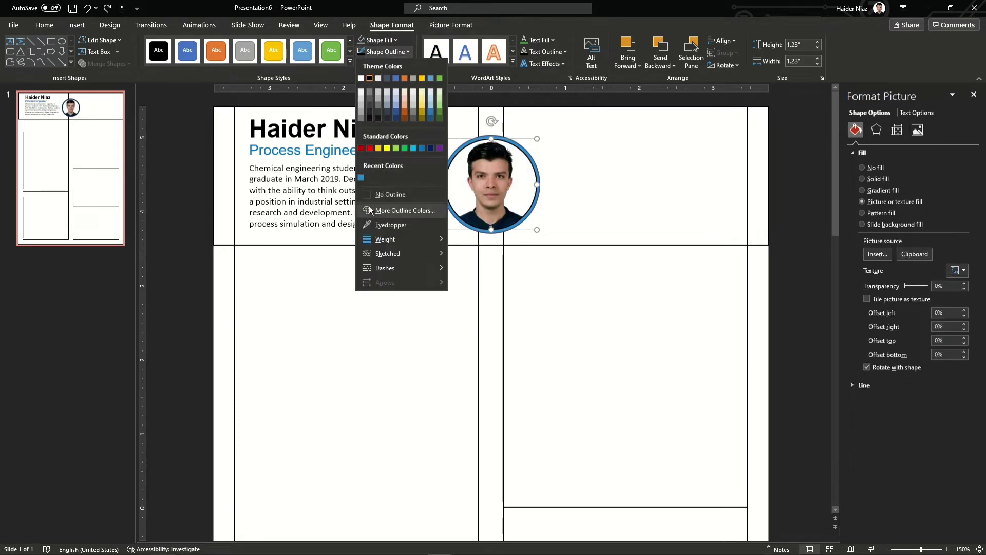
click(531, 189)
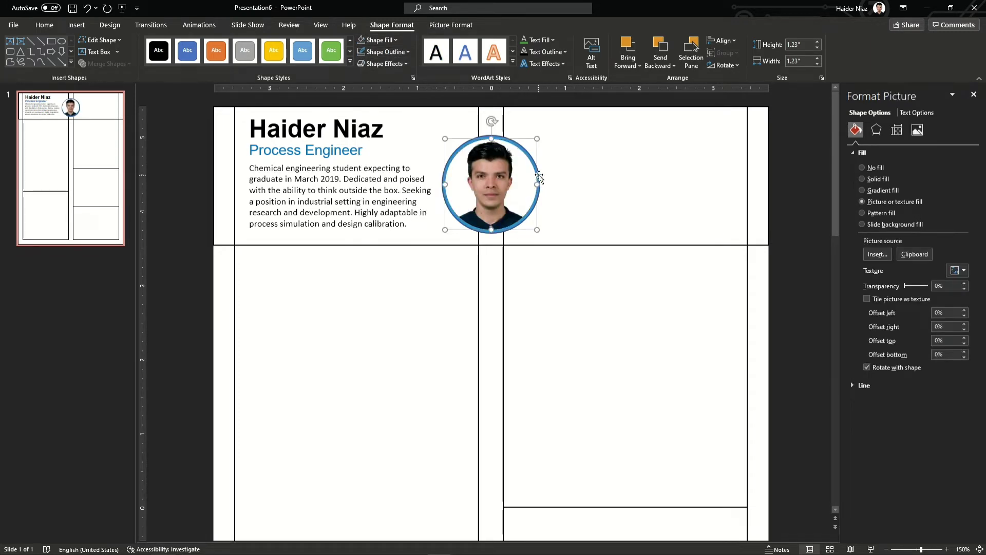
click(541, 179)
click(540, 181)
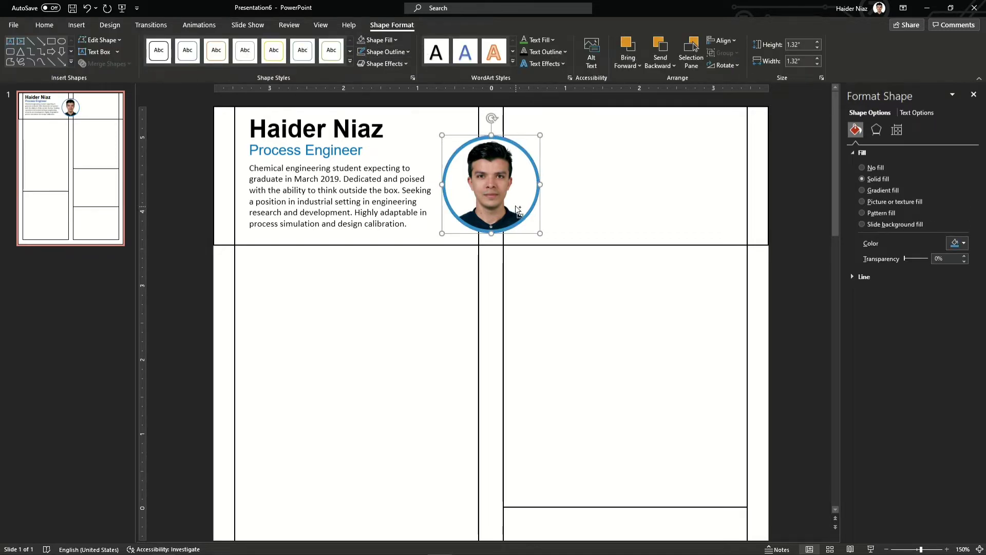
Marquee-select the circular photo and its ring and nudge them upward with the Up arrow
key(ctrl+a)
click(782, 161)
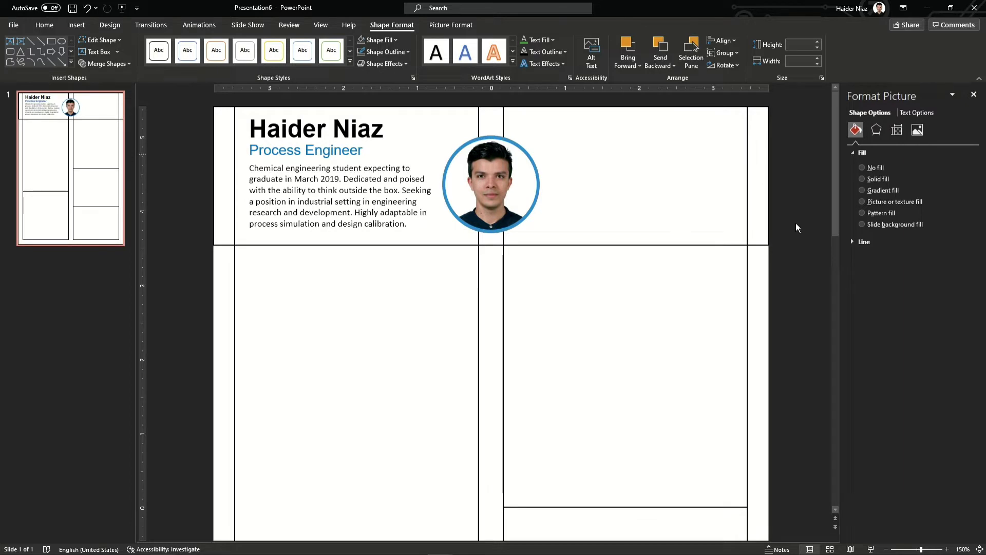
drag(814, 241, 414, 106)
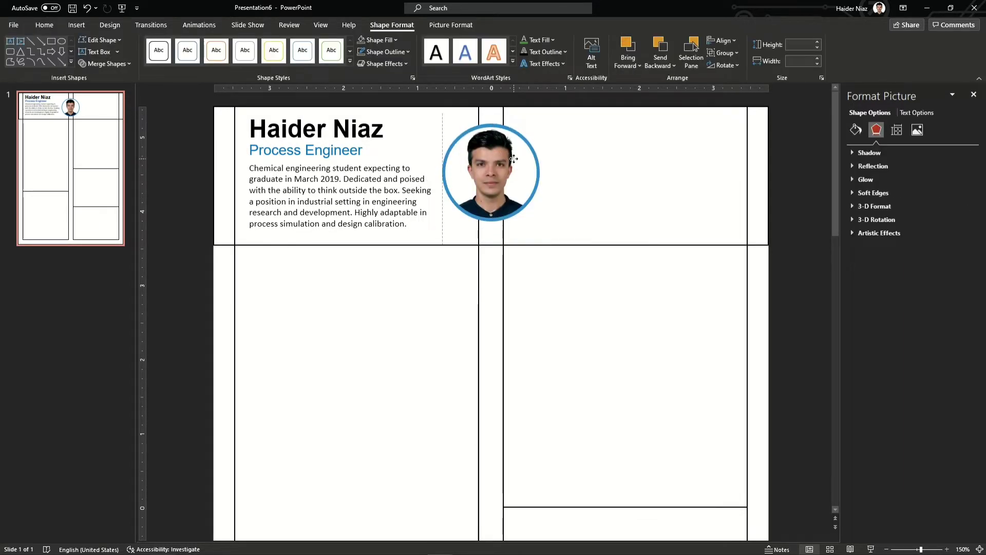
key(Up)
key(Up)
key(Up)
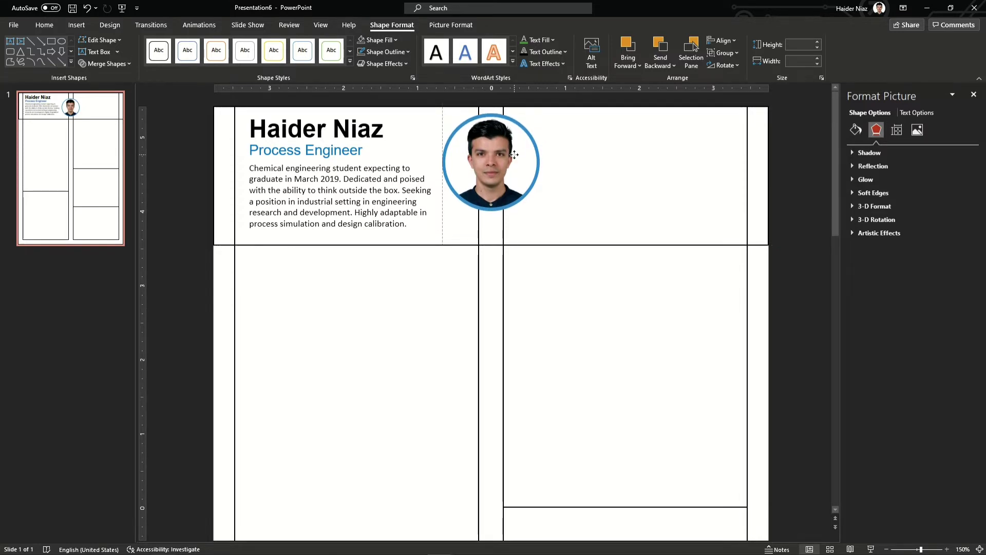
click(514, 155)
click(354, 153)
click(241, 99)
Insert the chat-bubble icon found by searching the icon library for 'message'
click(211, 61)
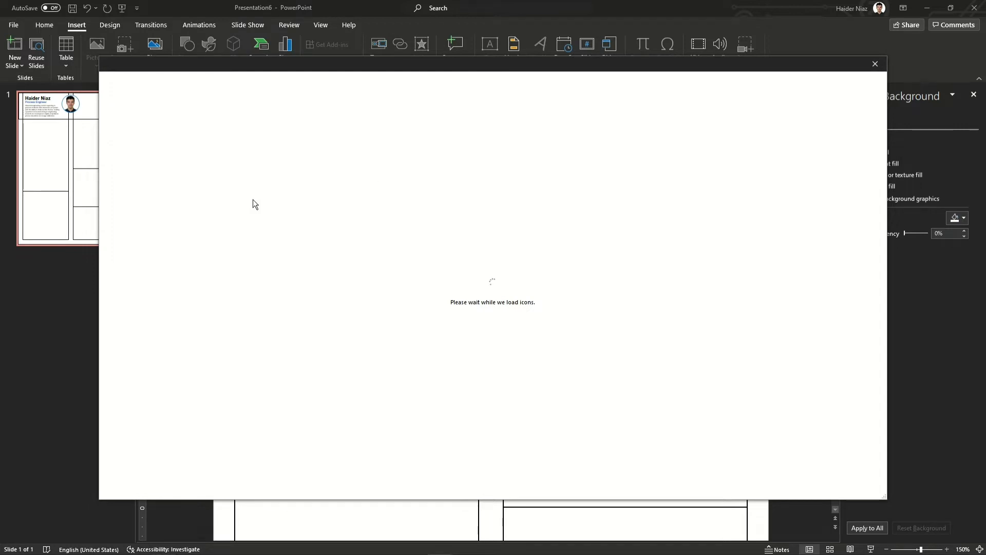
text(messaeg)
key(BackSpace)
key(BackSpace)
text(ge)
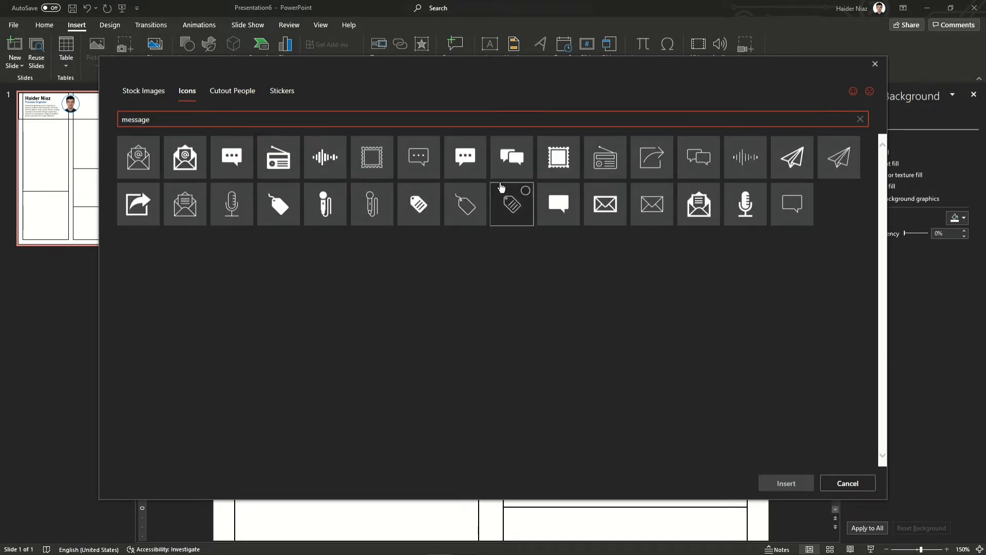
click(466, 156)
click(786, 482)
Move the chat bubble top-right, shrink it to about 0.34 in, and raise the phone icon
drag(666, 323, 713, 134)
drag(676, 177, 717, 153)
drag(654, 317, 719, 239)
Resize the phone icon to 0.34 in and stack phone, envelope and pin under the chat bubble
click(731, 142)
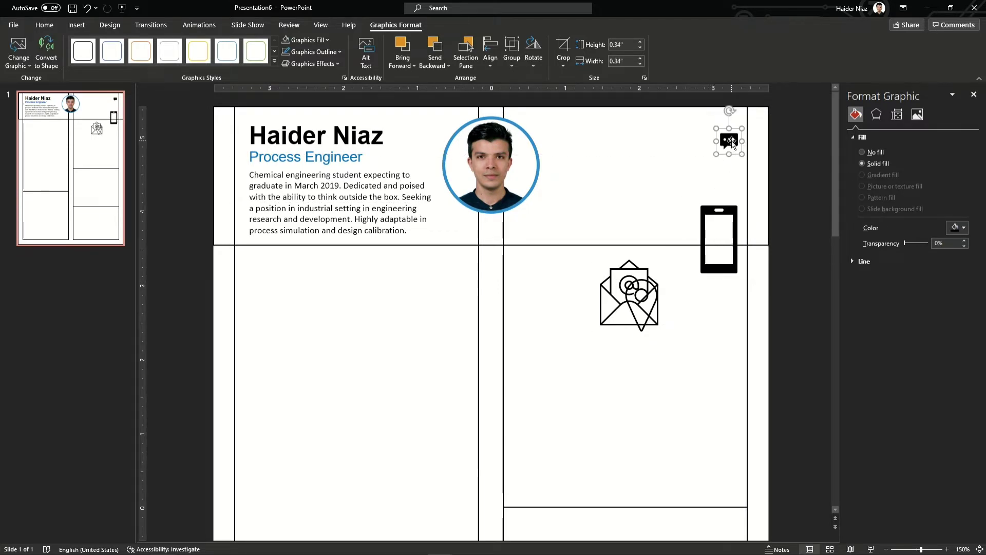
click(711, 249)
text(0.34)
key(Return)
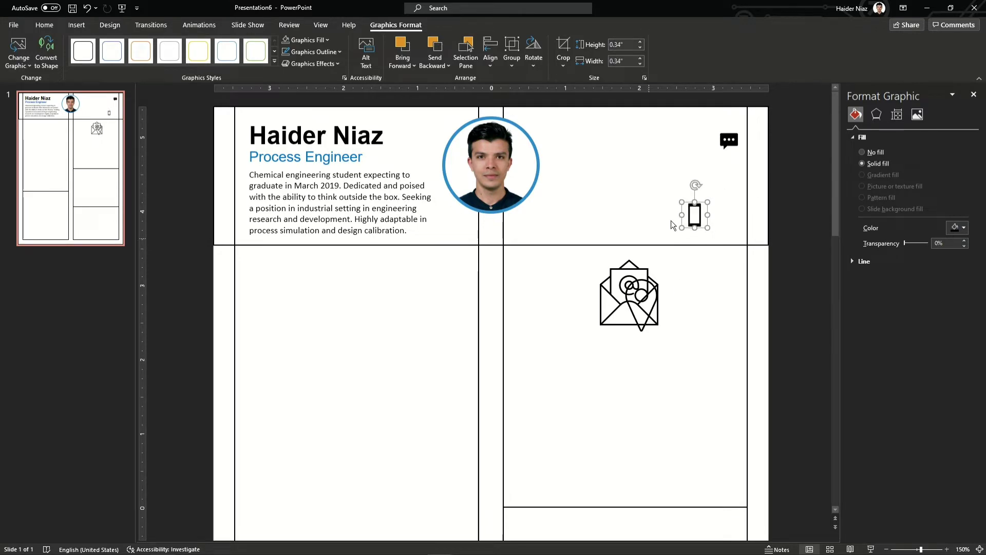
drag(695, 214, 728, 168)
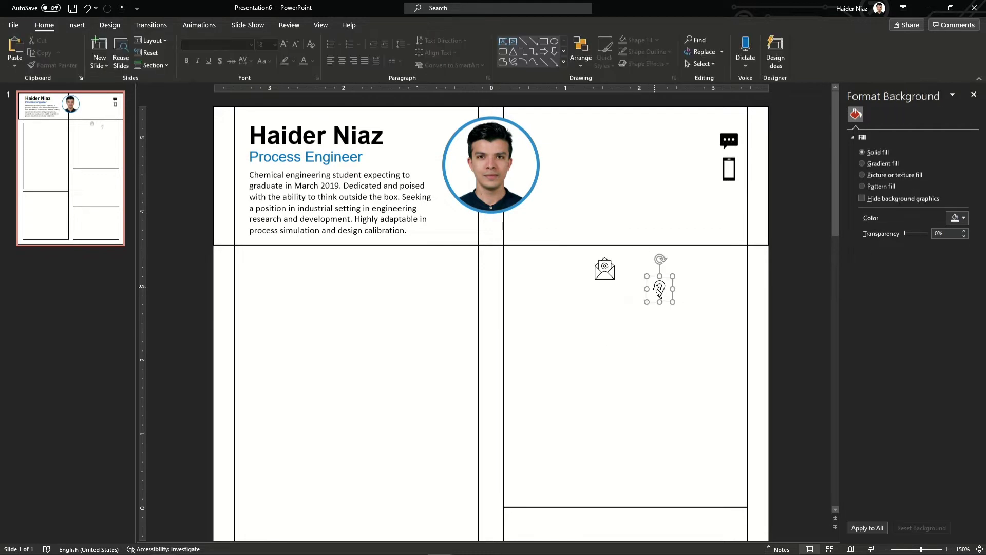
drag(599, 268, 729, 198)
drag(659, 289, 730, 126)
click(788, 212)
Align the four contact icons right and distribute them vertically
drag(774, 230, 685, 92)
click(44, 24)
click(581, 53)
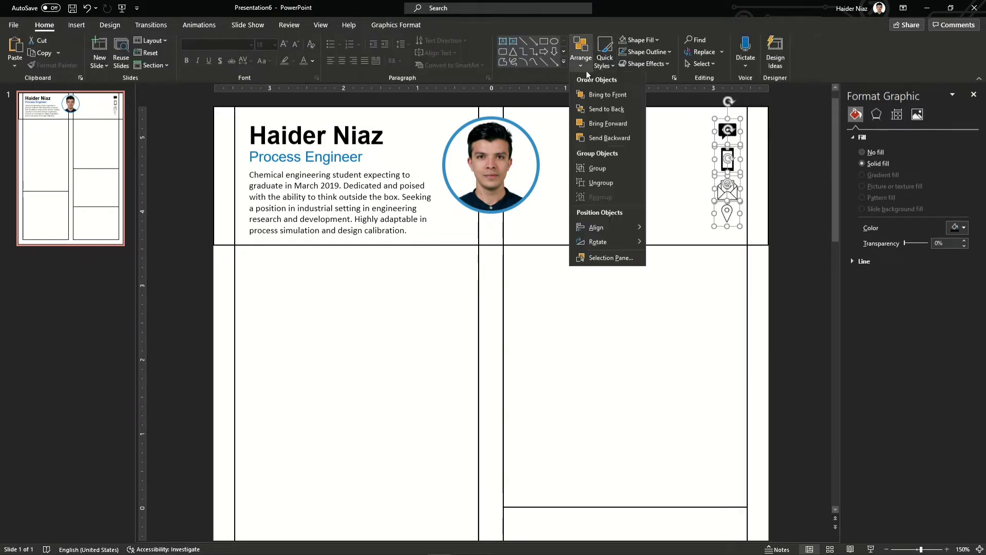
mouse_move(614, 226)
click(699, 255)
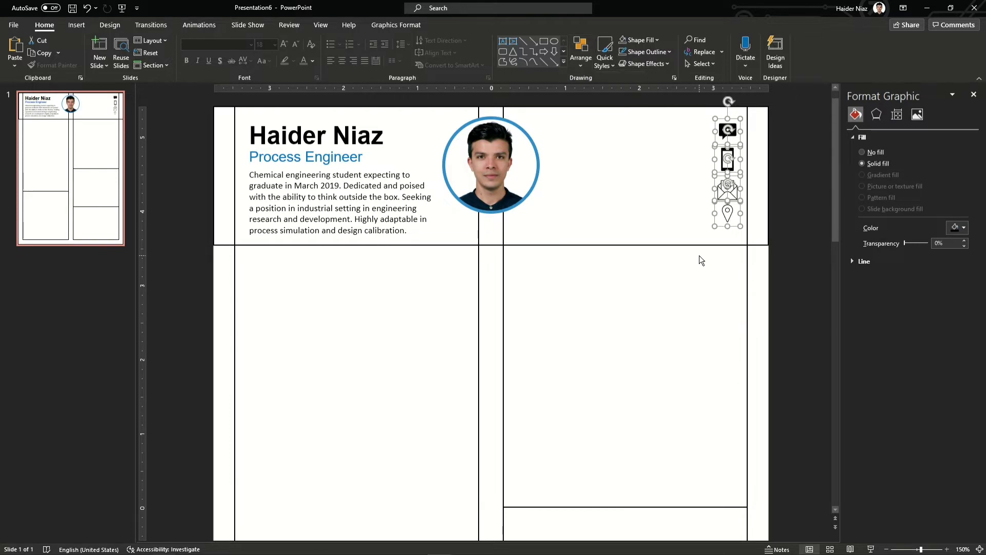
click(584, 65)
click(678, 332)
Copy the summary box beside the icons, enter the email address, narrow it and right-align it
click(802, 195)
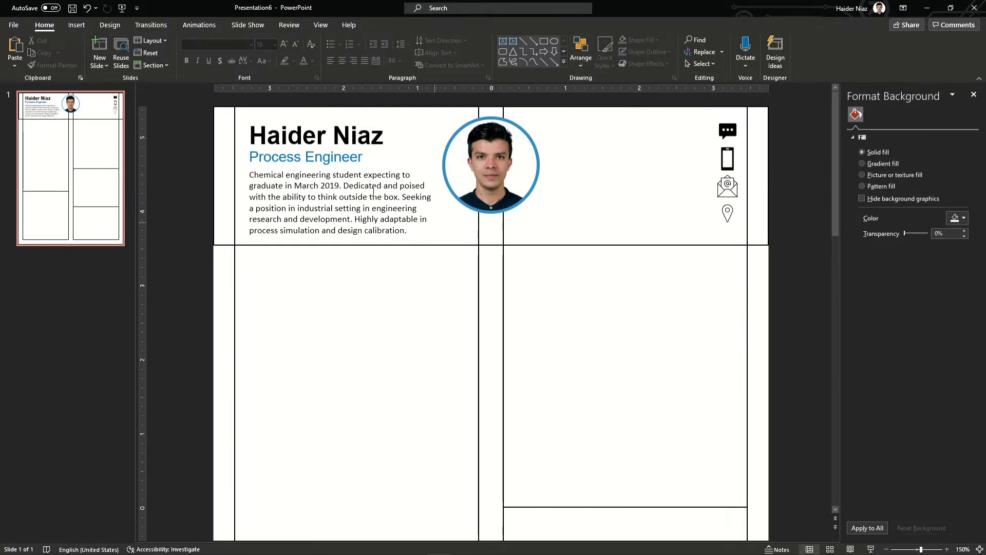
click(440, 202)
drag(448, 200, 720, 157)
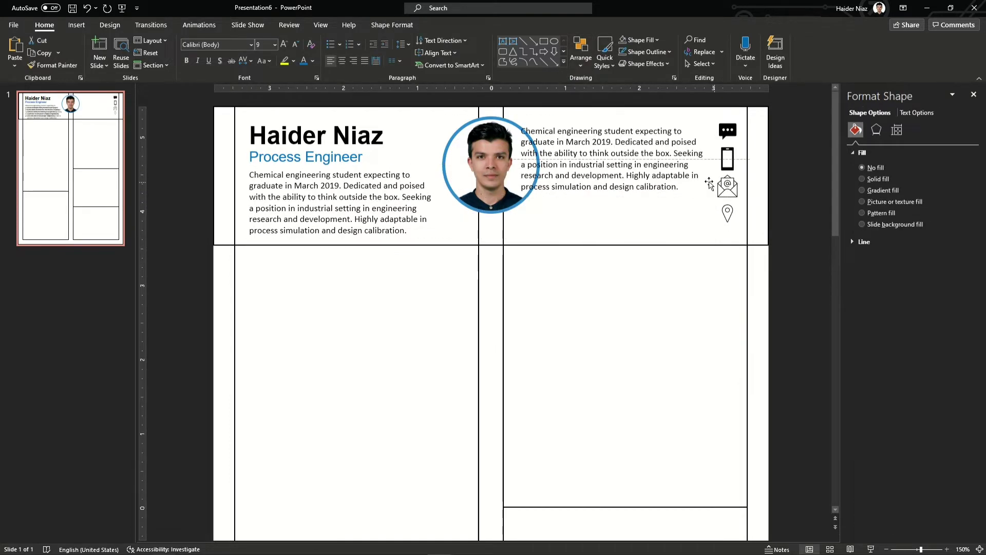
triple_click(655, 171)
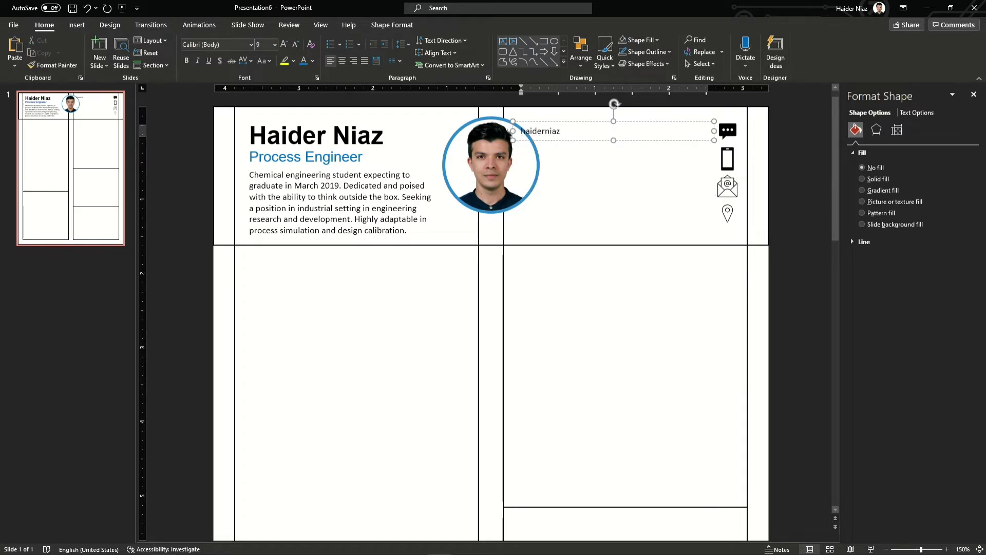
drag(513, 131, 596, 131)
click(357, 61)
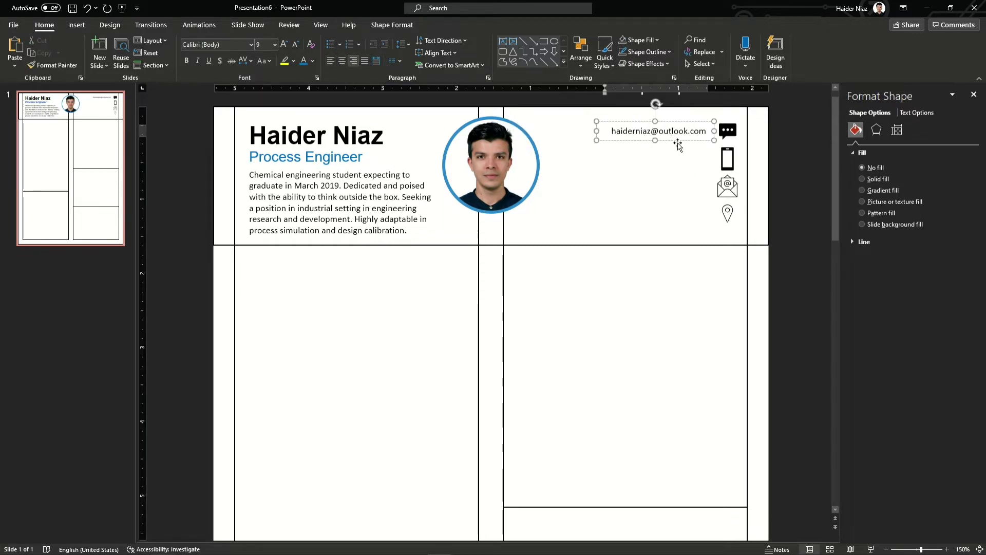
click(680, 142)
Duplicate the email box onto two lines below for phone numbers, clearing the copied text
drag(680, 141, 681, 169)
click(683, 162)
key(ctrl+a)
key(BackSpace)
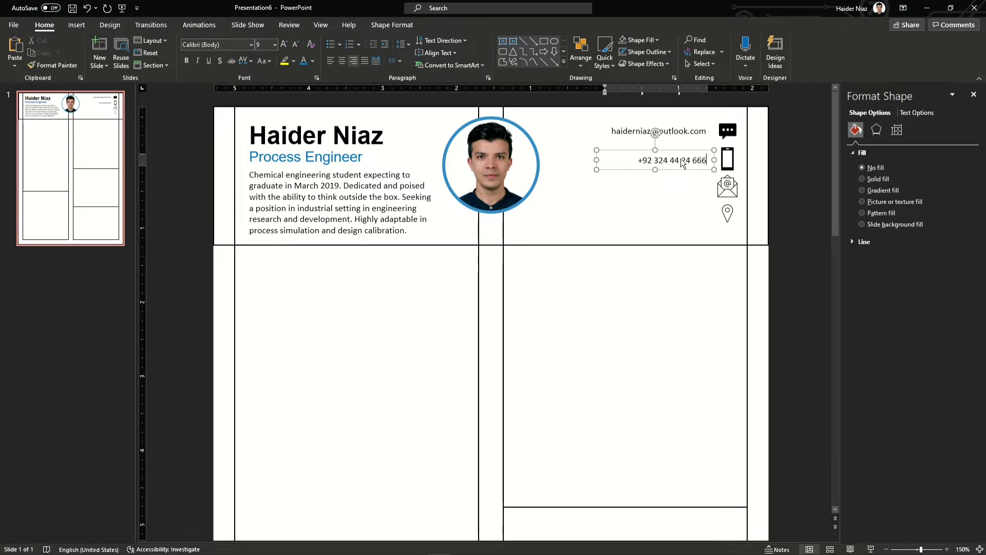
drag(675, 168, 674, 196)
key(ctrl+a)
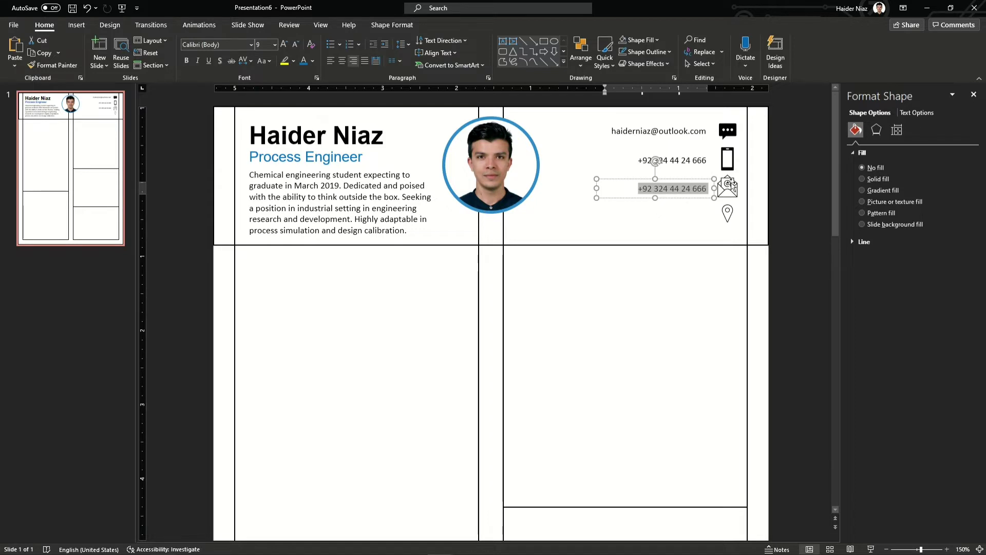
Select the email and both phone text boxes and remove them from the slide
click(687, 131)
click(784, 222)
click(667, 139)
shift+click(678, 168)
shift+click(691, 198)
key(Delete)
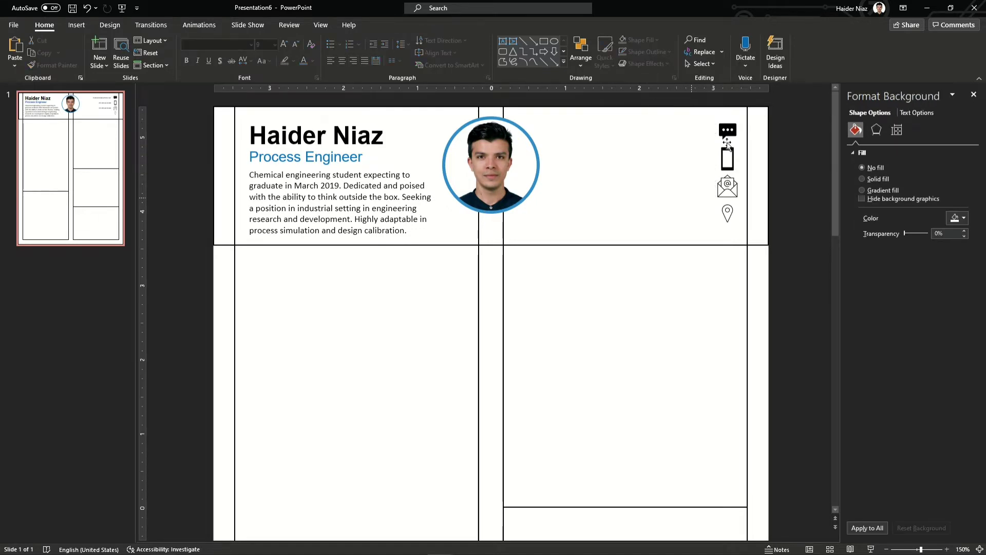
Remove the LinkedIn image's background, shrink it and place it in the right icon column
drag(727, 157, 727, 157)
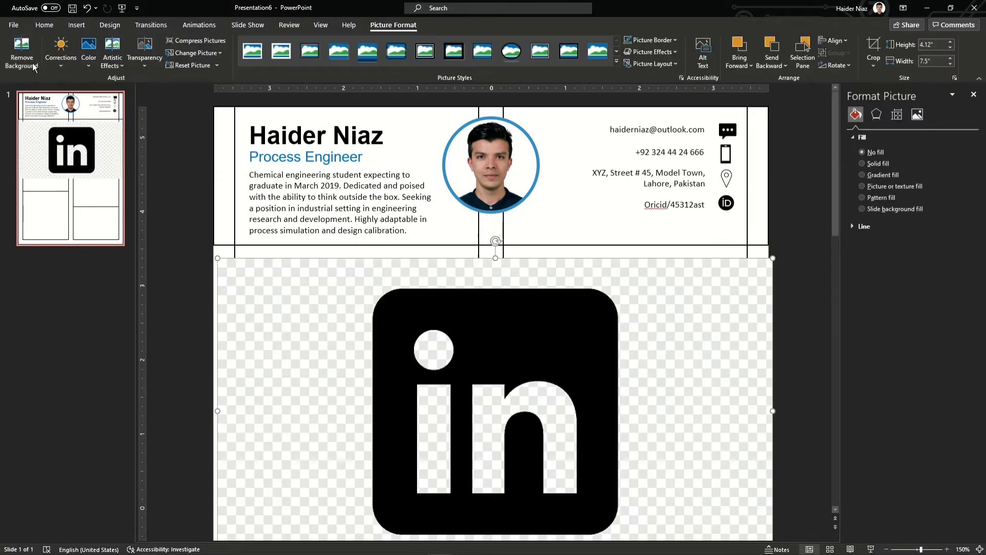
click(16, 52)
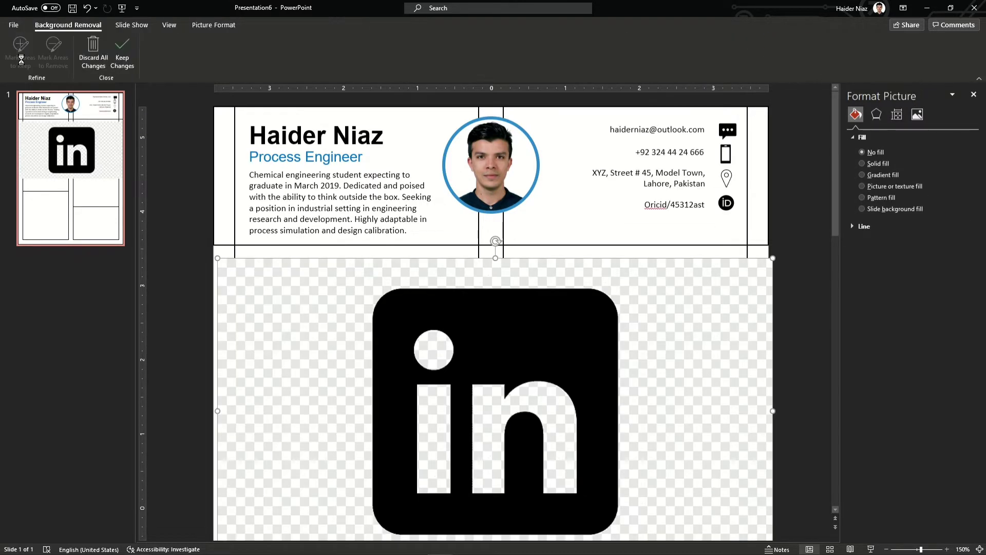
click(122, 52)
drag(487, 337, 495, 257)
drag(224, 487, 564, 297)
drag(688, 211, 679, 271)
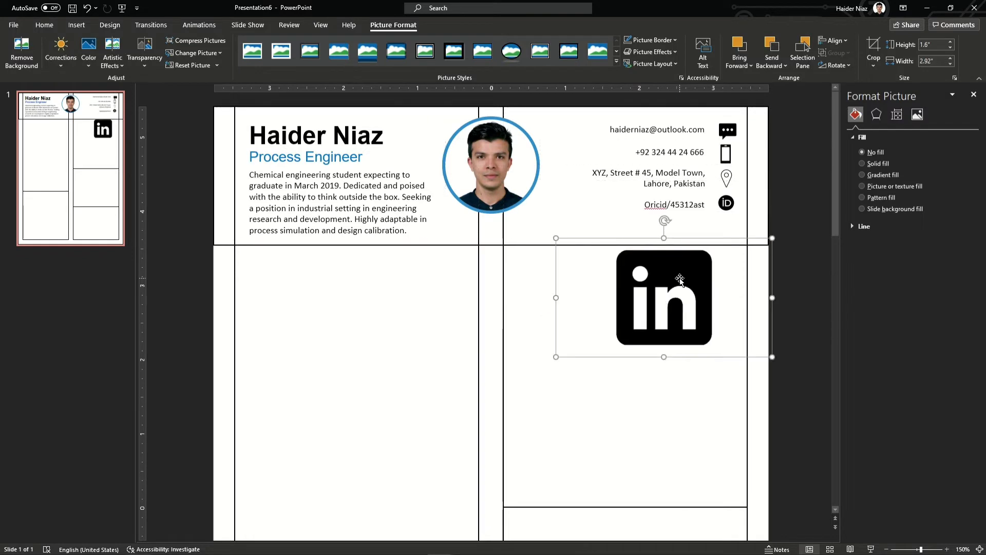
click(873, 47)
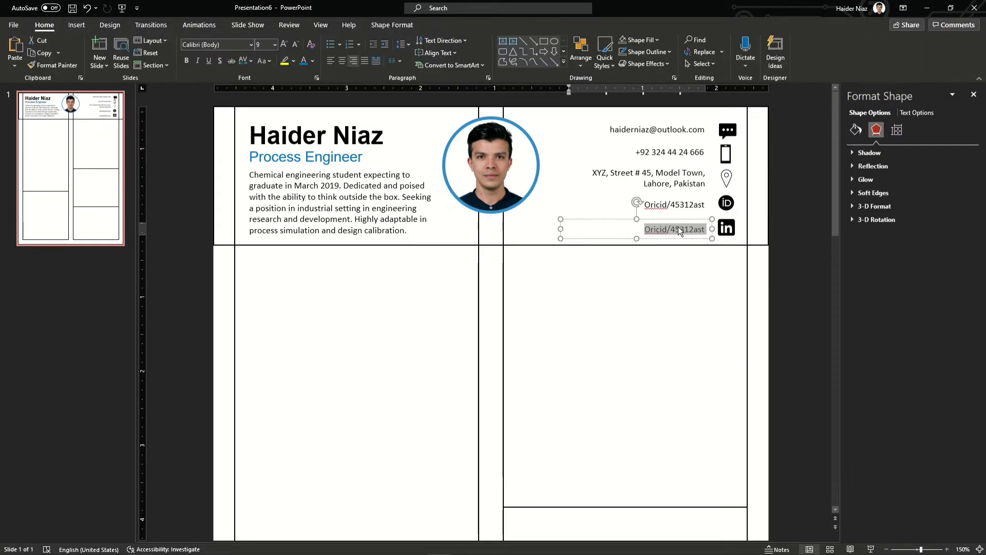
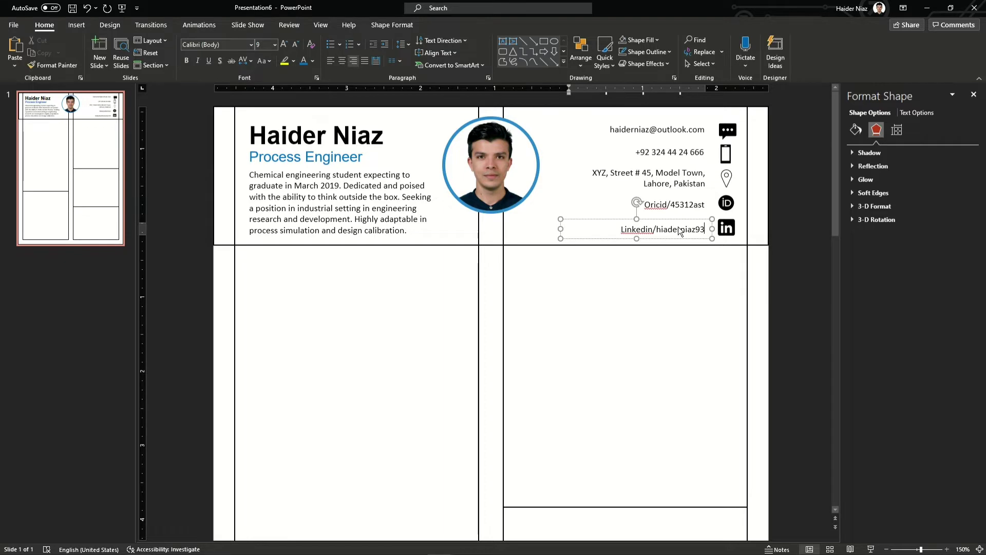
Enter the LinkedIn profile address, accept the LinkedIn spelling correction and ignore the Oricid flag
click(697, 295)
click(646, 233)
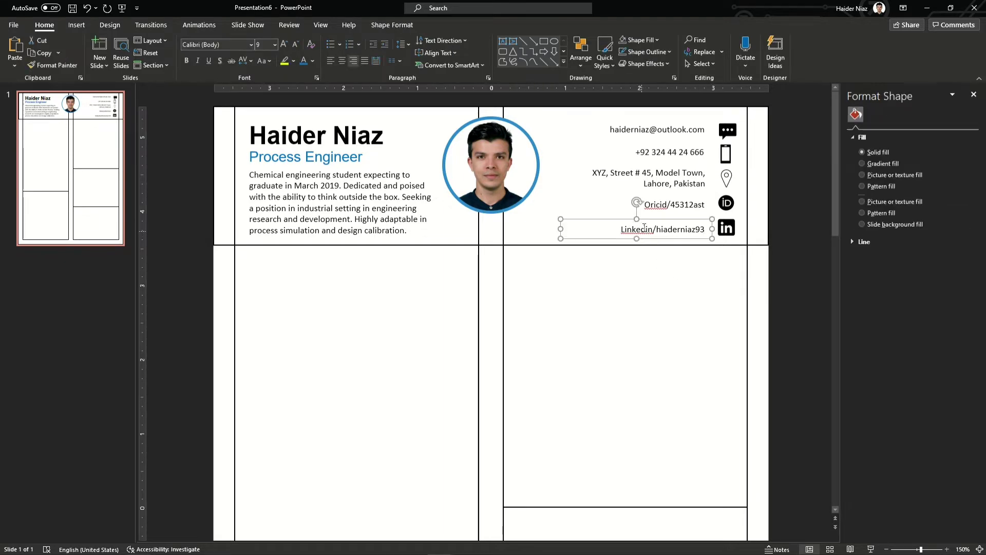
right_click(643, 229)
click(663, 233)
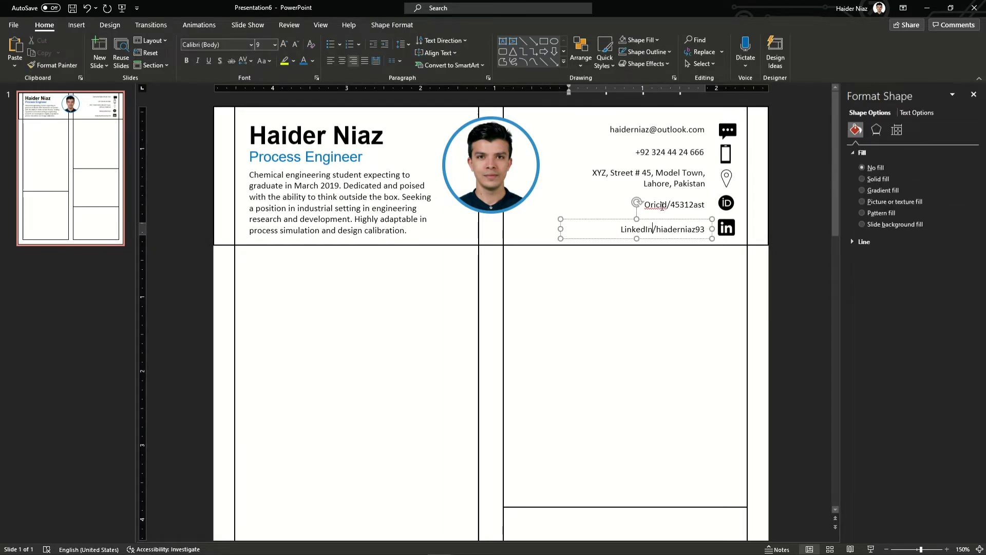
right_click(665, 211)
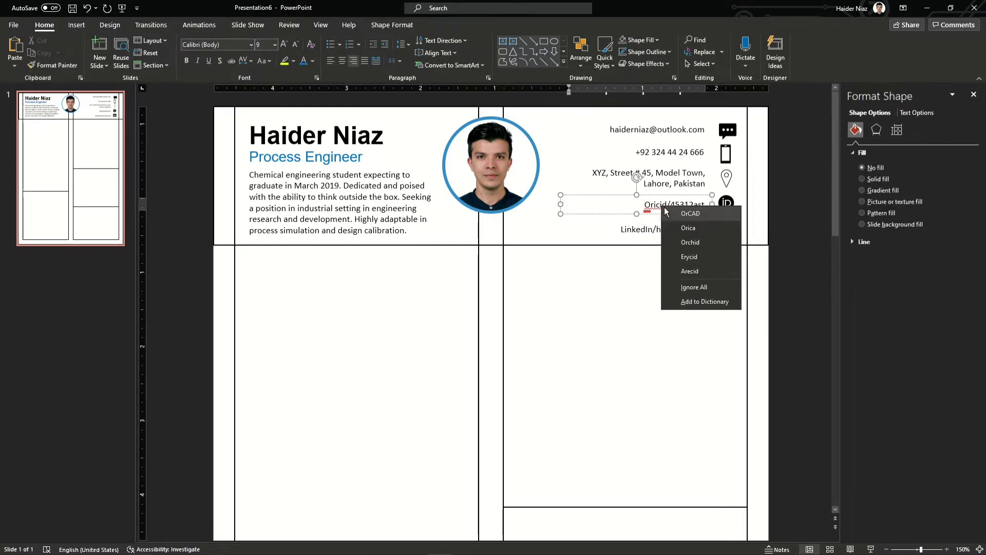
click(693, 287)
click(794, 209)
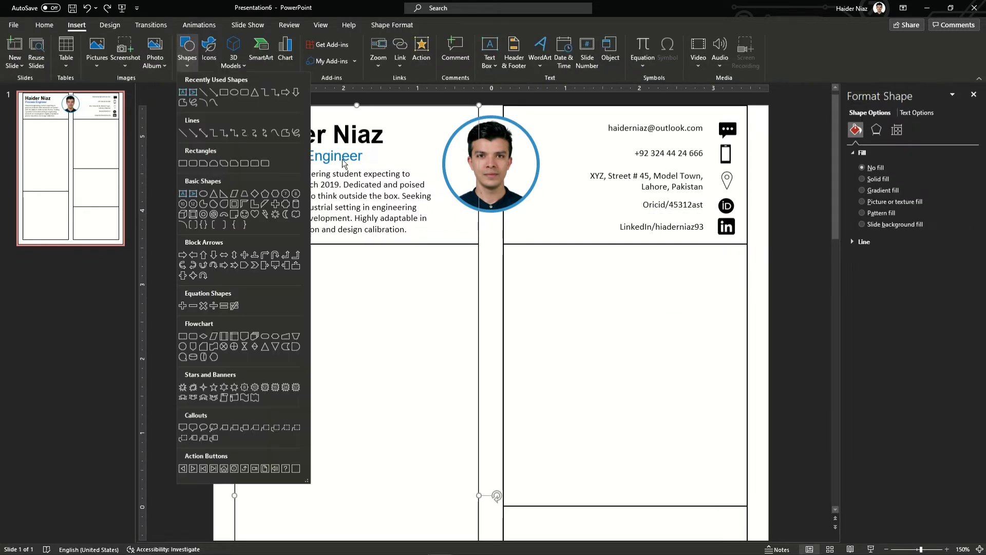
Draw a small solid black rectangle at the header's left edge beside the name
click(224, 91)
drag(214, 120, 228, 133)
click(159, 49)
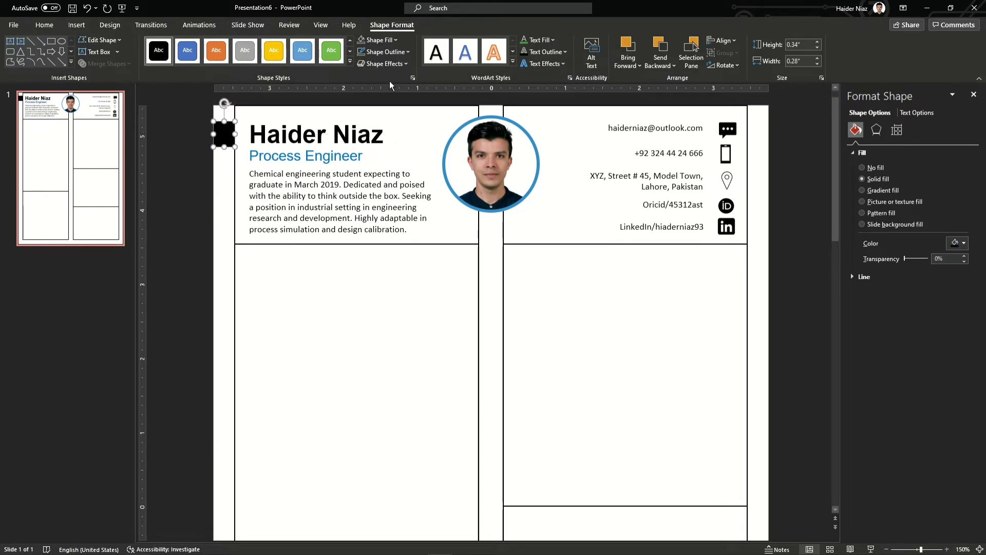
click(383, 54)
click(362, 54)
click(191, 171)
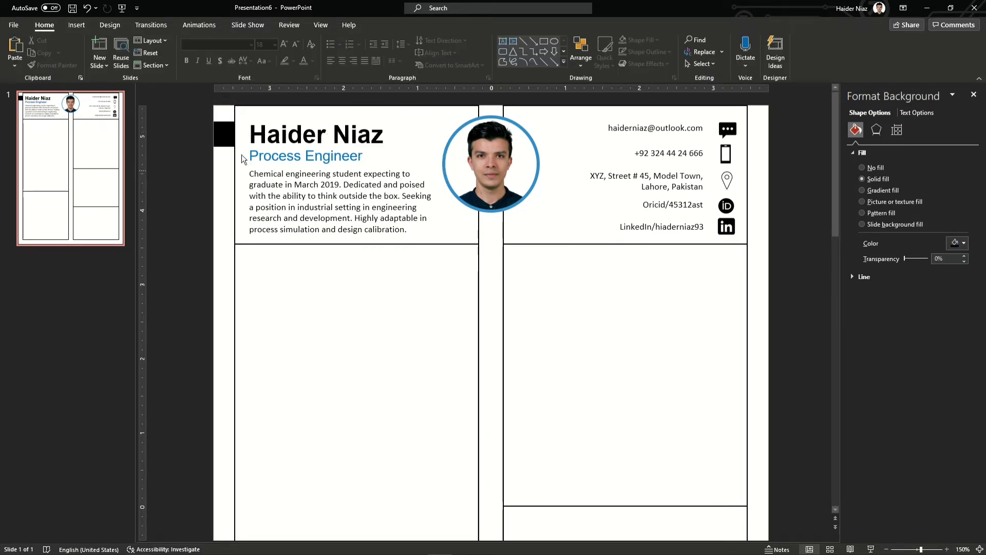
click(224, 134)
Give the black square no outline and trim it flush with the slide edge
click(385, 51)
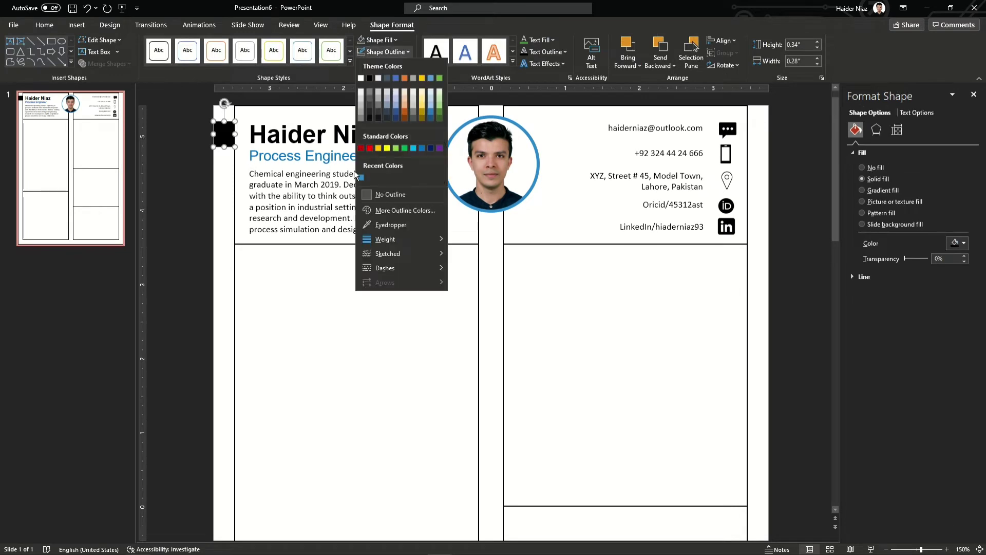
click(390, 195)
click(199, 161)
drag(215, 133, 212, 133)
click(216, 159)
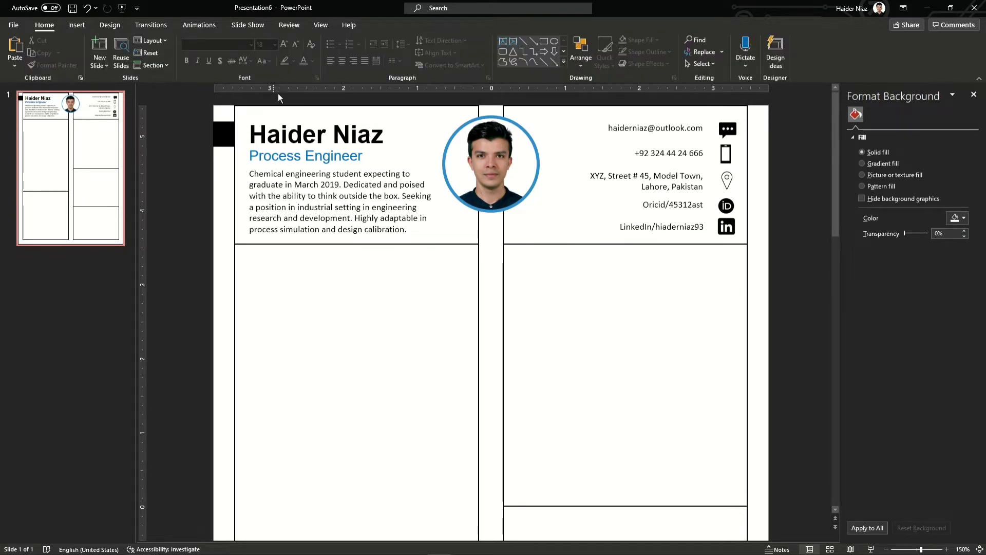
Lower the top edges of the left and right column boxes below the header
click(359, 105)
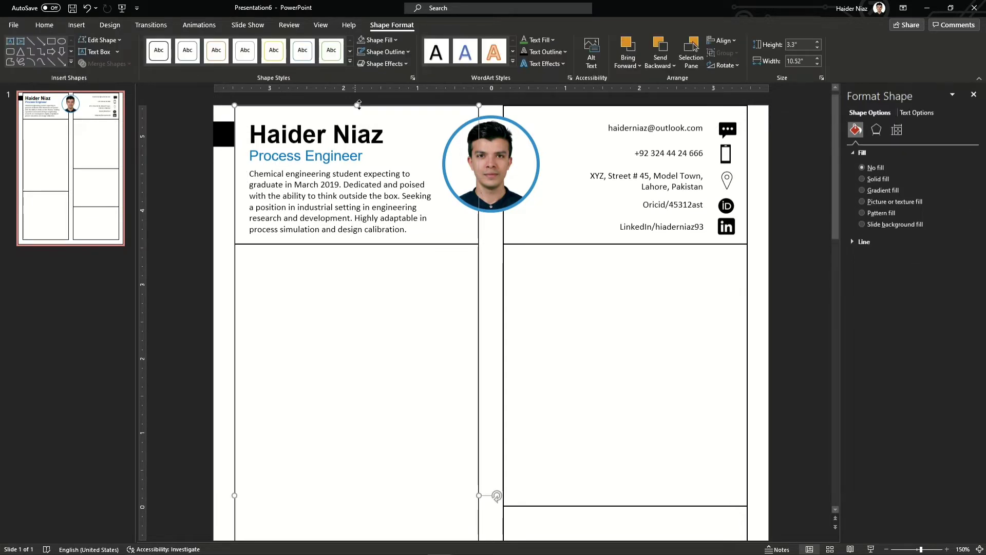
drag(355, 124, 353, 239)
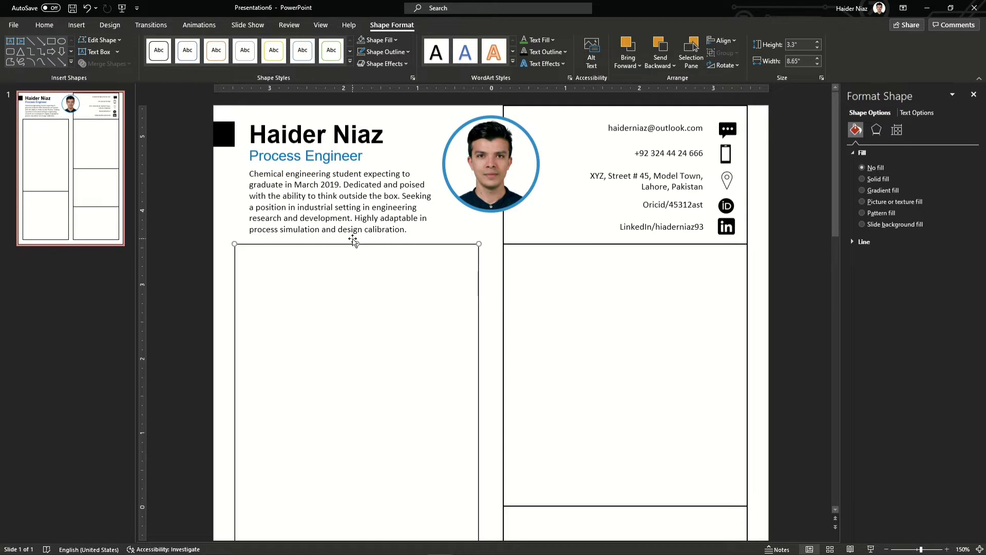
click(679, 106)
drag(625, 105, 625, 244)
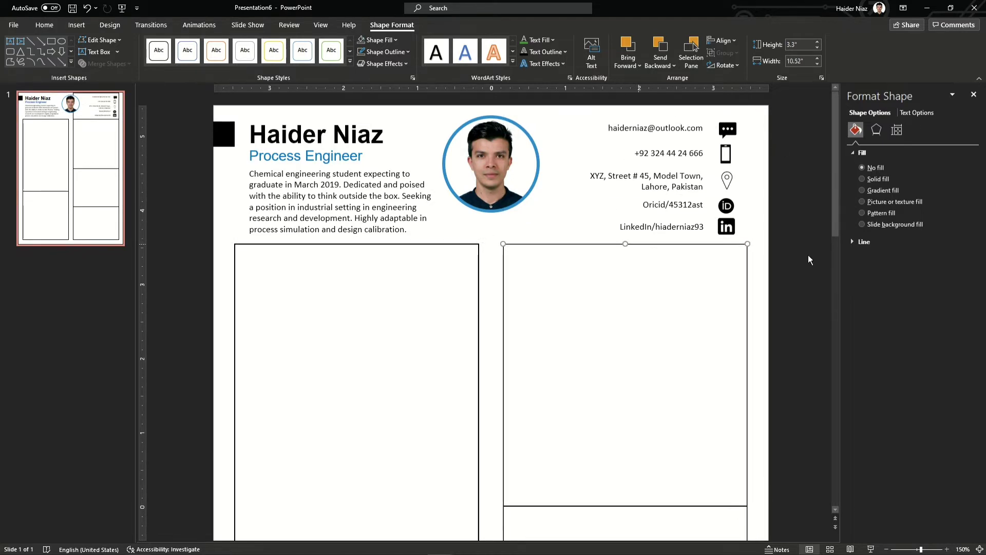
Draw a horizontal line under the header, 1.75 pt wide, eyedropped to the photo ring's blue
mouse_move(447, 19)
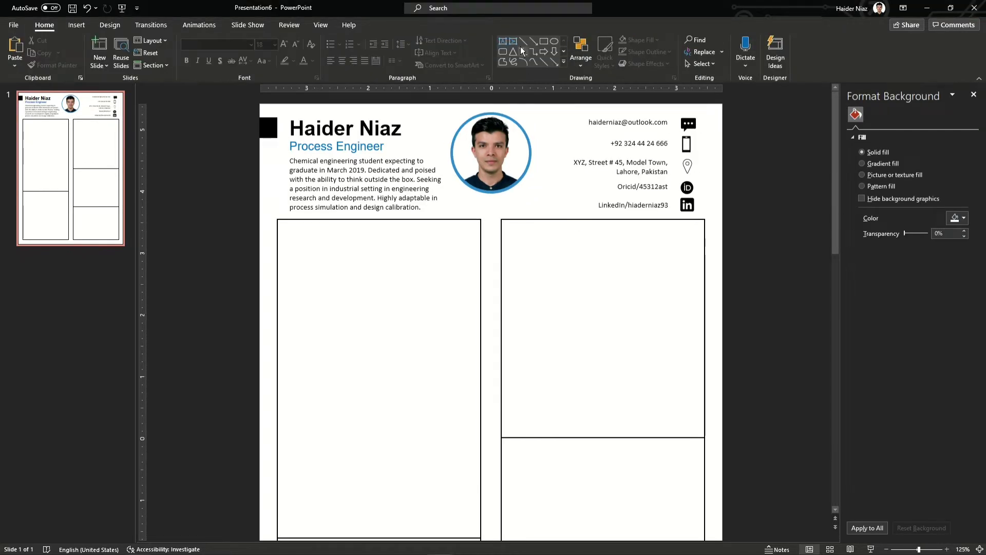
click(522, 42)
drag(256, 218, 722, 219)
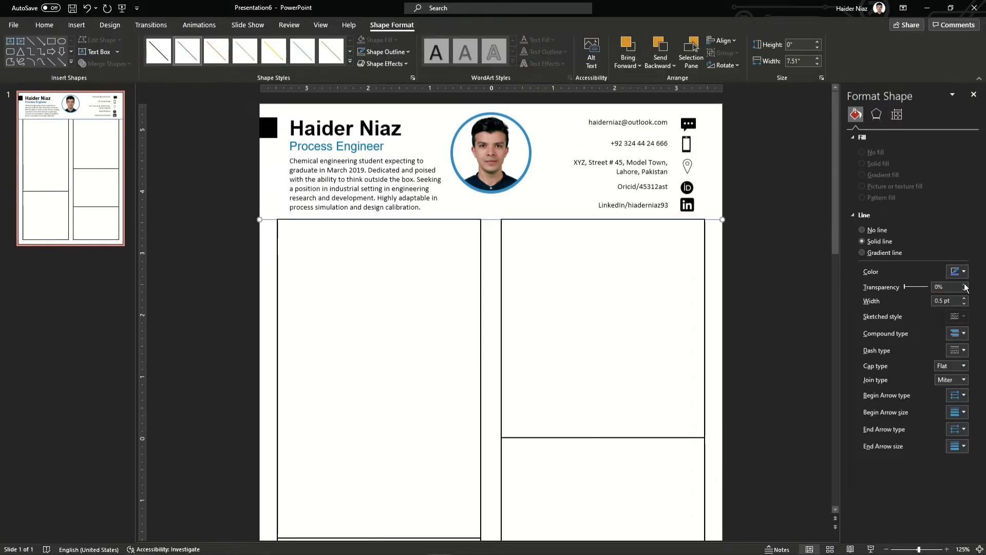
click(965, 298)
click(965, 298)
click(965, 299)
click(965, 298)
click(965, 298)
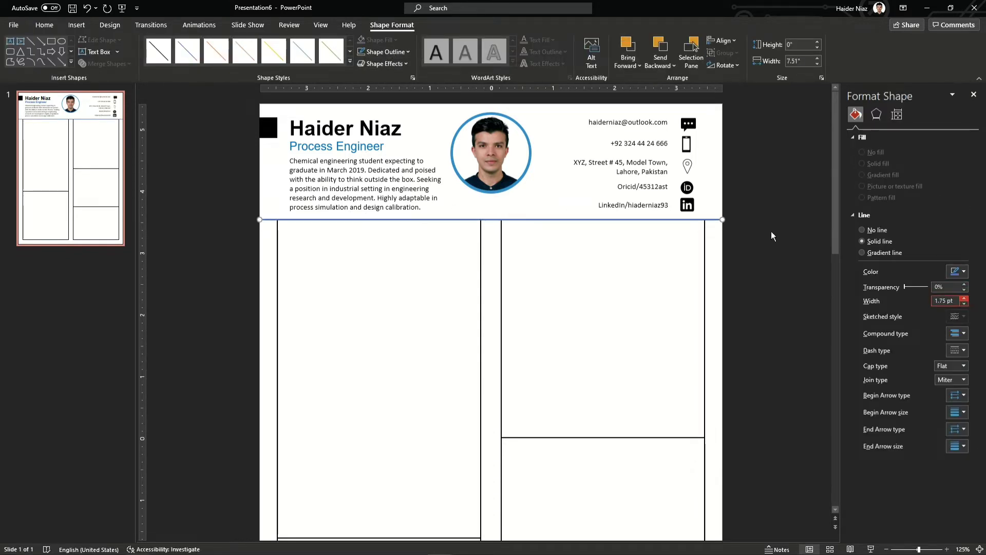
click(957, 271)
click(919, 427)
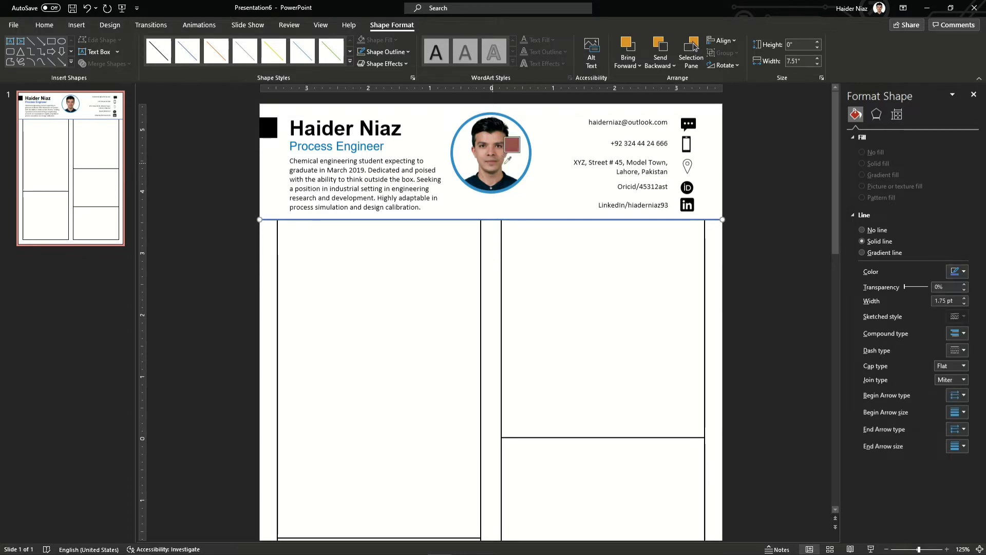
click(530, 157)
click(772, 203)
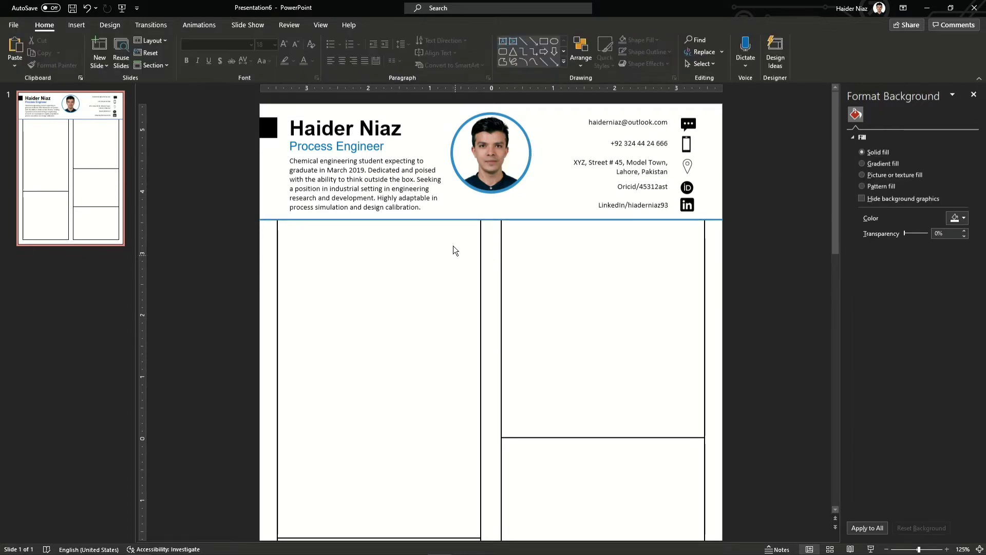
Copy the name box into the left column, retype it as WORK EXPERIENCE at 14 pt, and position it
click(372, 124)
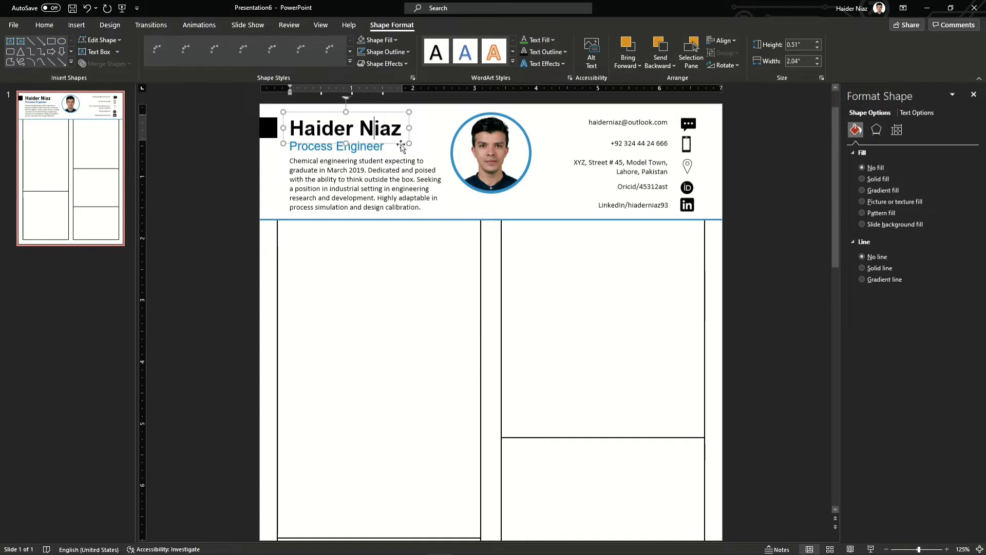
drag(390, 144, 390, 251)
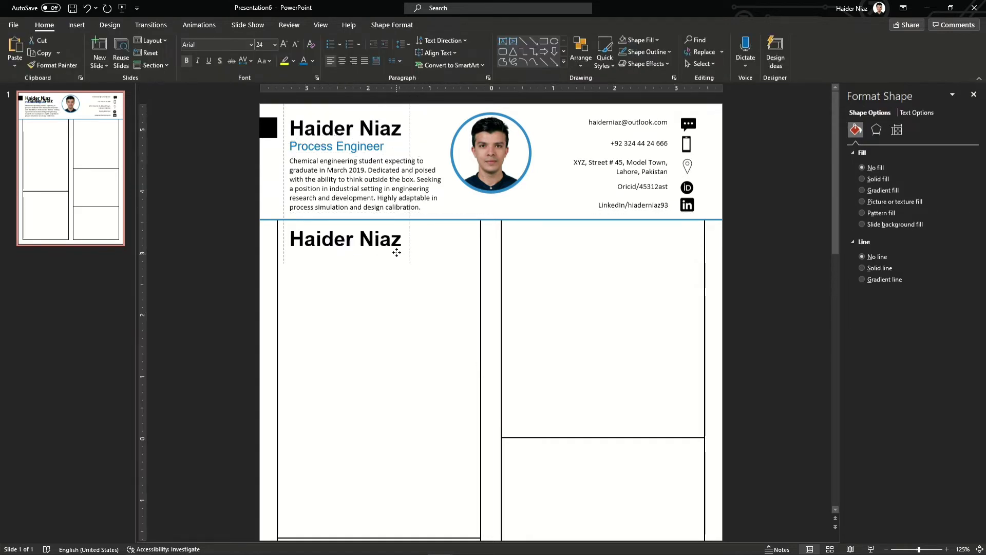
click(311, 243)
key(ctrl+a)
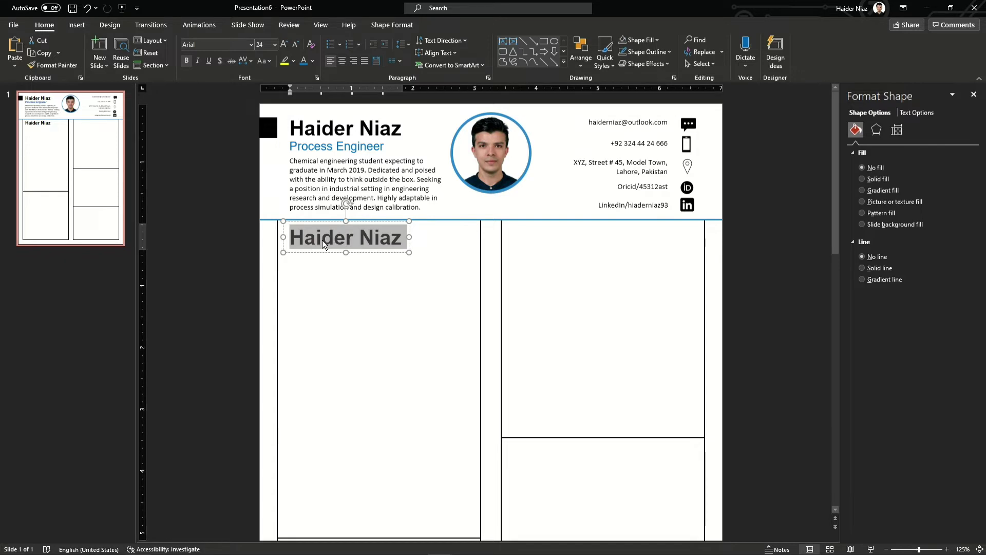
text(WORK EXPERIENCE)
key(ctrl+a)
key(ctrl+bracketleft)
key(ctrl+bracketleft)
key(ctrl+bracketleft)
key(ctrl+bracketleft)
key(ctrl+bracketleft)
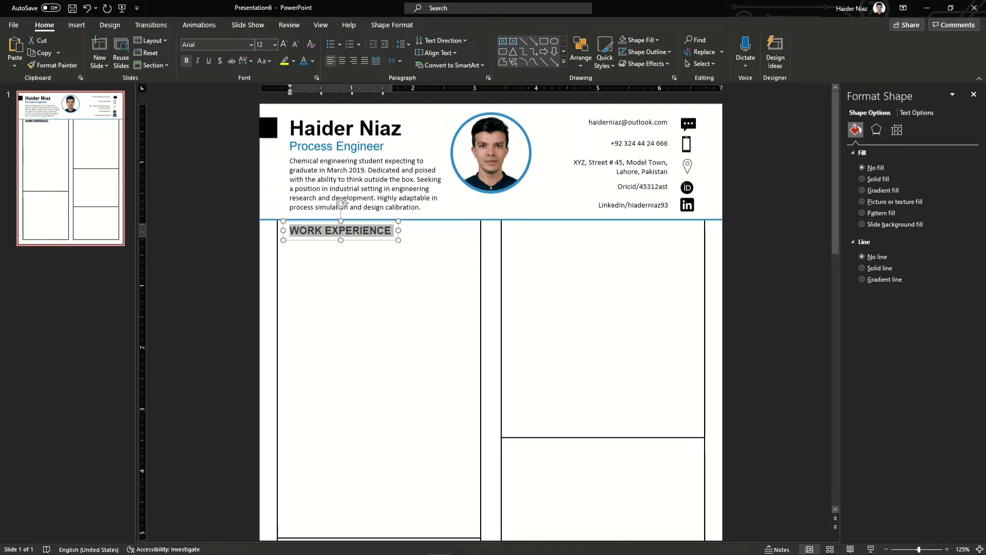
key(ctrl+shift+period)
drag(364, 247, 364, 244)
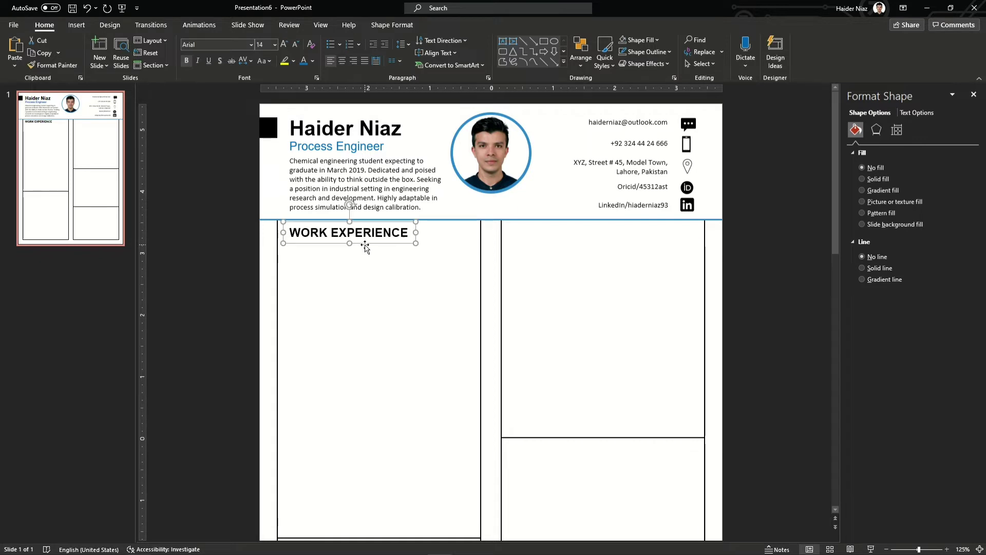
click(785, 243)
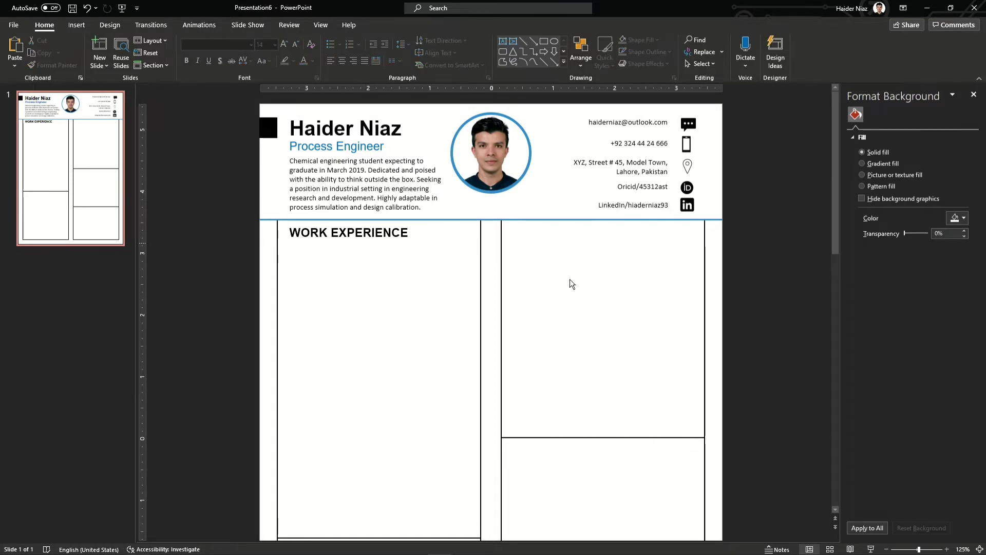
Duplicate the WORK EXPERIENCE heading below itself and retype it as 'PROCESS SAFETY OFFICER'
click(356, 238)
click(764, 265)
click(353, 150)
click(338, 237)
drag(338, 244, 338, 261)
triple_click(337, 246)
text(PROCESS SAFETY OFFICER)
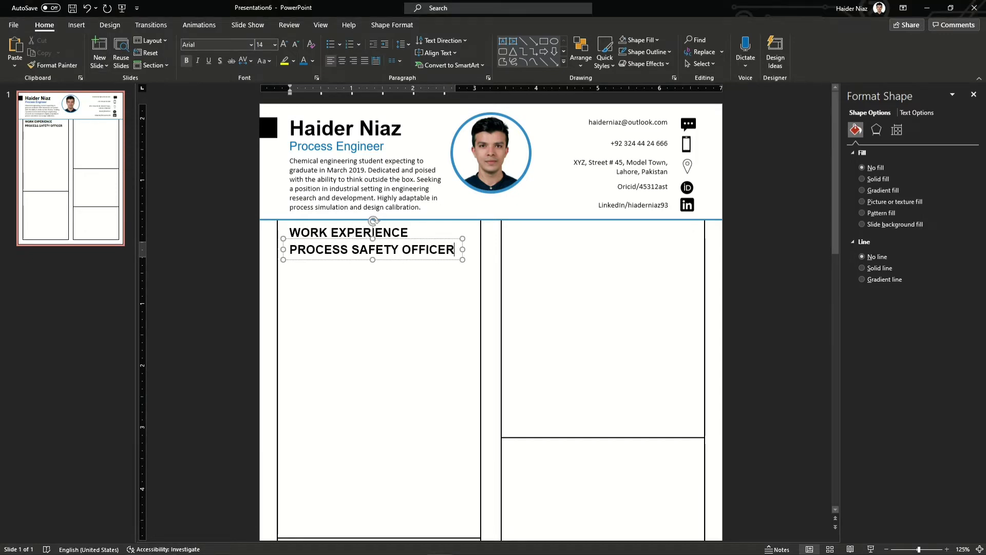
Change the job title to Capitalize Each Word at 12 pt, positioned under the heading
triple_click(336, 244)
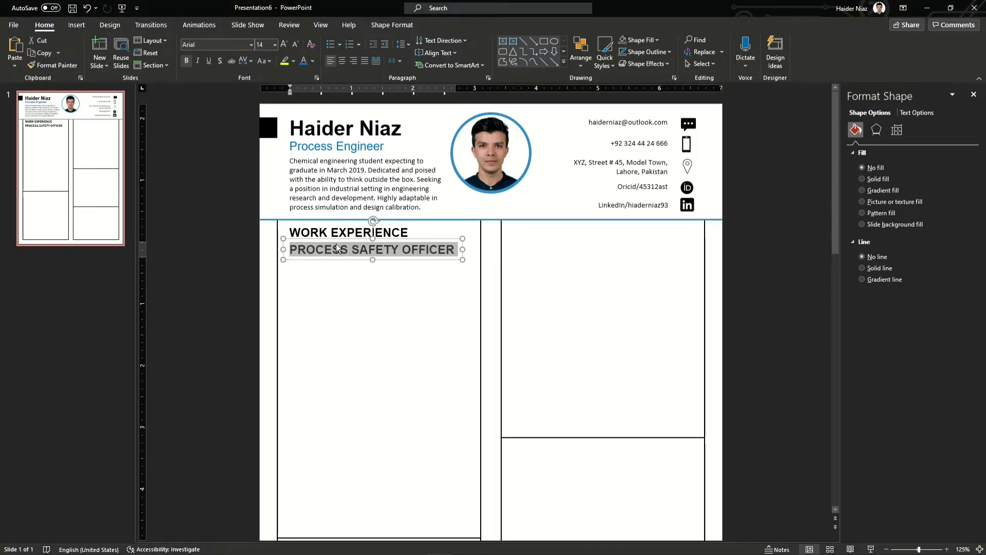
click(264, 60)
click(291, 122)
key(ctrl+shift+comma)
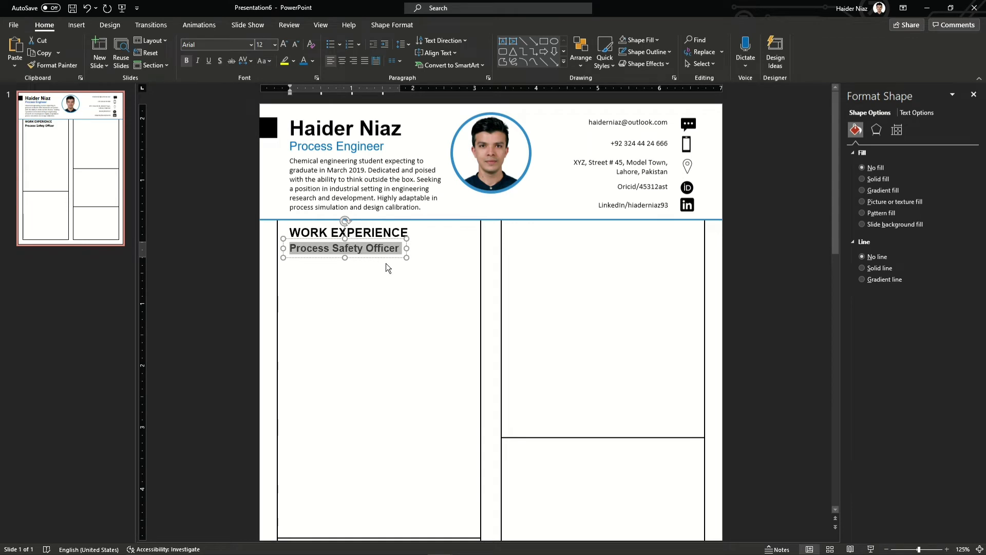
drag(373, 258, 370, 267)
Write the copied line as 'Walls Ice cream Factory, Unilever', fixing the spelling of 'Ice cream'
triple_click(371, 257)
text(Wa)
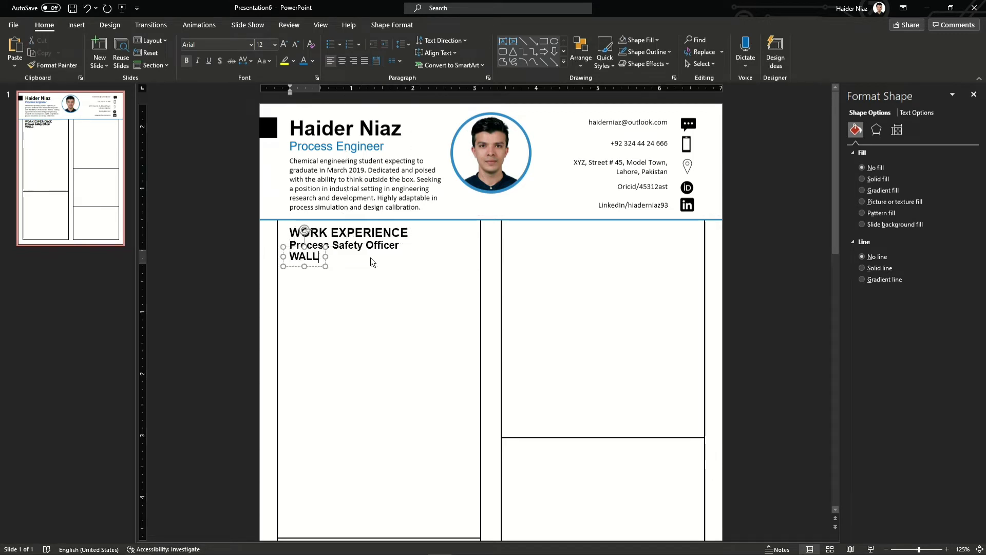
text(lls Ice)
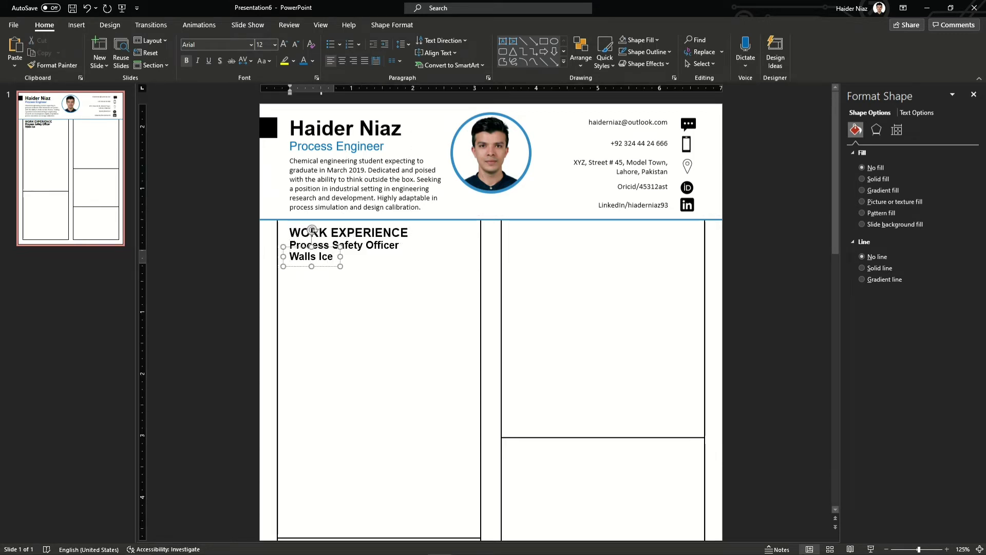
text(cream Fact)
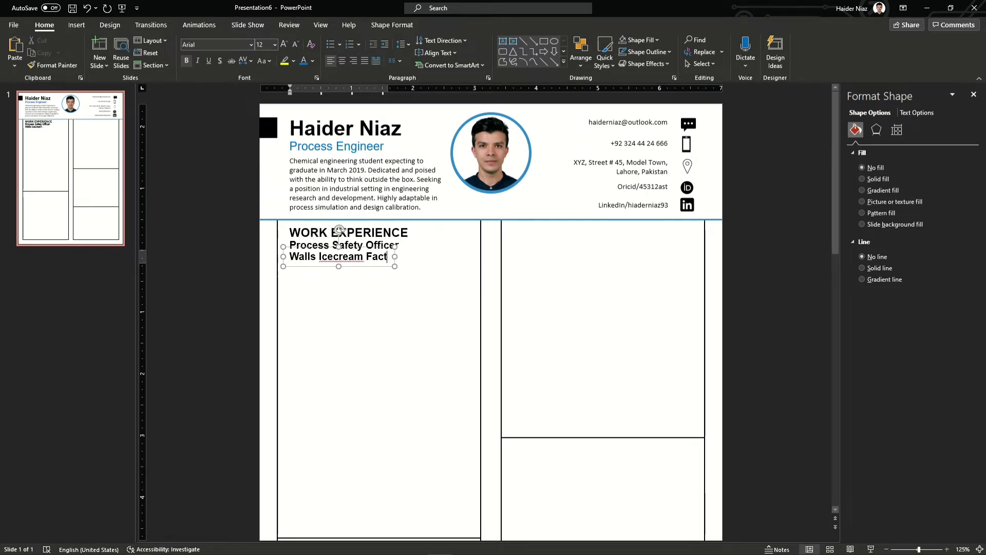
text(ory, Unilever)
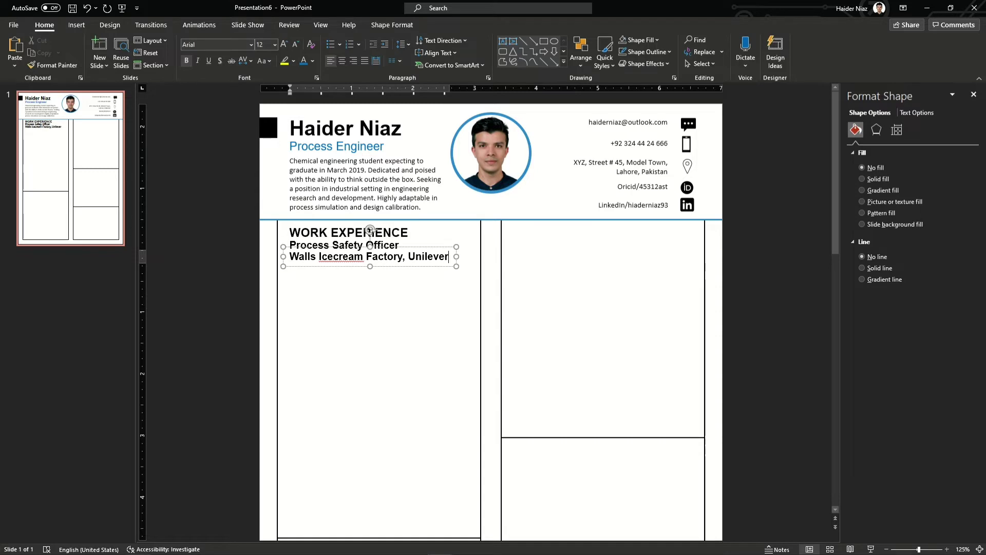
drag(449, 257, 289, 259)
click(348, 258)
right_click(330, 255)
click(362, 274)
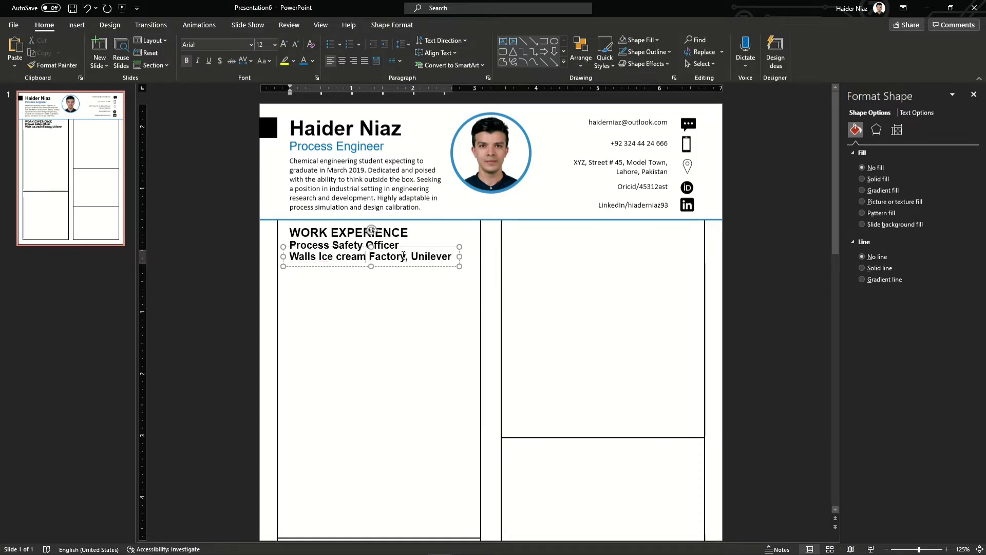
Remove bold from the employer line and reposition its box
key(ctrl+a)
click(189, 60)
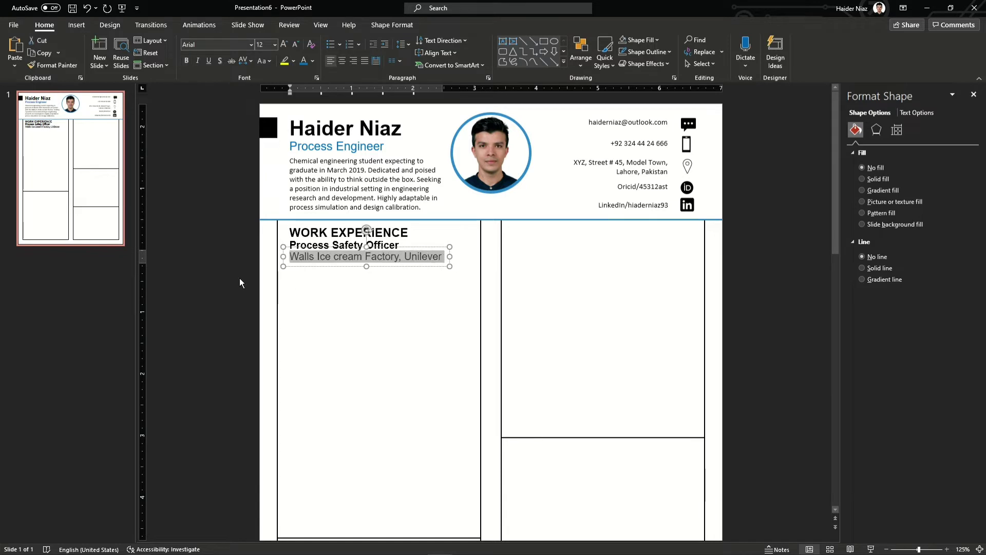
click(240, 279)
click(342, 257)
triple_click(359, 263)
drag(359, 266, 352, 267)
Set the employer line's font size to 9 pt
triple_click(355, 258)
click(296, 45)
click(295, 46)
click(363, 198)
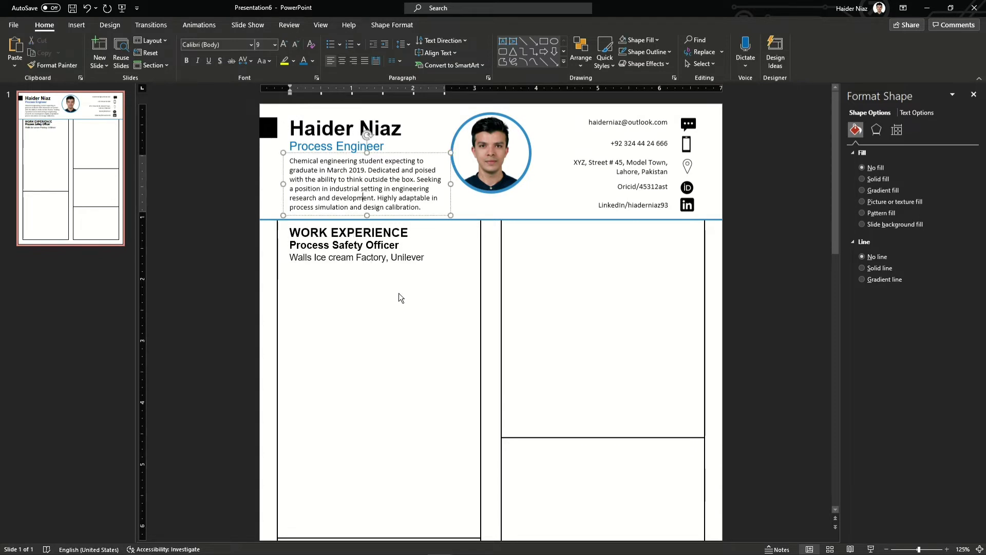
triple_click(385, 257)
click(264, 45)
text(9)
key(Return)
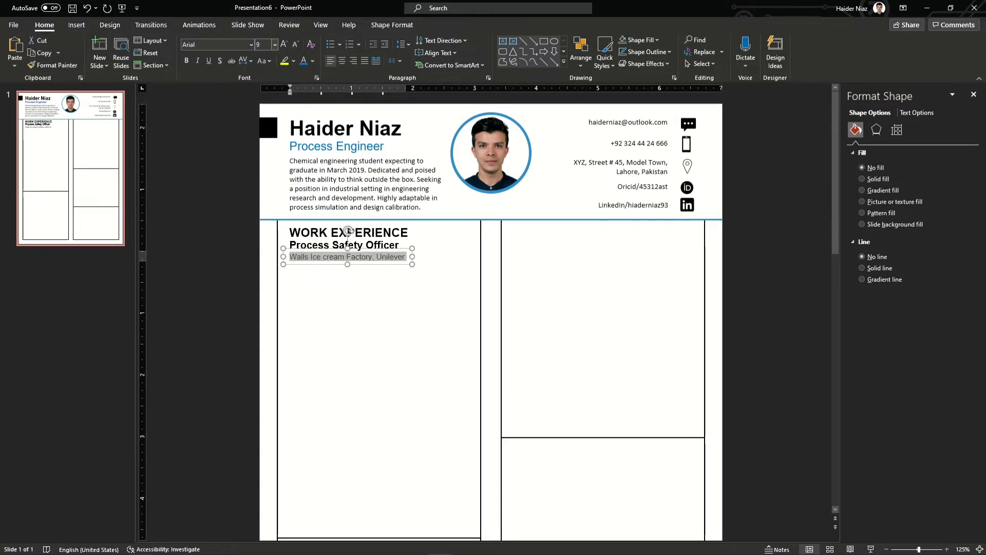
click(281, 237)
Duplicate the company line below itself and retype it as '03/2016 - 03/2017'
scroll(364, 278, down, 3)
scroll(369, 272, up, 1)
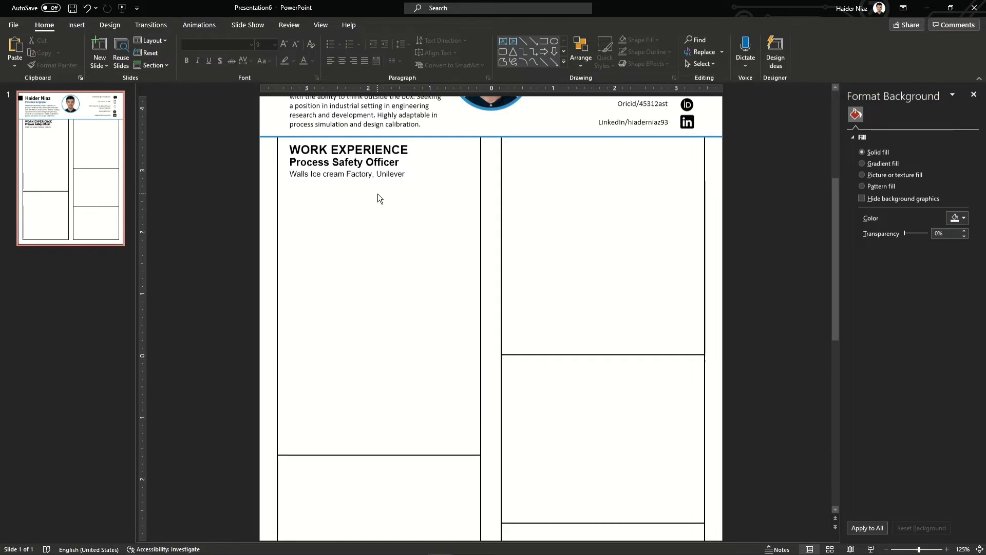
click(375, 177)
drag(374, 187, 374, 192)
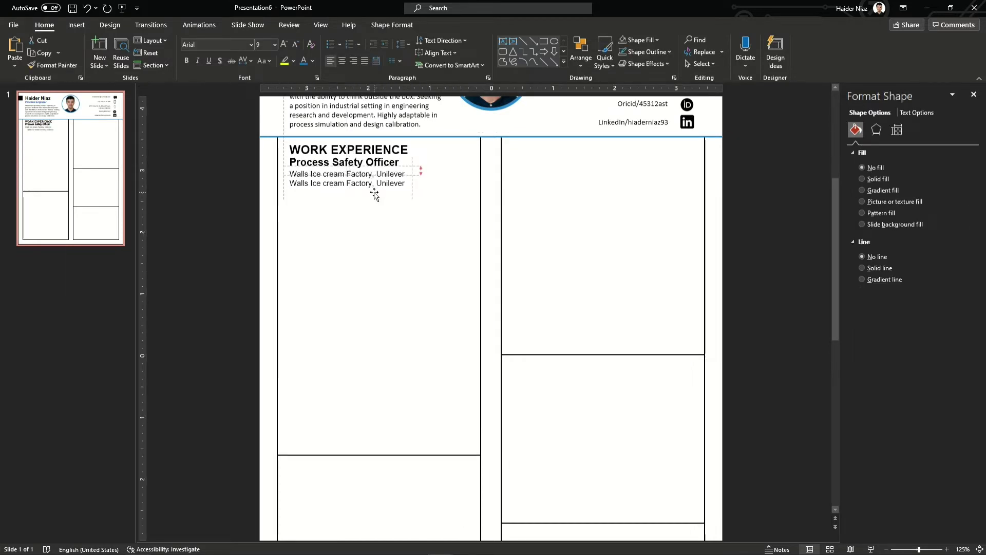
triple_click(374, 180)
text(03/2015 - )
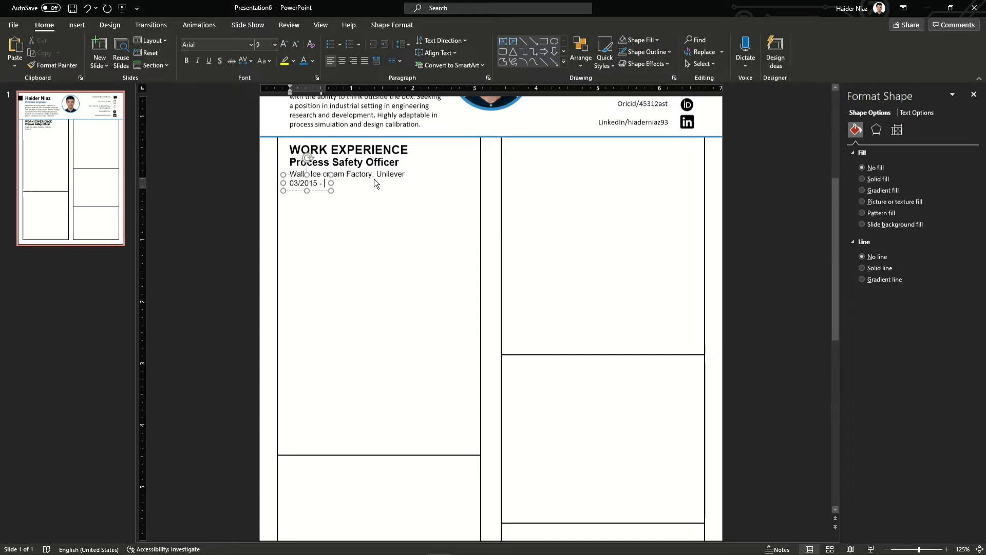
text(03-)
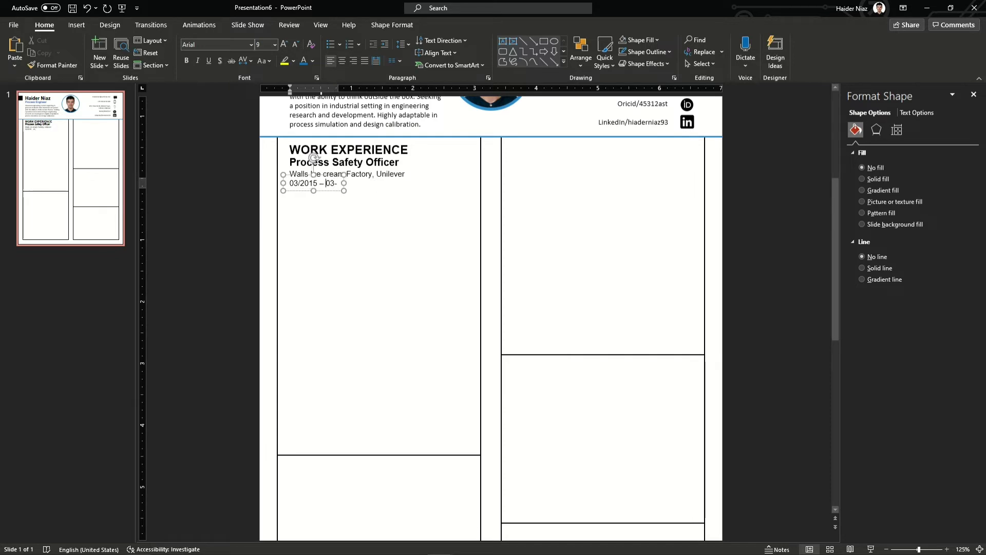
key(Left)
key(Left)
key(Left)
key(Left)
key(Left)
key(Left)
key(BackSpace)
text(6)
key(BackSpace)
text(/2017)
Colour the date line blue and place a copy on the column's right side
key(shift+Home)
click(311, 62)
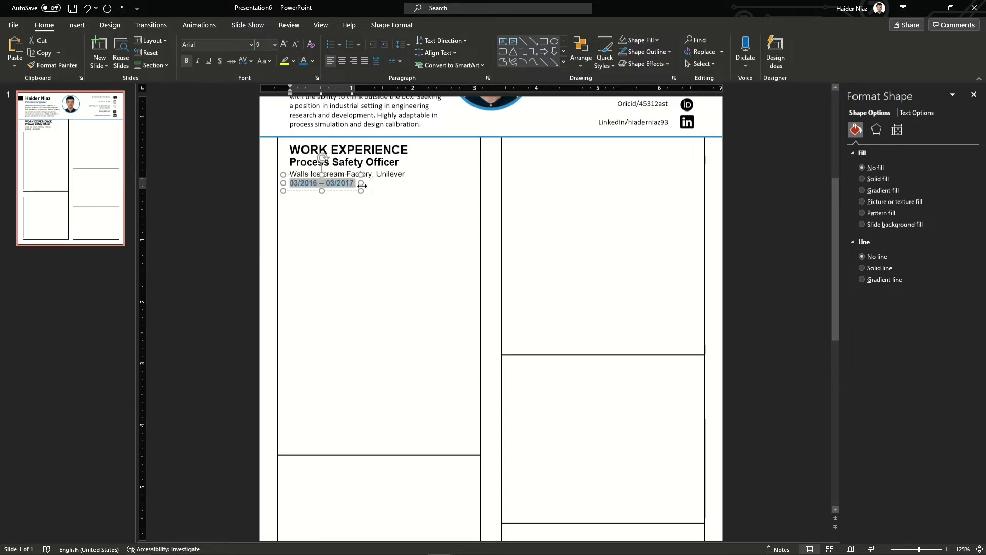
drag(346, 192, 469, 194)
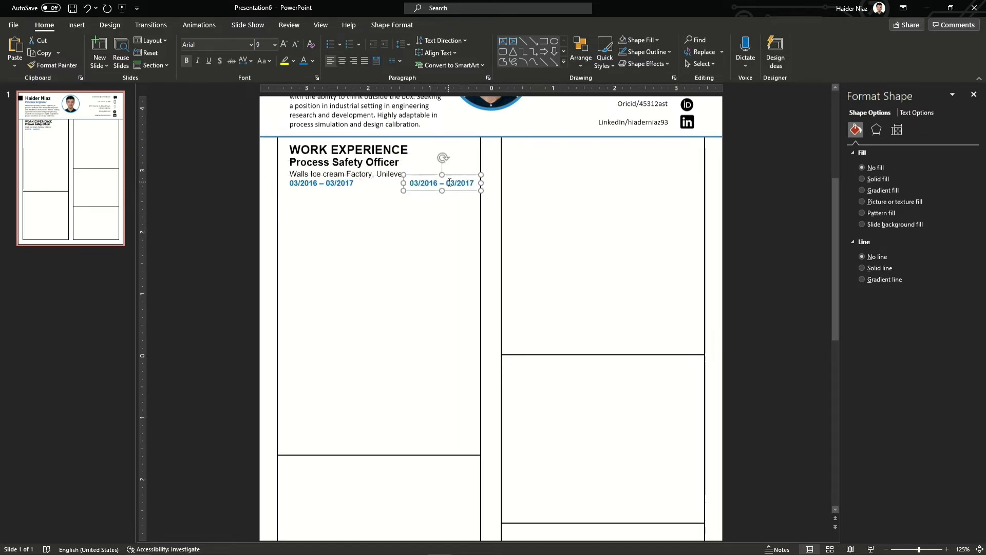
Replace the copied dates with 'Lahore, Pakistan' and italicise both location and dates
triple_click(447, 183)
text(lahore, Pakistan)
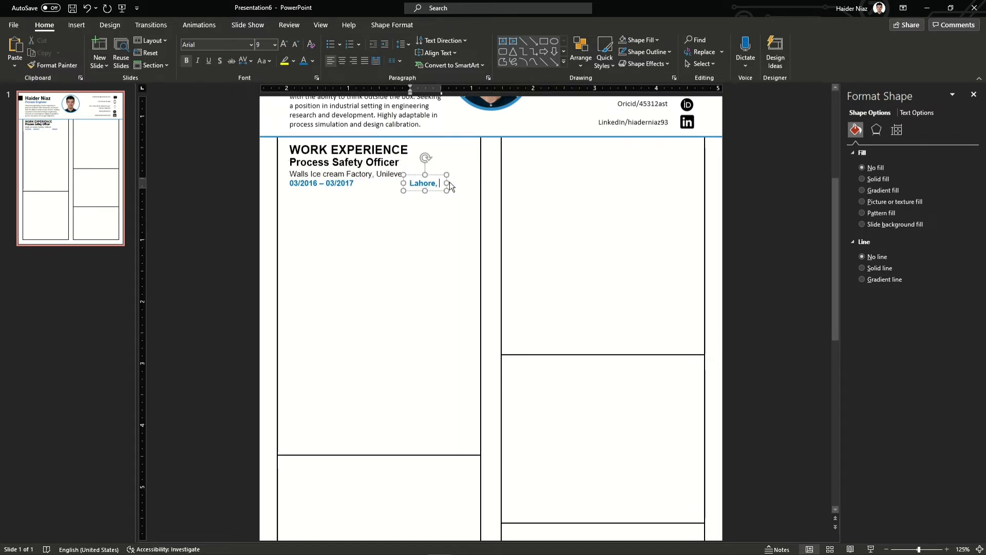
key(ctrl+a)
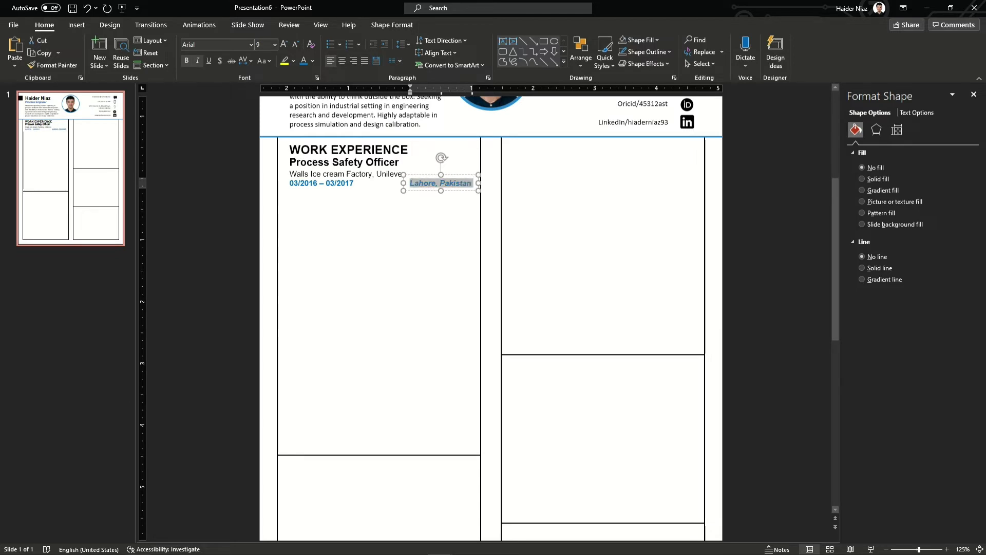
triple_click(346, 185)
key(ctrl+i)
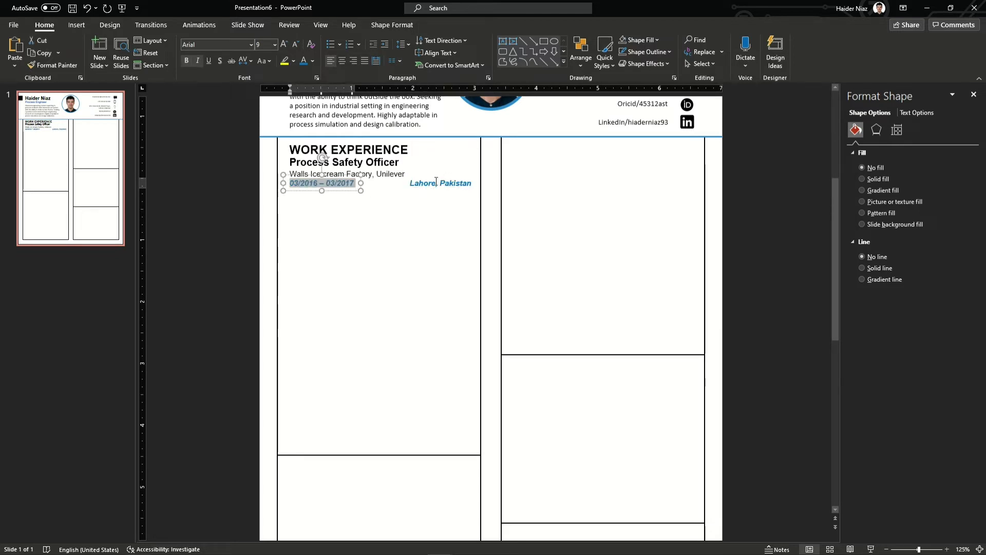
Nudge the location box right and widen it slightly
click(437, 182)
drag(463, 192, 467, 193)
shift+click(313, 183)
drag(222, 130, 501, 220)
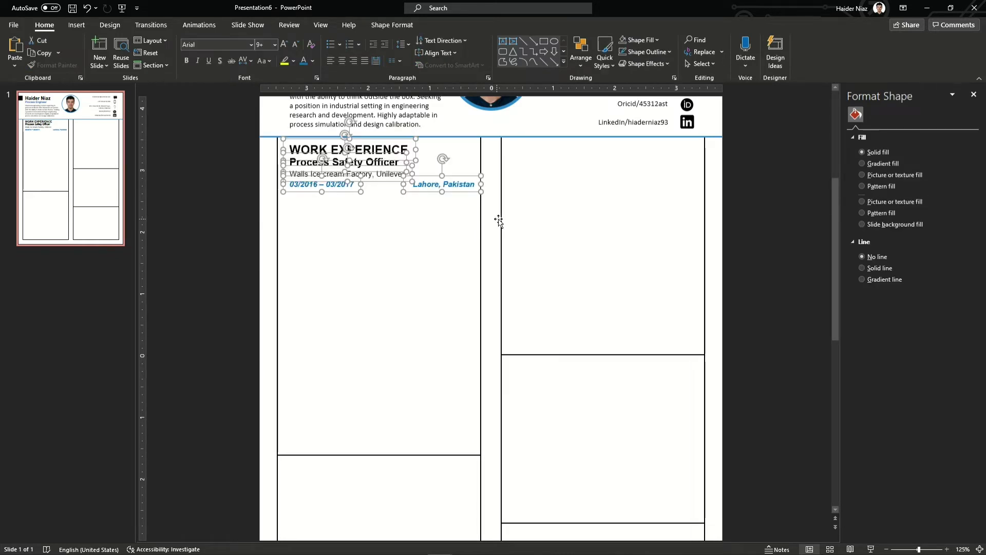
click(229, 217)
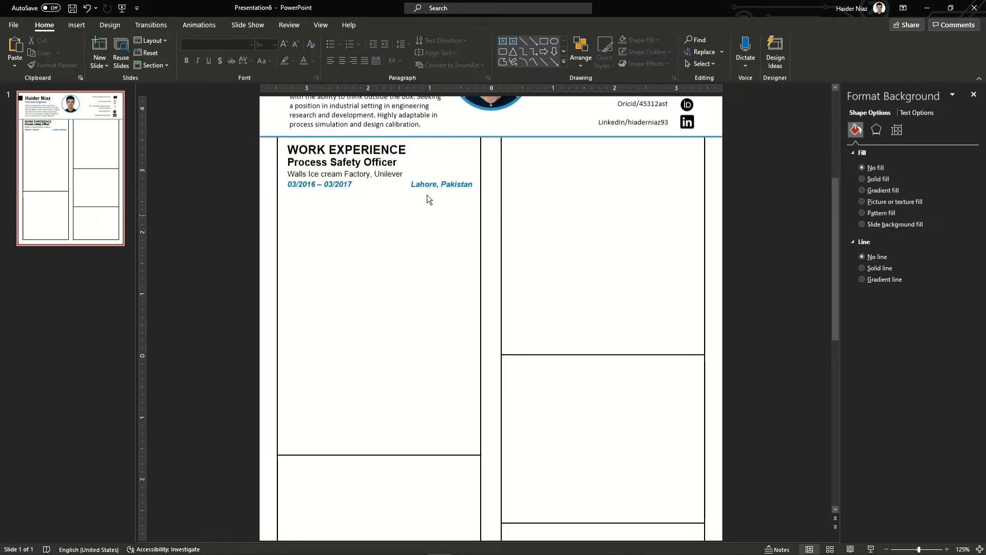
click(437, 184)
drag(478, 184, 480, 184)
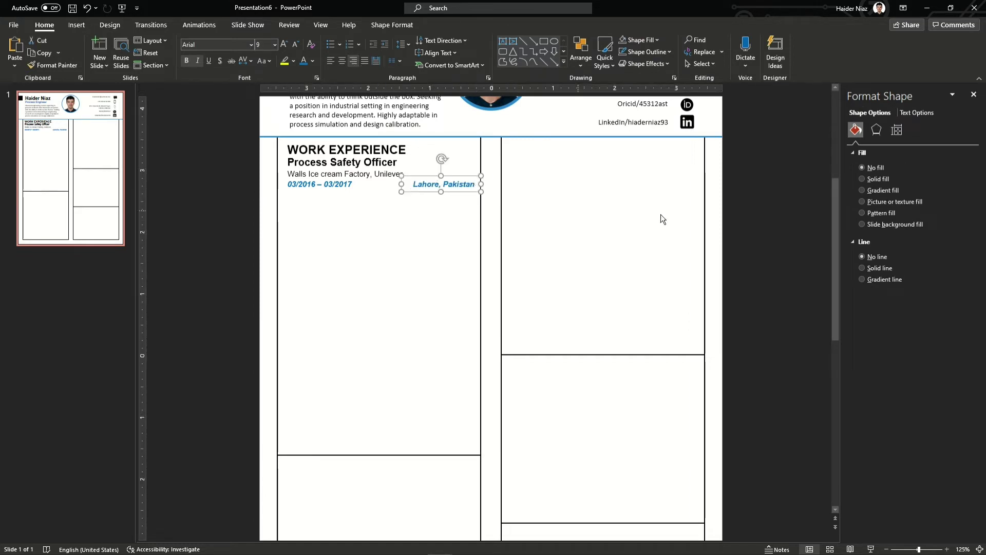
Move the date and location boxes together so they line up on one row
click(773, 215)
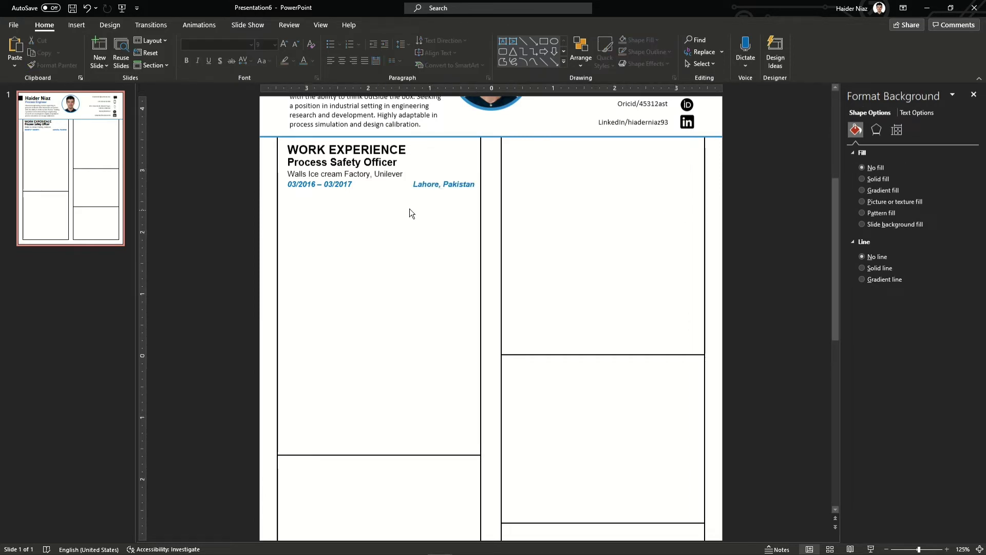
click(335, 186)
shift+click(449, 190)
drag(450, 190, 466, 189)
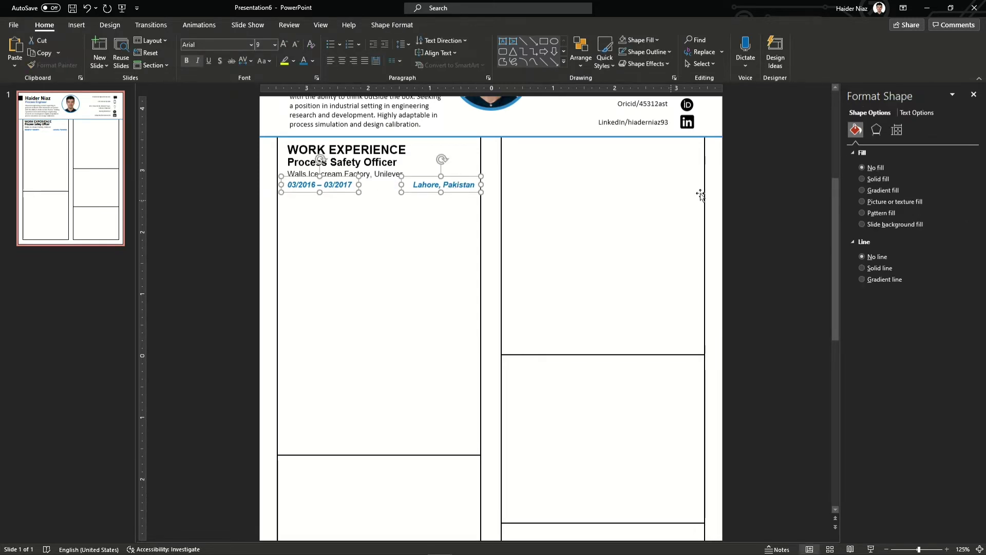
click(765, 182)
Paste the job duties as plain text at 9 pt, narrowed to the left column
right_click(323, 227)
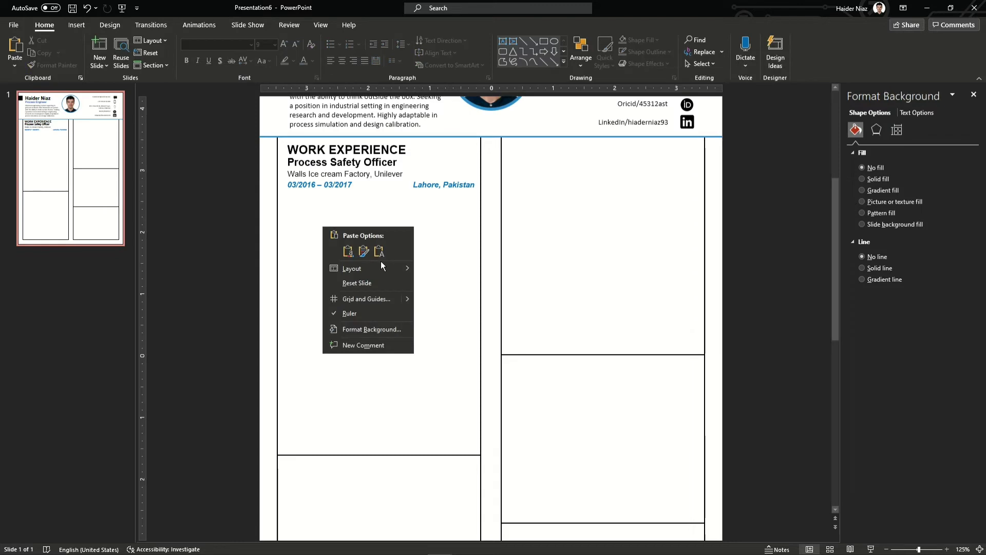
click(378, 252)
drag(605, 359, 649, 311)
key(ctrl+a)
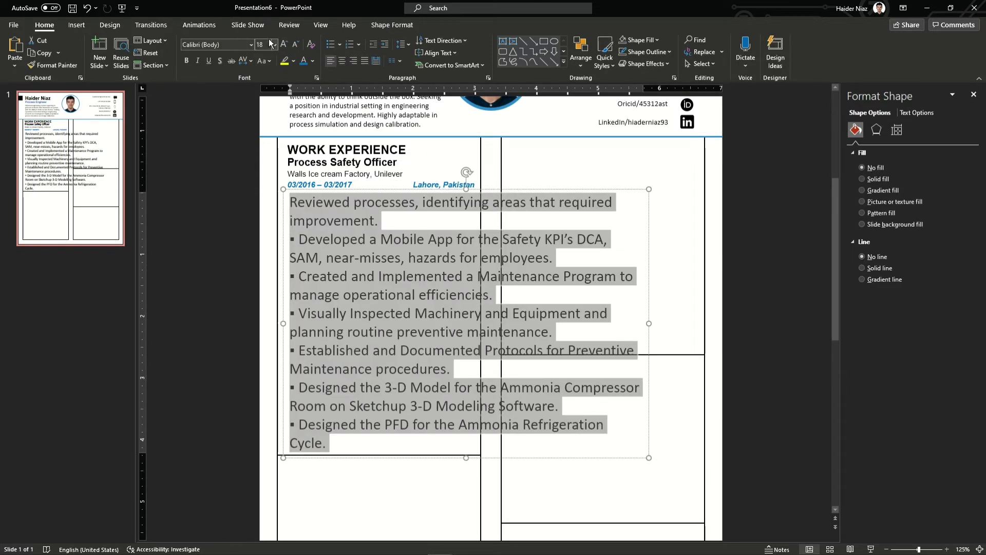
text(9)
key(Return)
drag(649, 226, 473, 223)
Delete the pasted bullet characters from the six duty lines
click(343, 206)
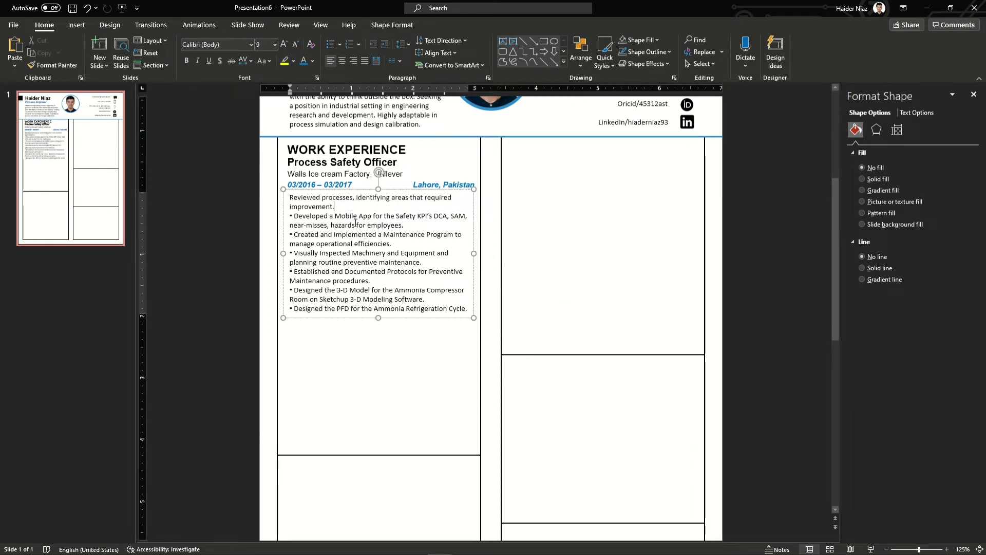
click(295, 216)
key(BackSpace)
key(BackSpace)
click(295, 234)
key(BackSpace)
key(BackSpace)
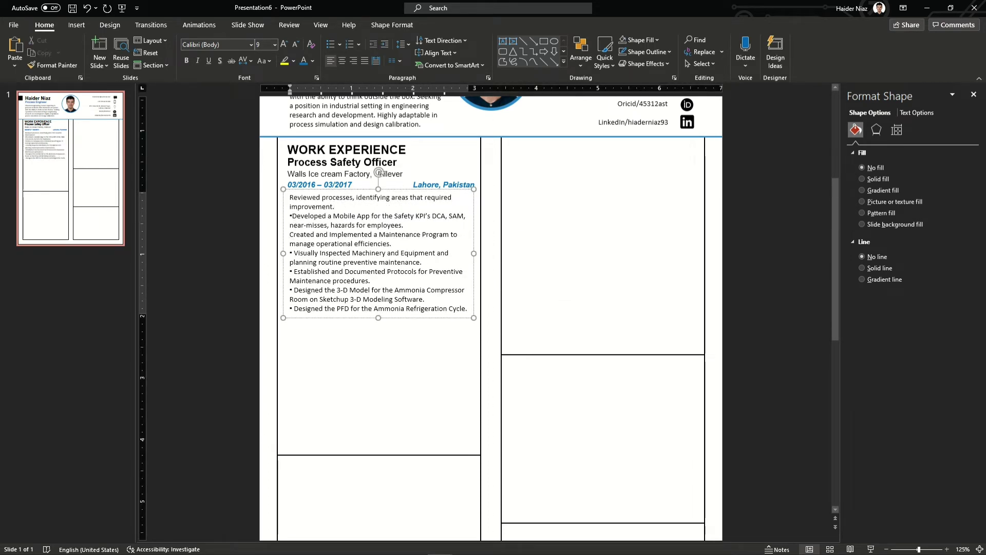
click(294, 253)
key(BackSpace)
key(BackSpace)
click(295, 271)
key(BackSpace)
key(BackSpace)
click(295, 289)
key(BackSpace)
key(BackSpace)
click(294, 308)
key(BackSpace)
key(BackSpace)
Apply square bullets to the duties list and shift the box slightly left
key(ctrl+a)
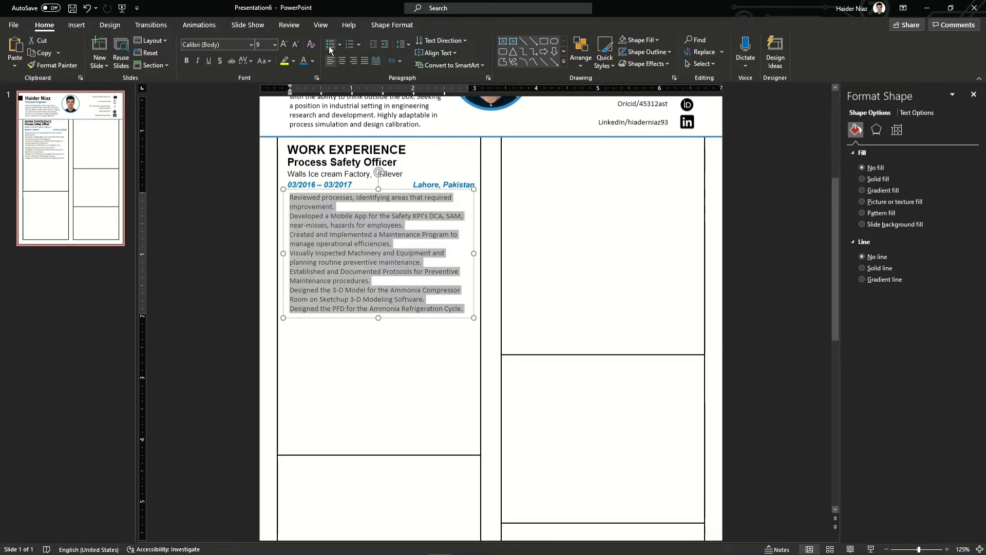
click(340, 44)
click(360, 126)
click(475, 267)
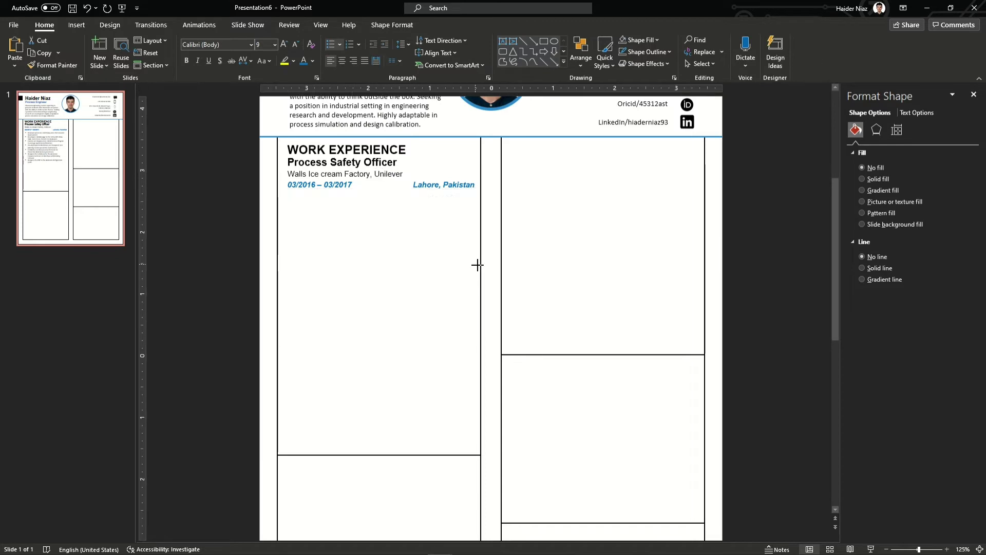
drag(407, 190, 405, 190)
click(370, 280)
Duplicate the first job's text boxes and move the copy below the first entry
click(224, 224)
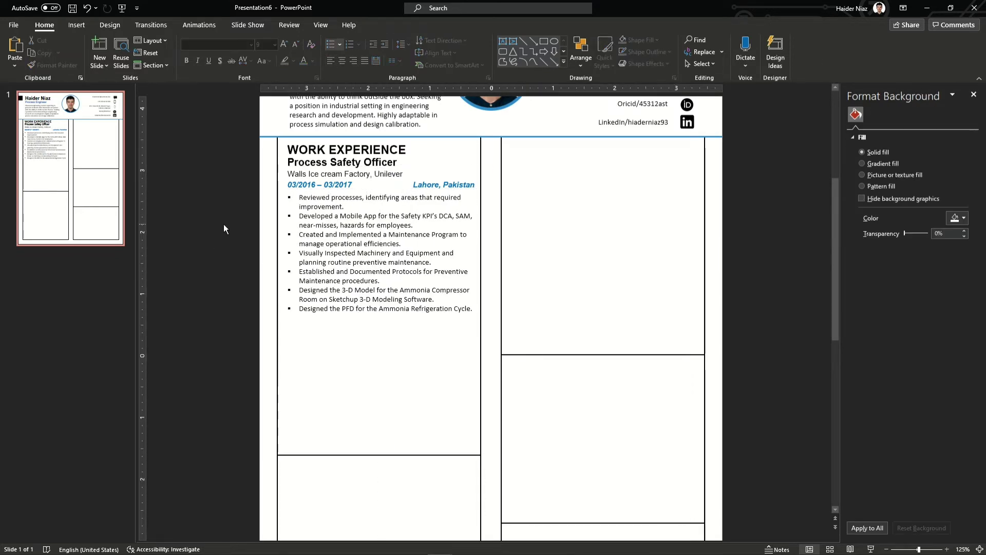
click(352, 162)
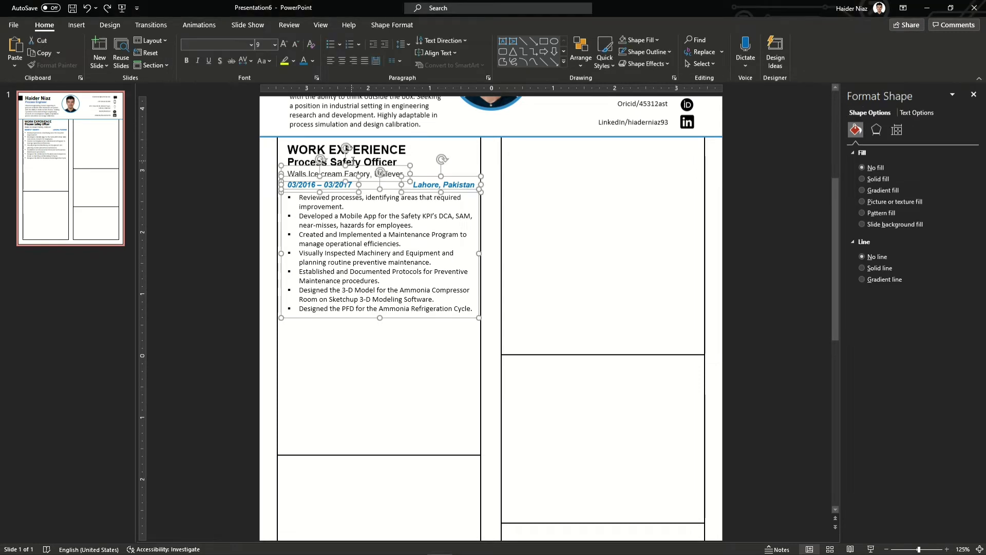
key(ctrl+d)
scroll(511, 274, down, 1)
drag(456, 307, 444, 460)
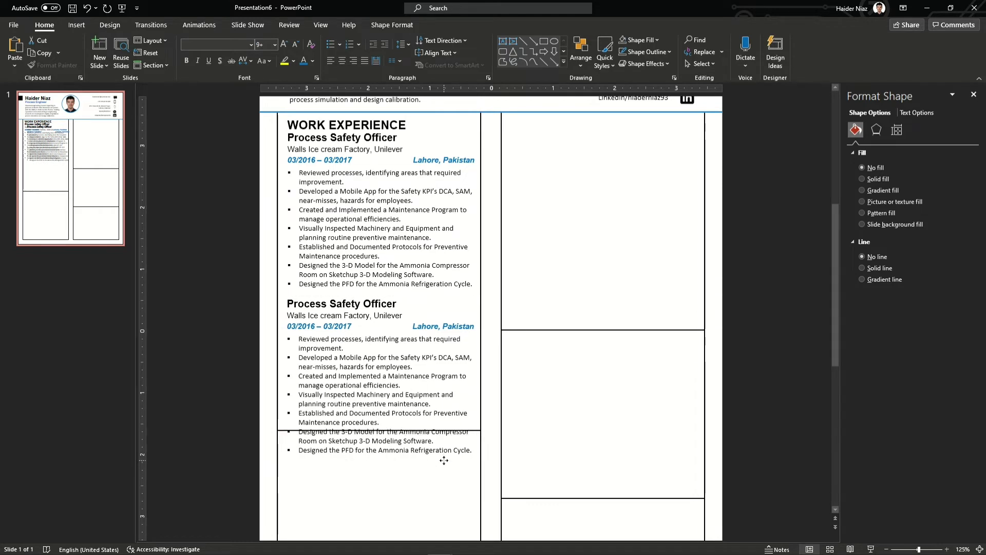
Delete the extra duties from the duplicated list, ending after 'maintenance.'
click(455, 450)
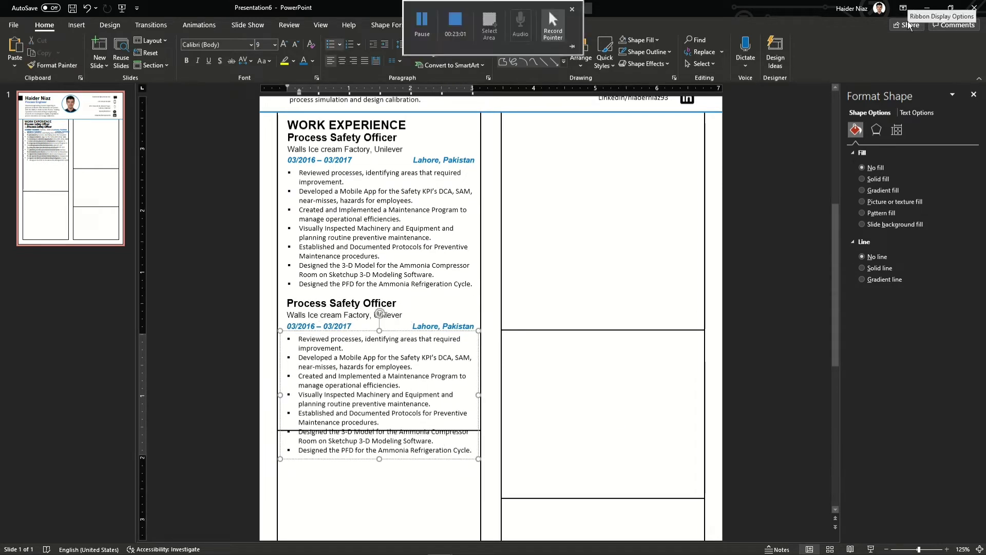
key(End)
key(shift+Up)
key(shift+Home)
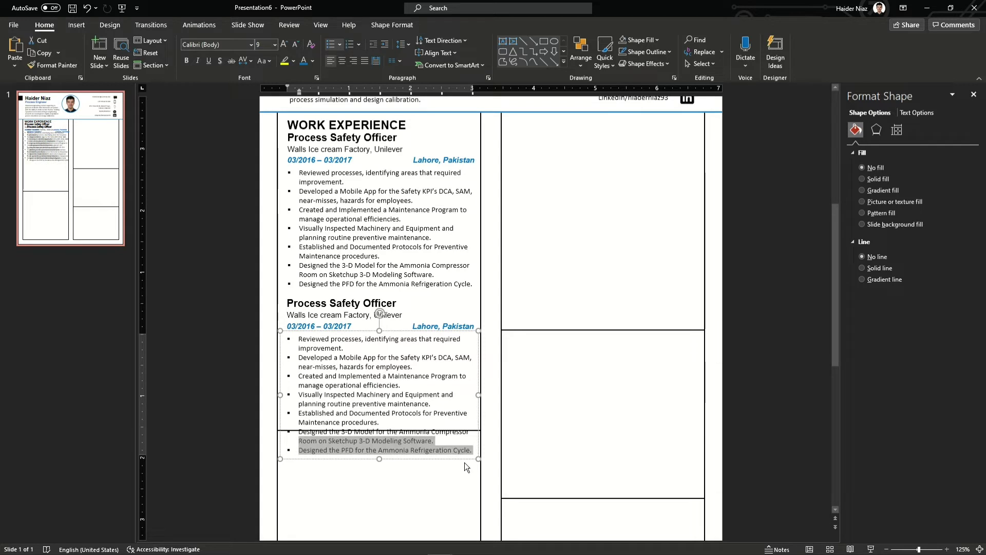
key(BackSpace)
shift+click(296, 399)
key(shift+Up)
key(shift+Down)
key(shift+End)
key(BackSpace)
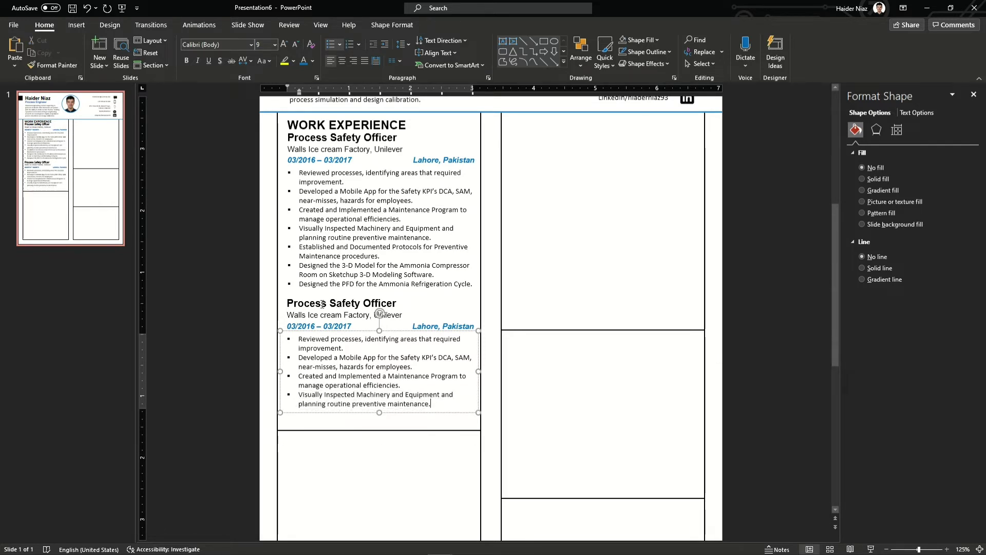
Rename the second job title to 'Safety Officer'
click(322, 304)
triple_click(322, 304)
text(Safety Officer)
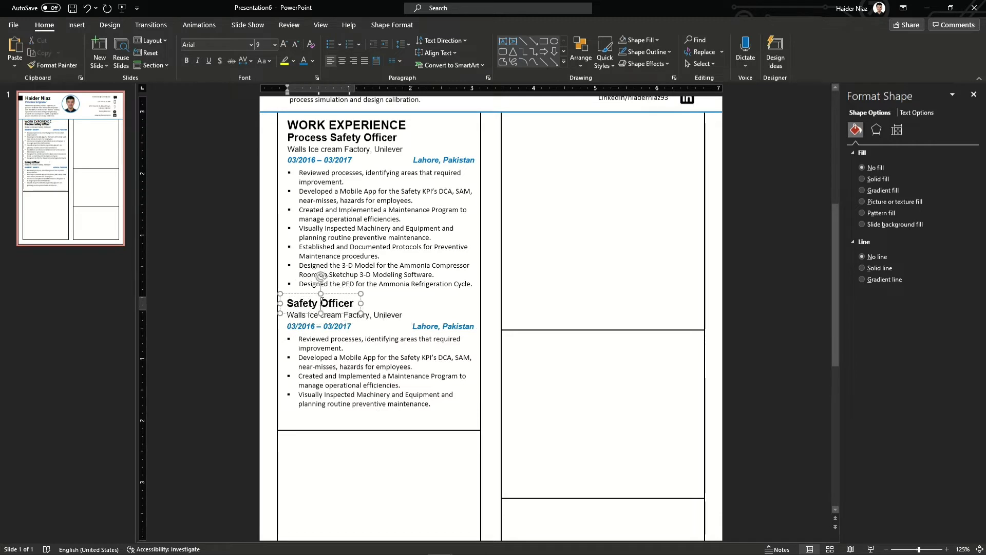
click(392, 314)
Drag the divider line up to just below the Safety Officer bullets
click(377, 430)
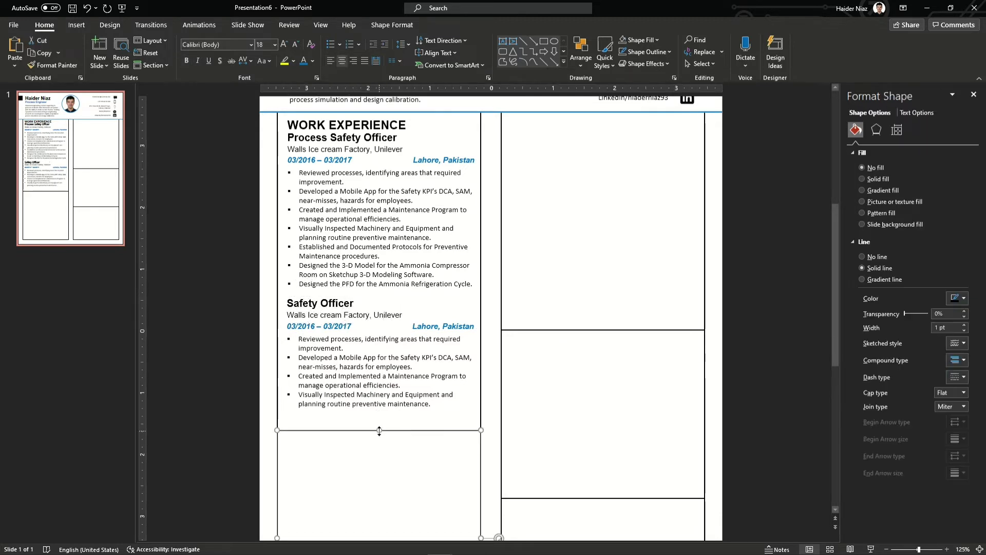
drag(376, 430, 384, 416)
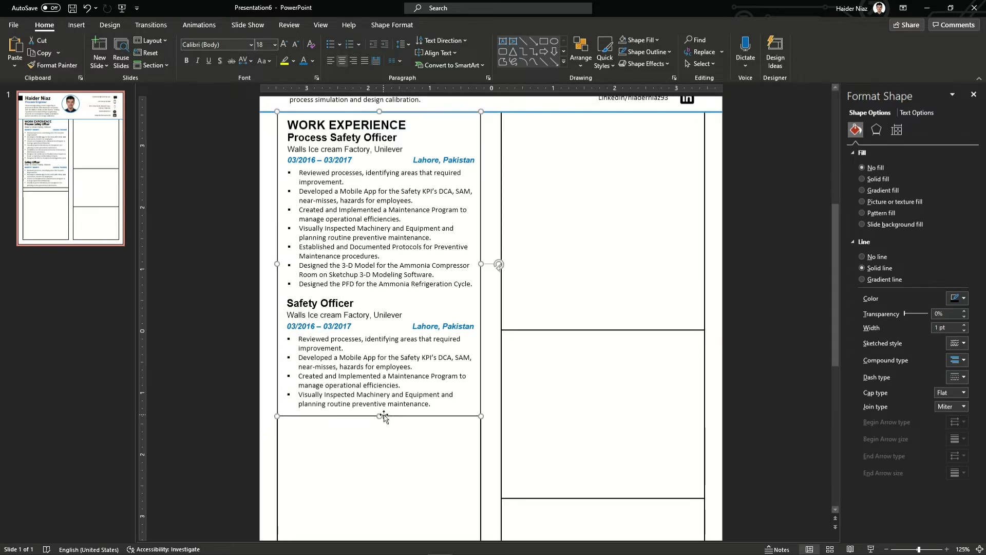
click(162, 290)
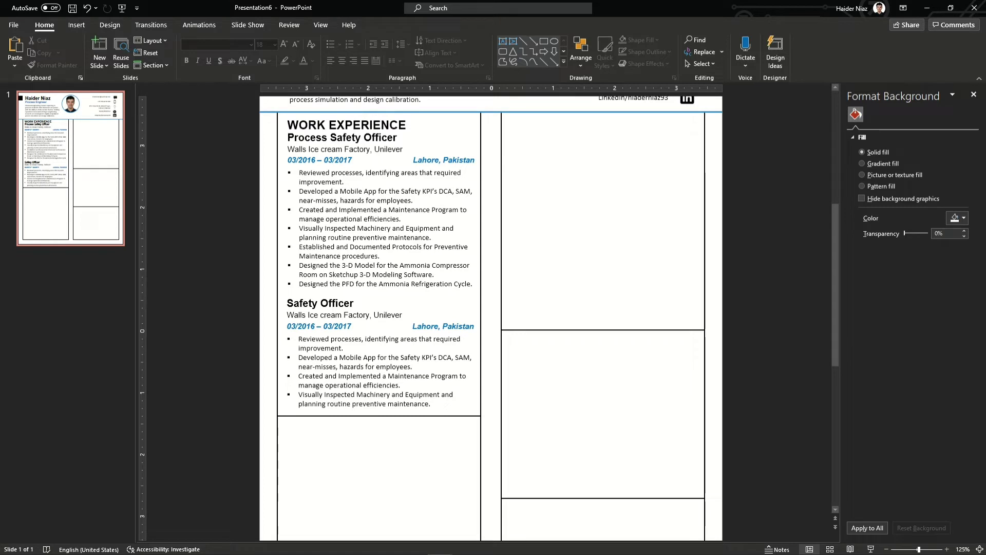
Copy the WORK EXPERIENCE heading box into the lower-left cell and retype it as 'EDUCATION'
click(388, 139)
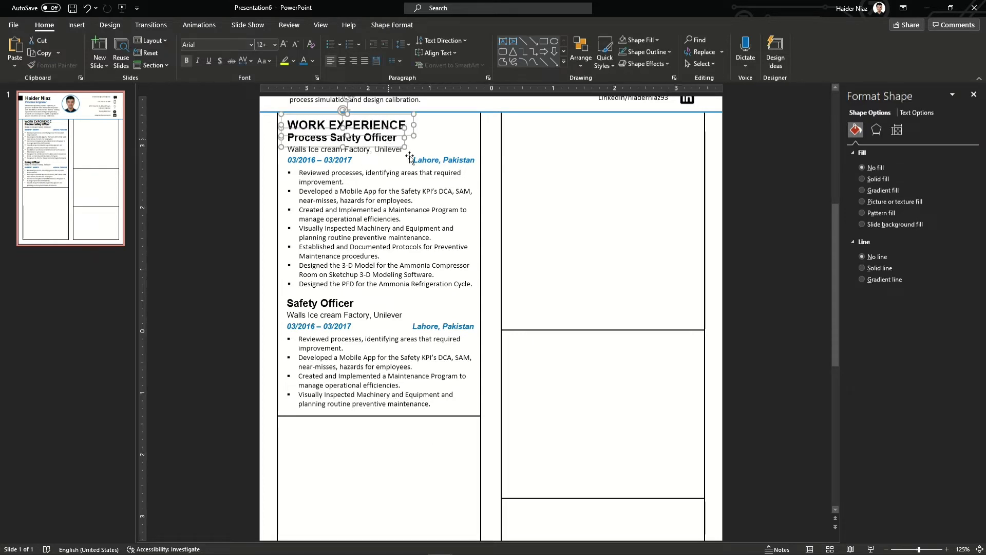
drag(398, 161, 391, 458)
triple_click(396, 432)
text(ed)
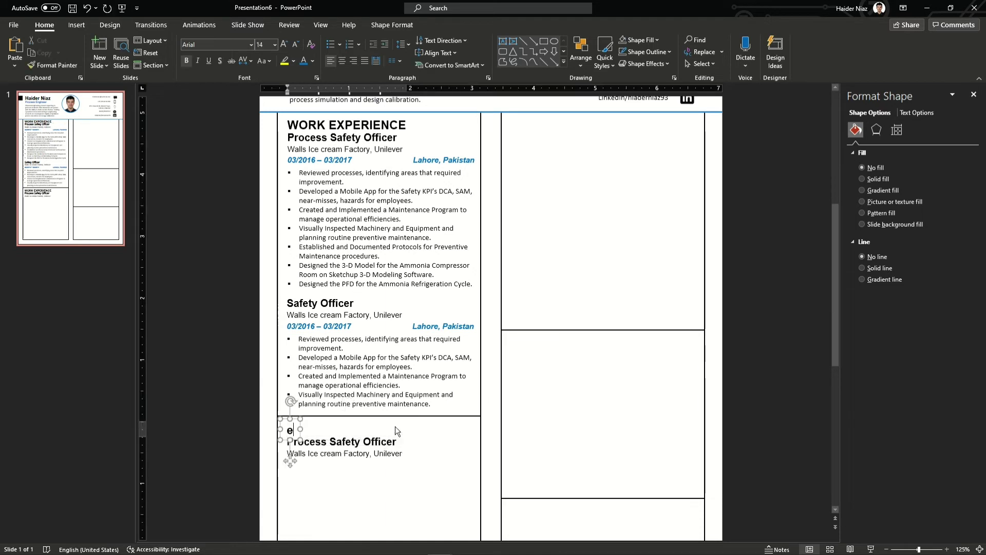
key(BackSpace)
key(BackSpace)
text(EDUCATION)
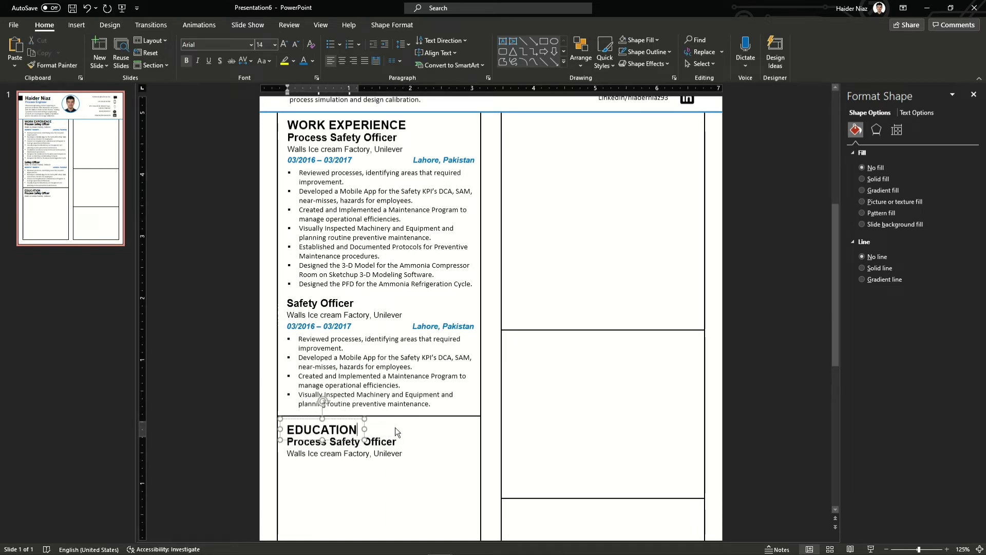
Replace the copied job title with 'MSc in Chemical Engineering'
triple_click(391, 443)
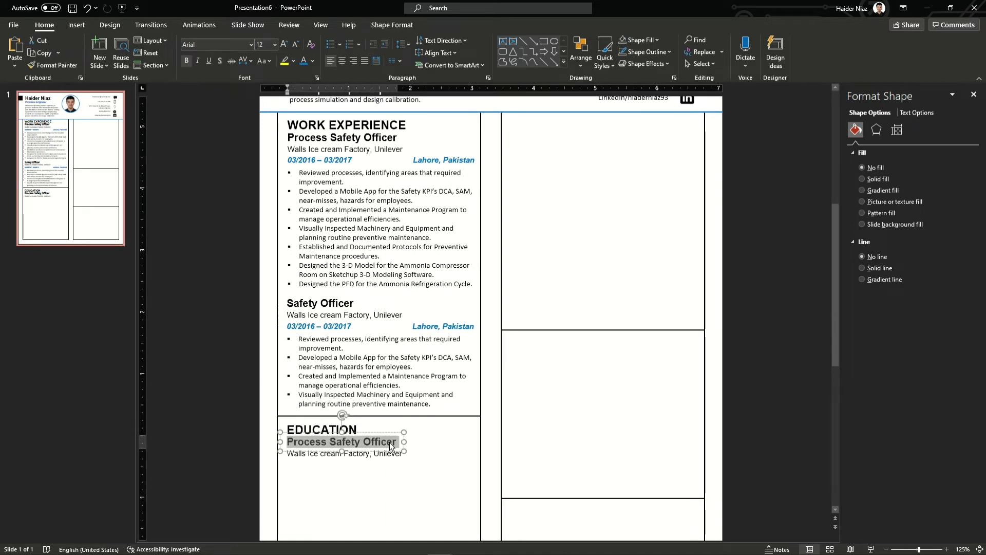
text(mSC)
key(BackSpace)
key(BackSpace)
key(BackSpace)
text(M)
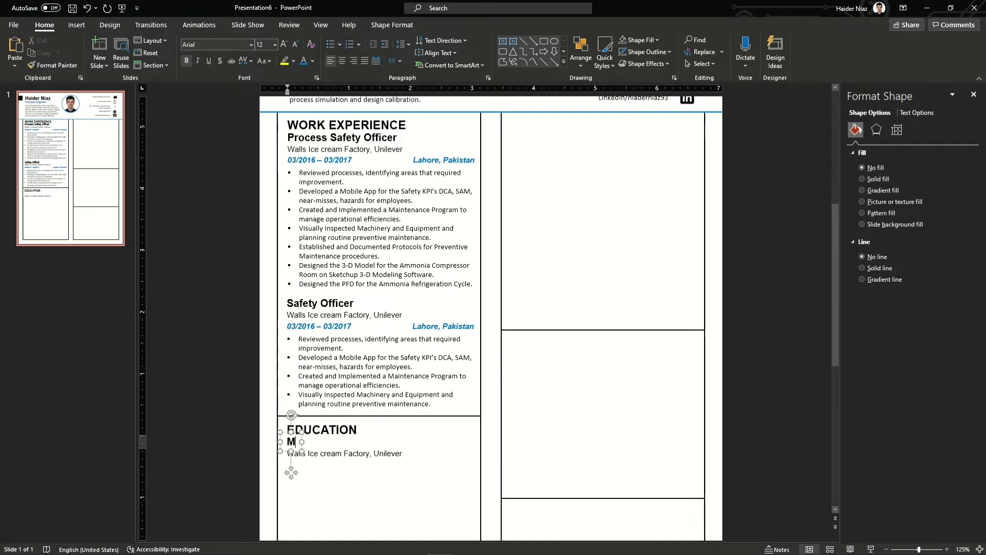
text(Sc in Chemical Engineering)
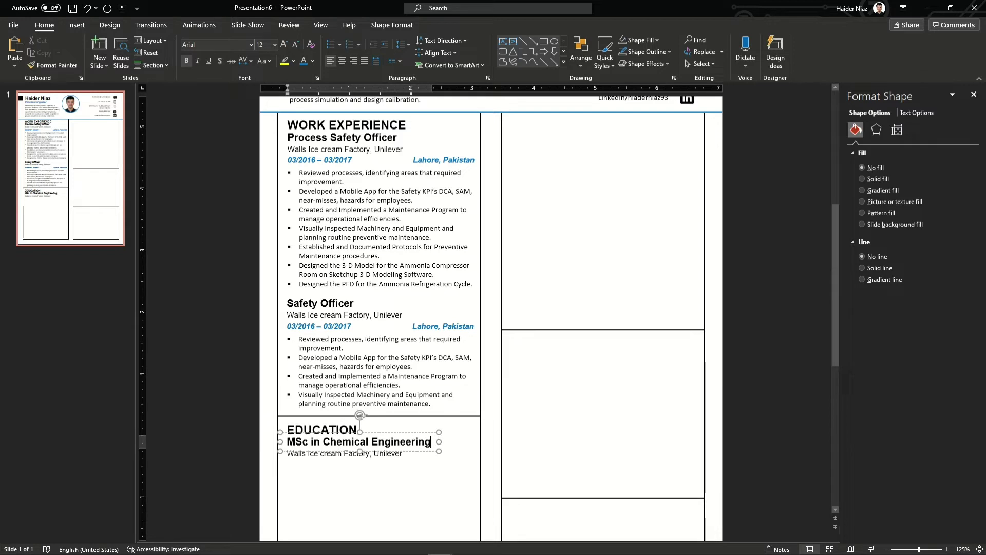
Replace the employer line with 'Pukyong National University, Busan, South Korea'
click(308, 453)
key(ctrl+a)
text(Pujyo)
key(BackSpace)
key(BackSpace)
key(BackSpace)
text(kyong National )
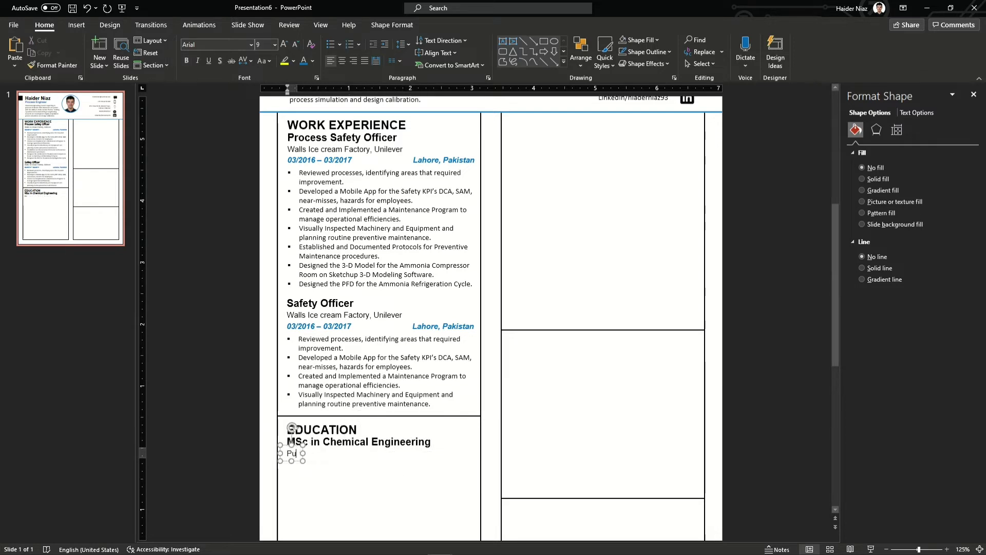
text(Univers)
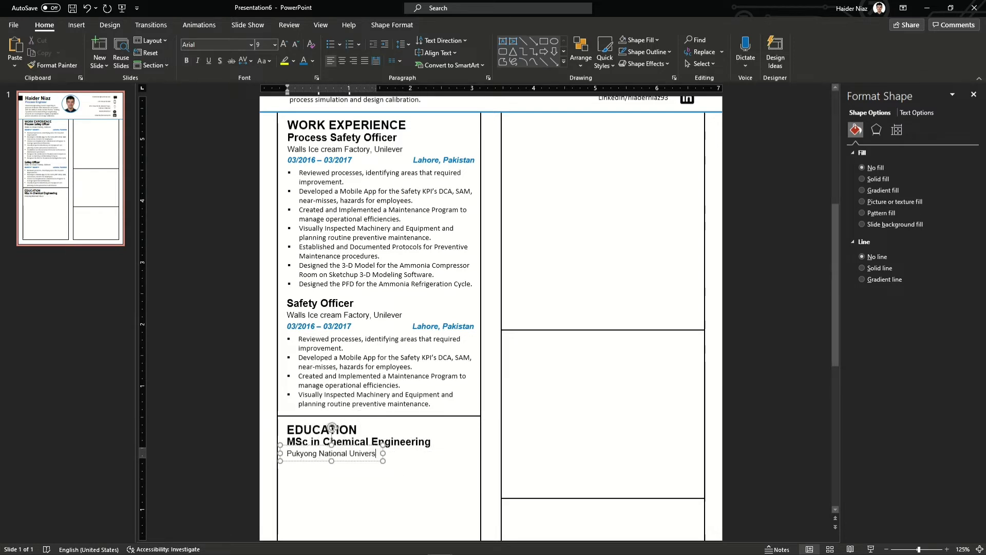
text(ity, Busan)
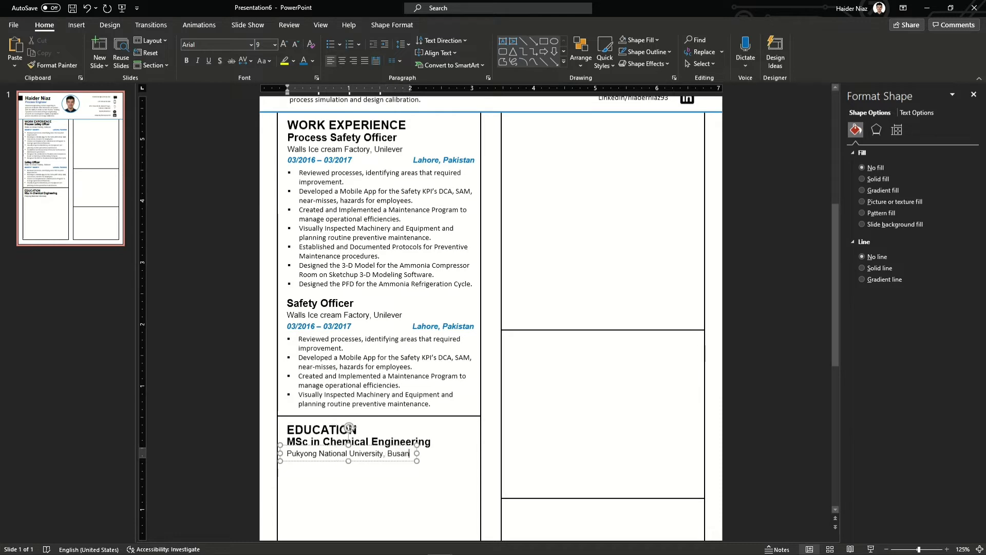
text(, Sotth Korea)
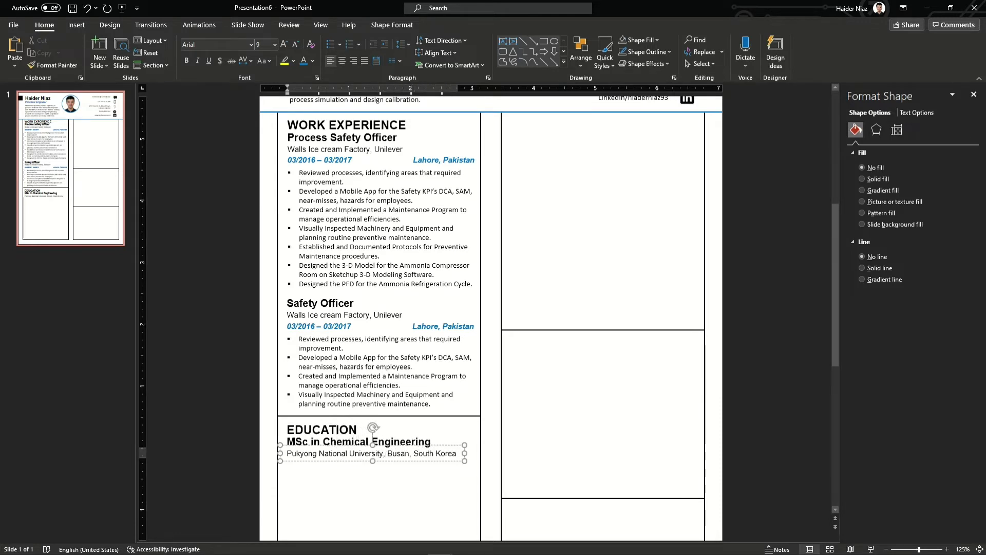
click(195, 412)
scroll(195, 411, down, 1)
scroll(195, 411, down, 2)
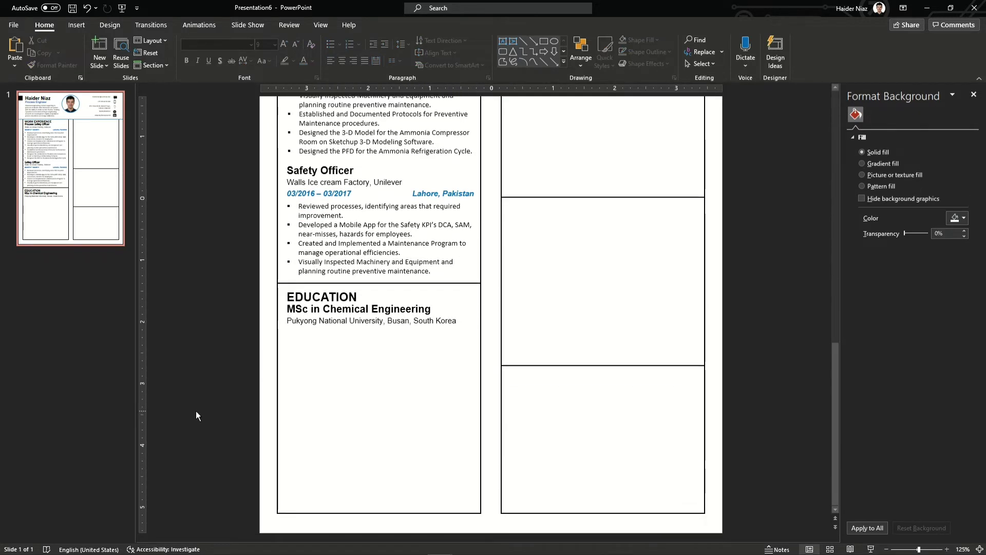
Duplicate the date box and align the copy under Pukyong National University for the MSc dates
click(347, 200)
key(ctrl+d)
drag(357, 213, 311, 334)
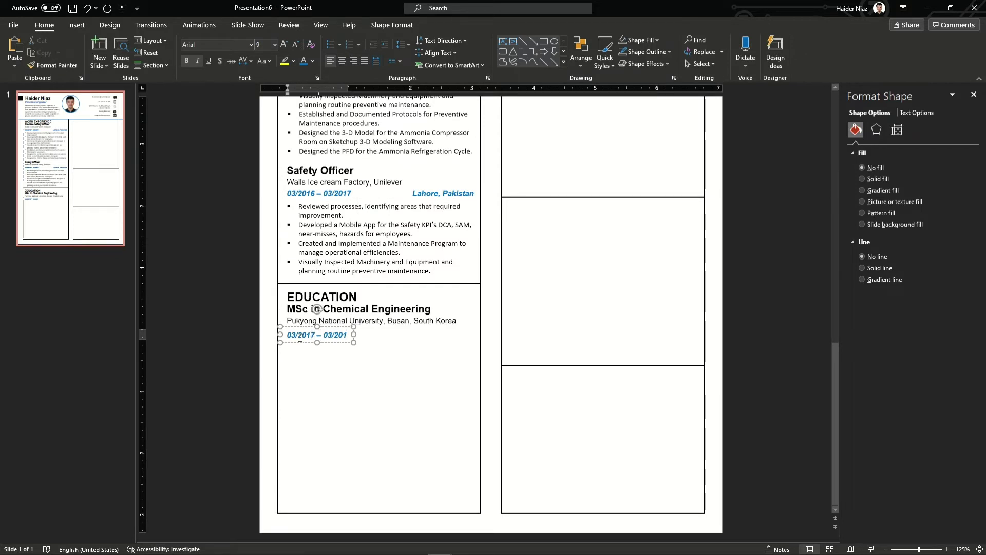
click(273, 337)
drag(341, 328, 337, 350)
Turn a copied date box into a black 'Research Project' label
triple_click(328, 342)
text(Resear)
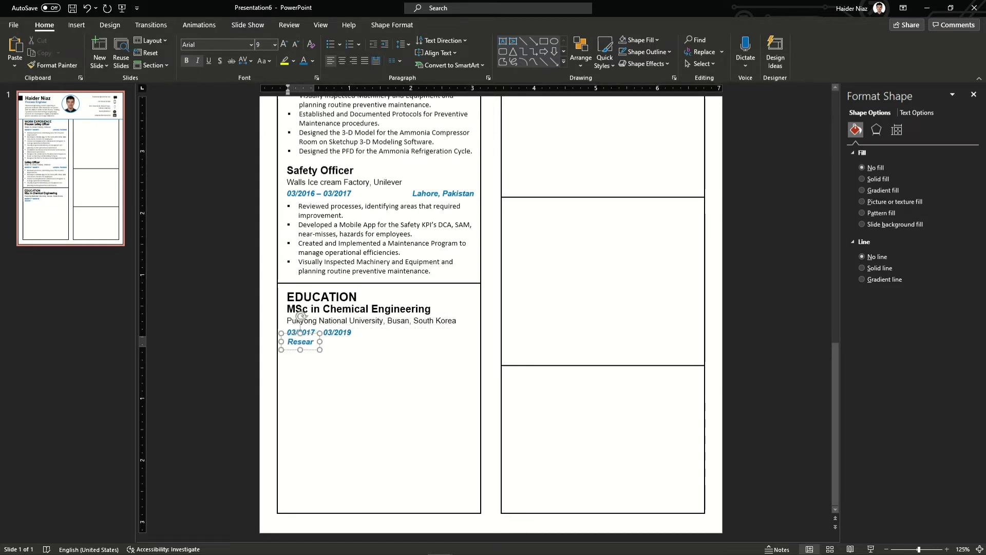
text(ch Project)
key(ctrl+a)
click(312, 61)
click(313, 87)
Copy the university line below and type 'Feasibility assessment of combined heat hydrogen and Power Production system,'
click(418, 329)
drag(420, 329, 423, 361)
click(356, 354)
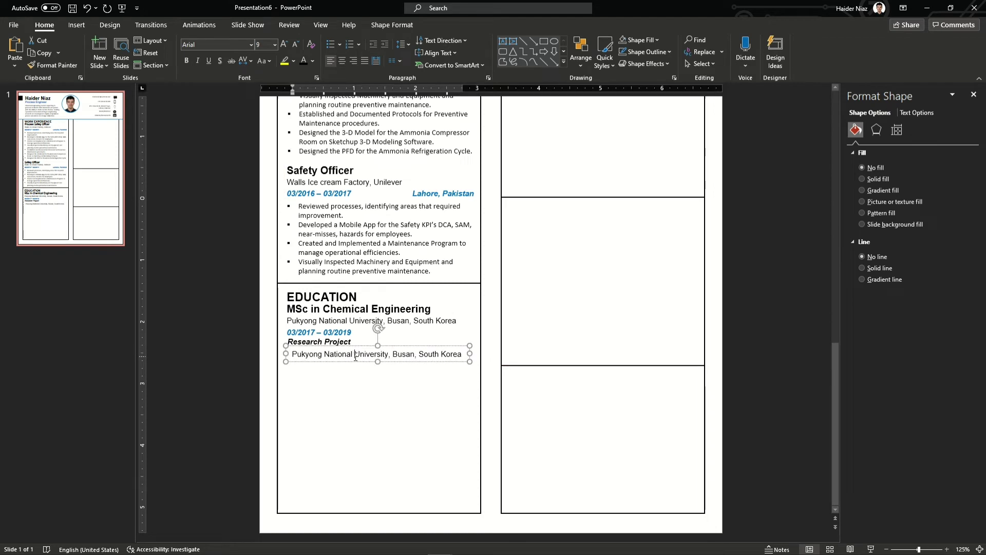
key(ctrl+a)
text(Feasibility assessment of combined heat hydrogen and Por)
key(BackSpace)
text(wer Production syst)
text(em,)
Resize and left-align the description, append '(CHHP)', and place a Lahore, Pakistan copy beside the dates
drag(582, 354, 471, 368)
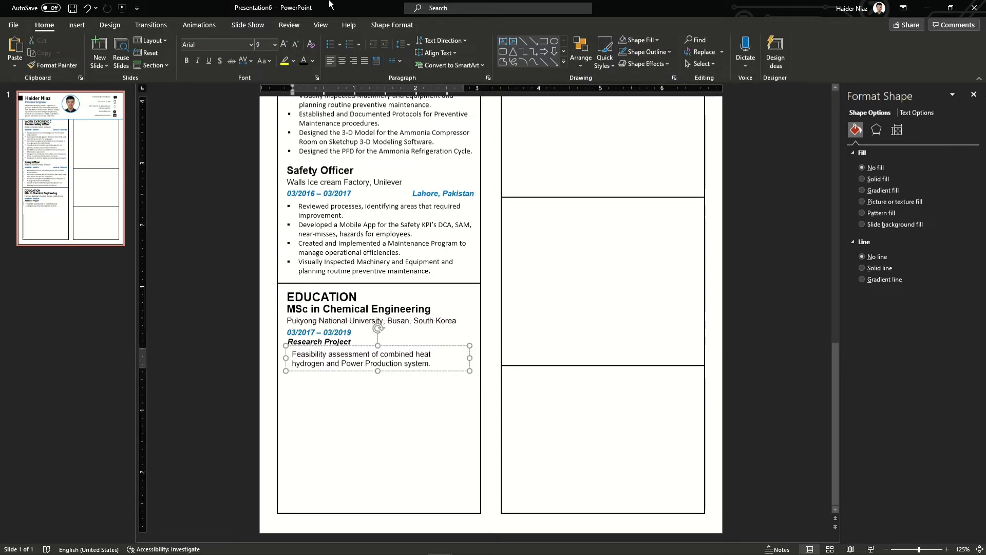
click(364, 62)
click(331, 61)
drag(470, 357, 478, 358)
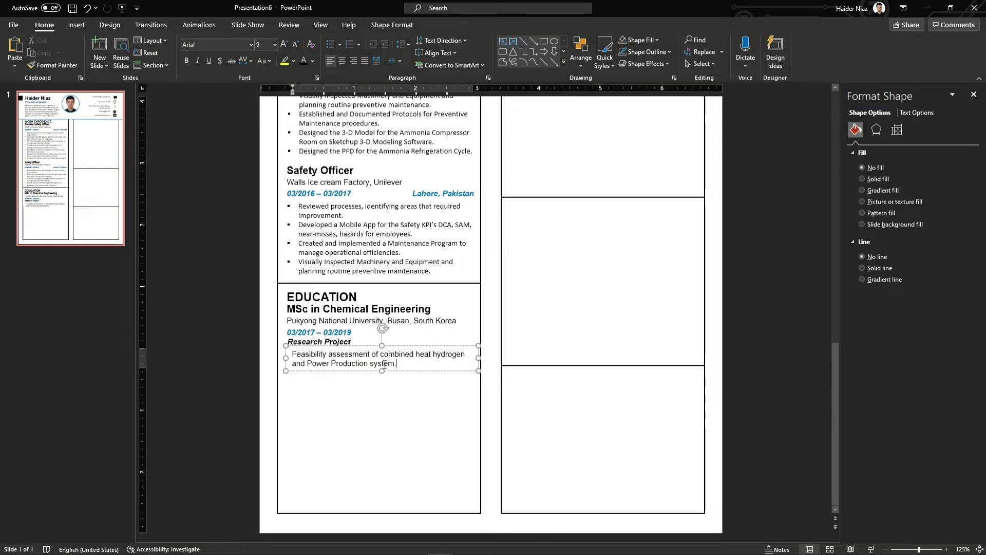
text((CHHP) p)
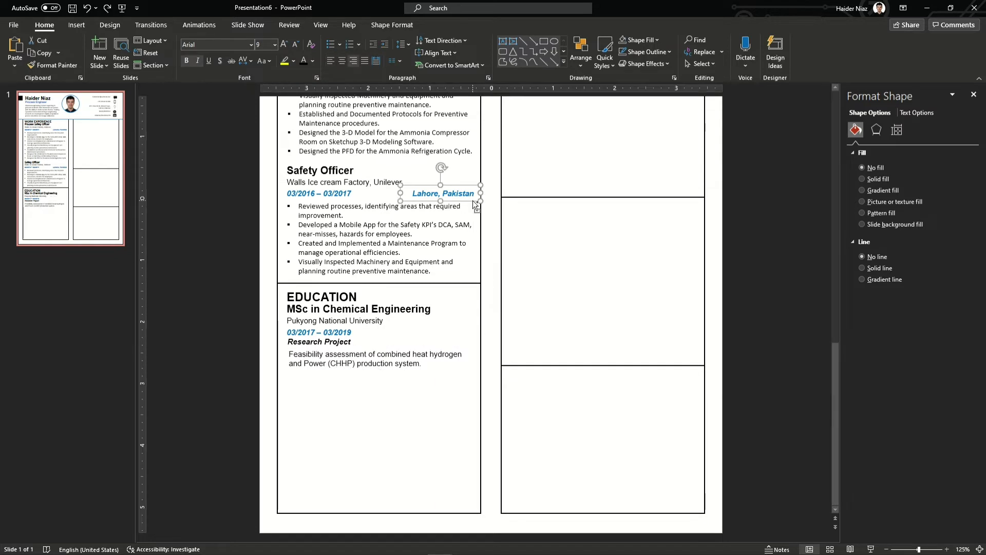
drag(478, 277, 462, 343)
Change the copied location to 'Busan, South Korea' and widen it onto one line
triple_click(457, 332)
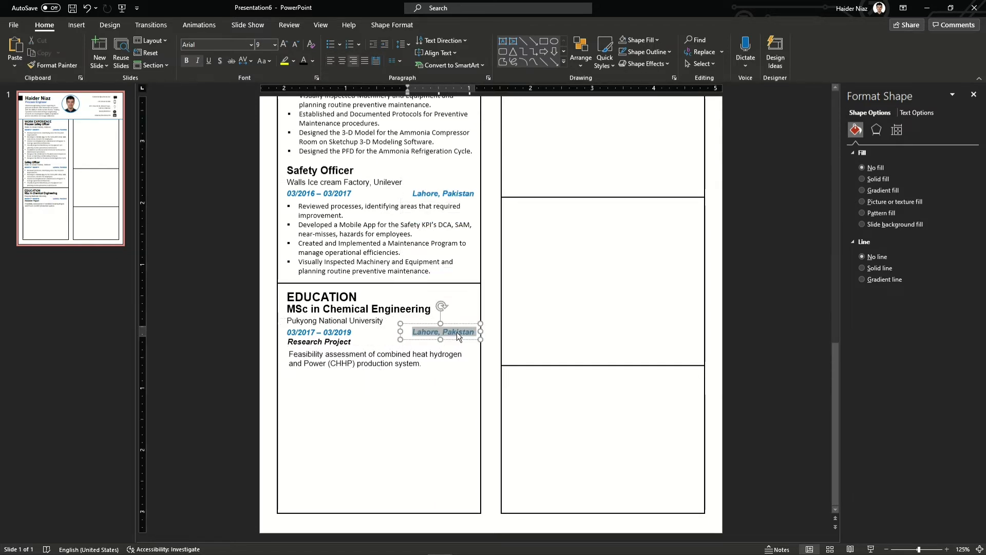
text(Busan, S)
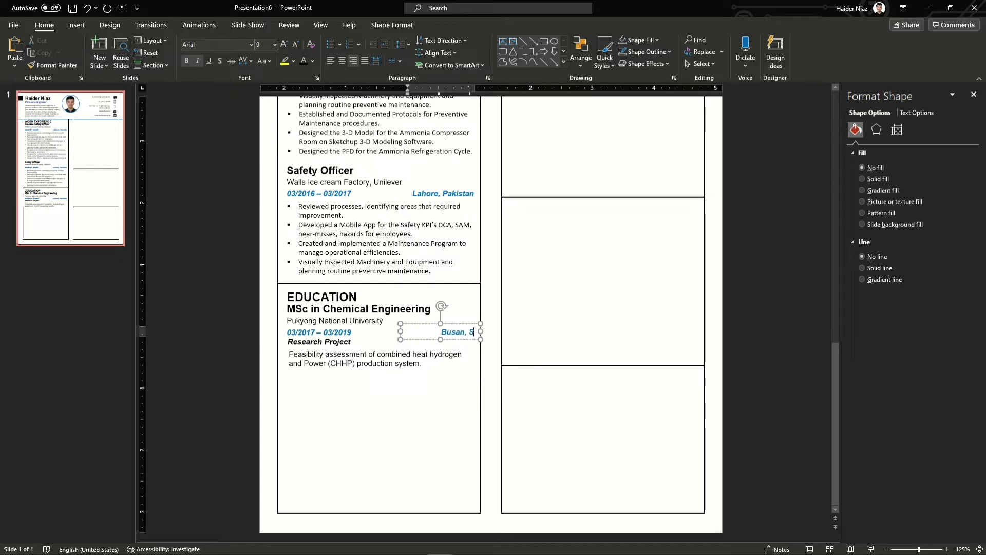
text(outh Korea)
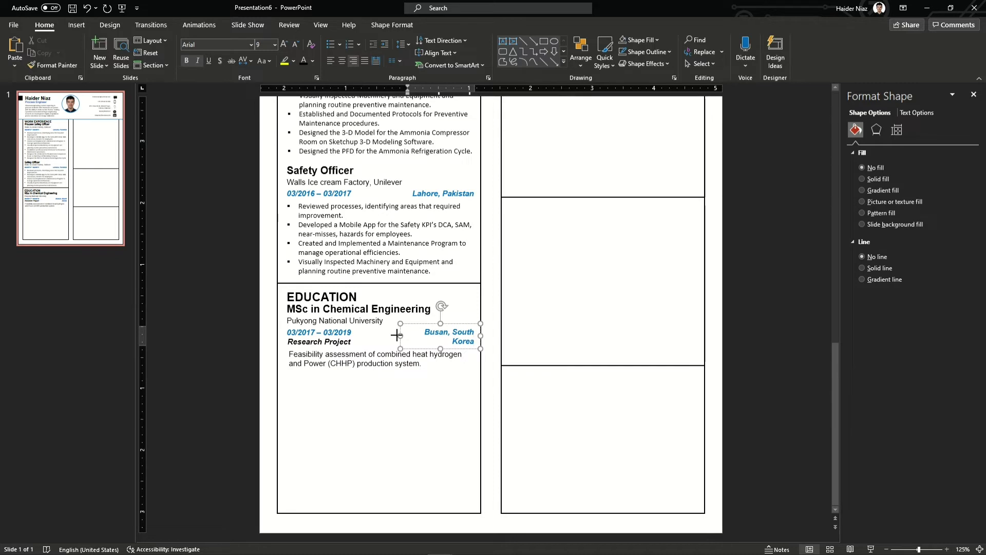
drag(400, 335, 387, 334)
click(301, 375)
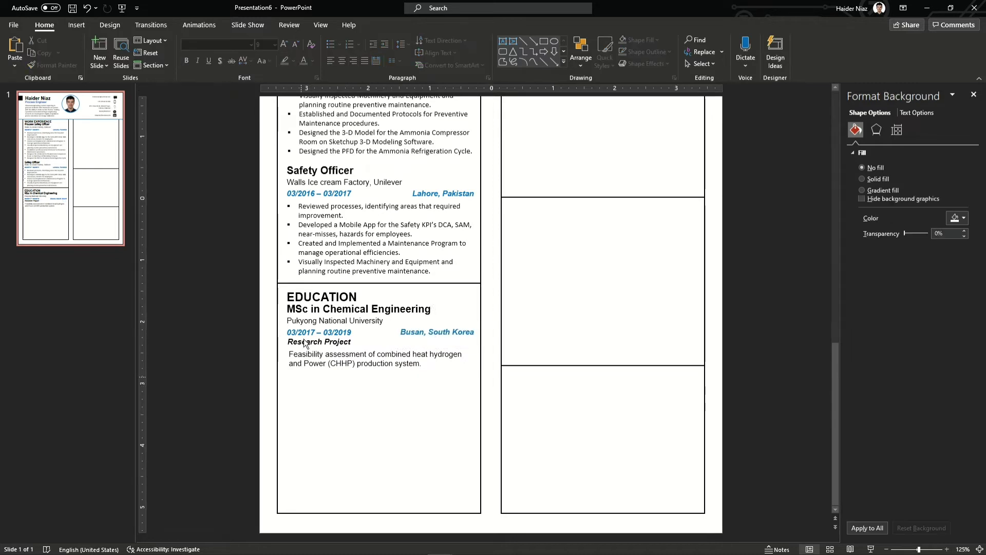
Select the Research Project text box, then the small black square in the header
click(312, 351)
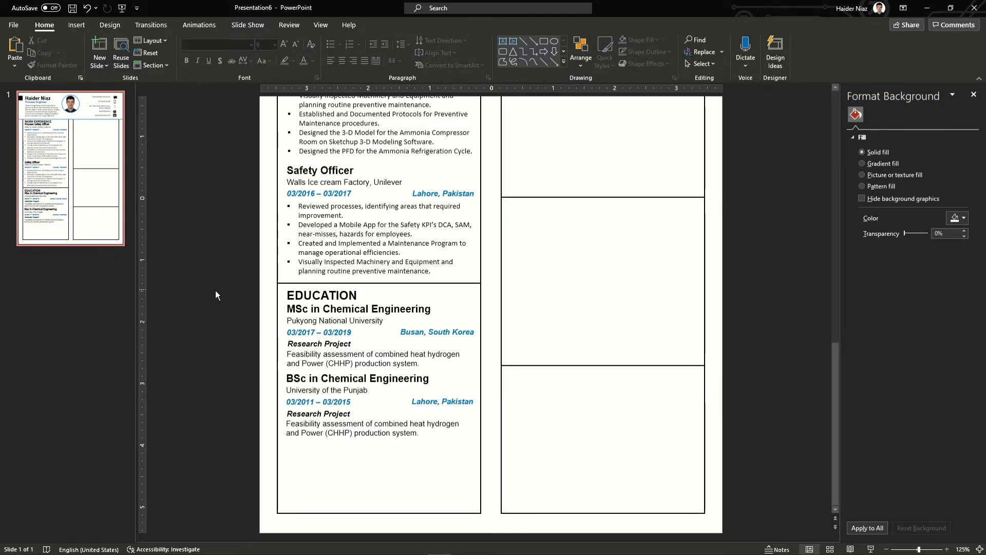
scroll(216, 292, up, 5)
ctrl+scroll(264, 211, down, 3)
click(316, 120)
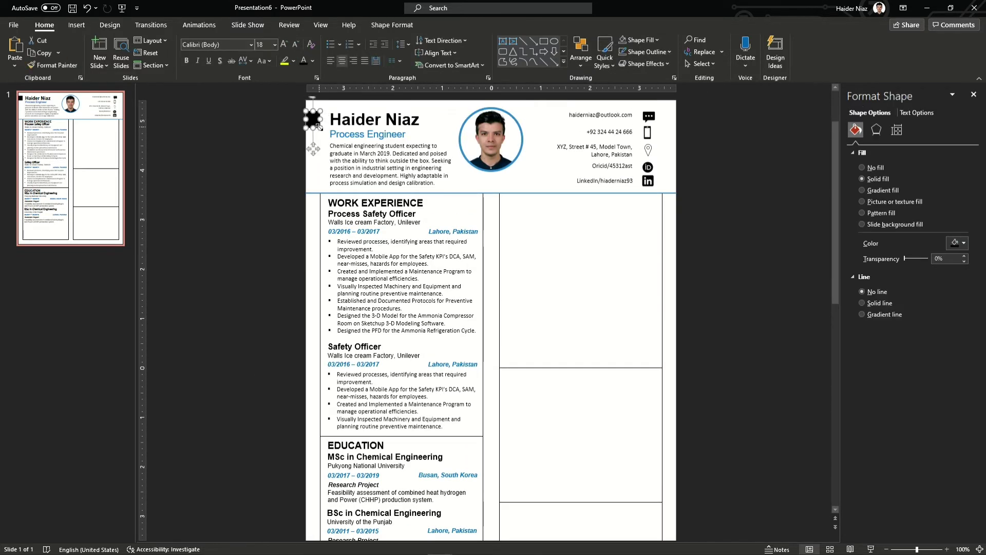
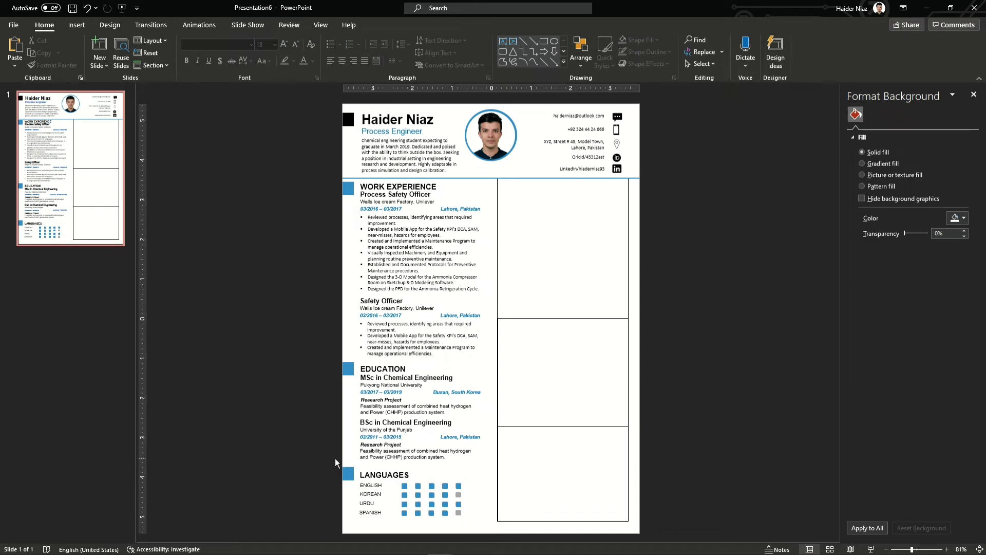
Copy the WORK EXPERIENCE heading into the right column and retitle the copy SKILLS
click(437, 186)
drag(437, 186, 583, 190)
triple_click(563, 192)
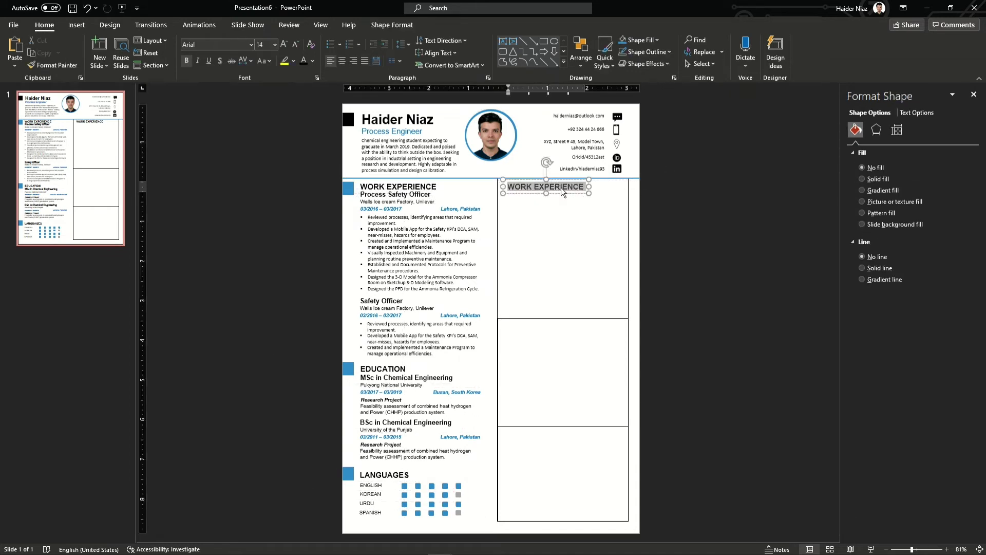
text(SKILLS)
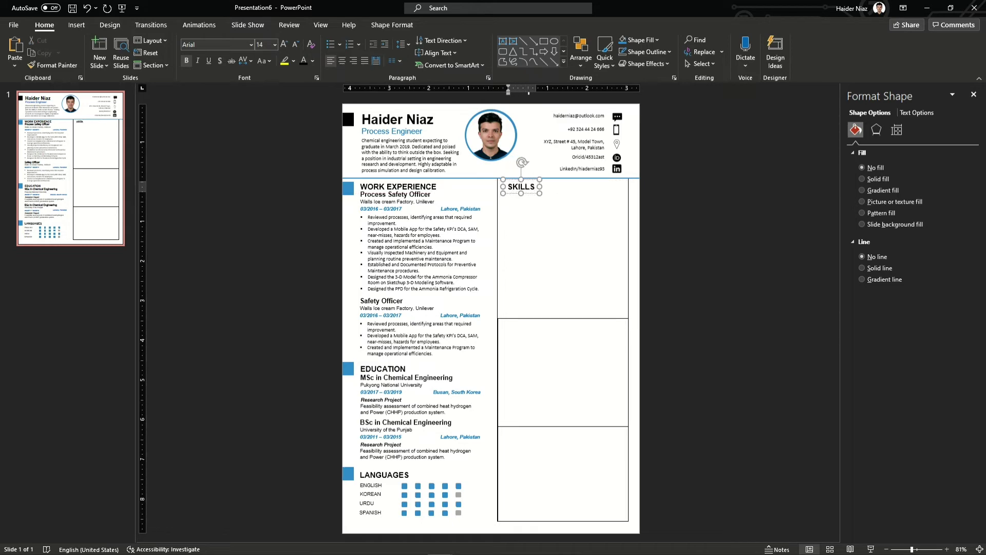
click(676, 204)
ctrl+scroll(676, 204, up, 7)
click(552, 260)
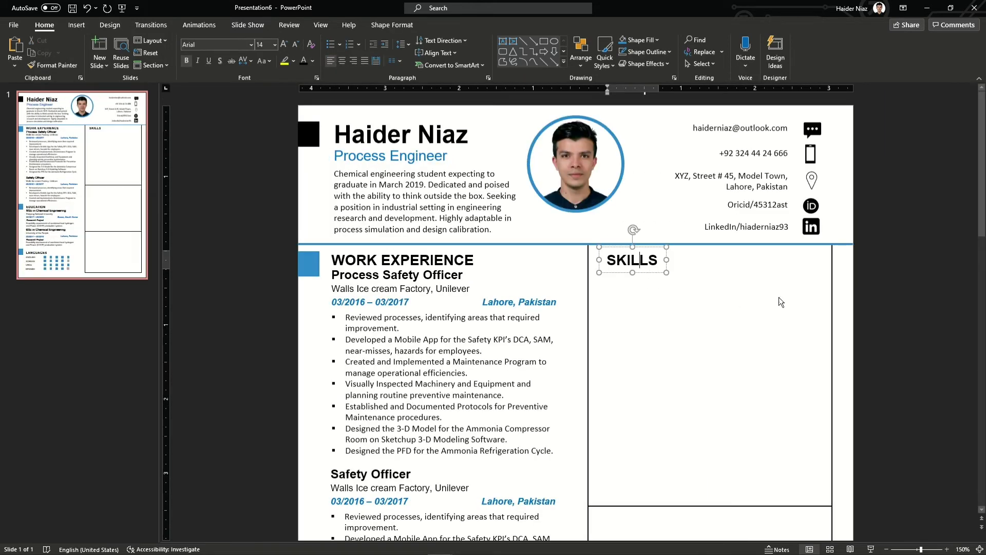
Insert a one-row, five-column table and fit it beside the SKILLS heading
click(76, 25)
click(187, 50)
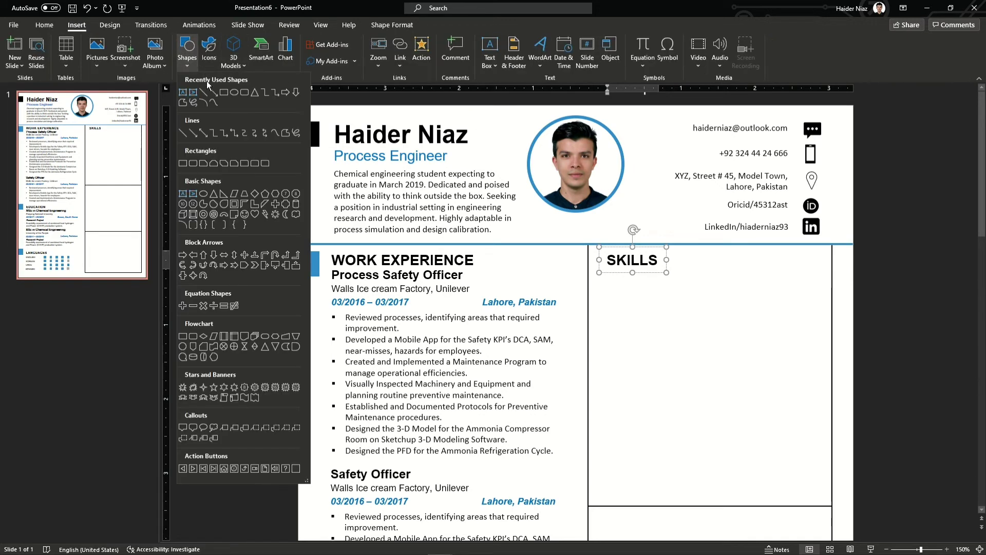
click(68, 68)
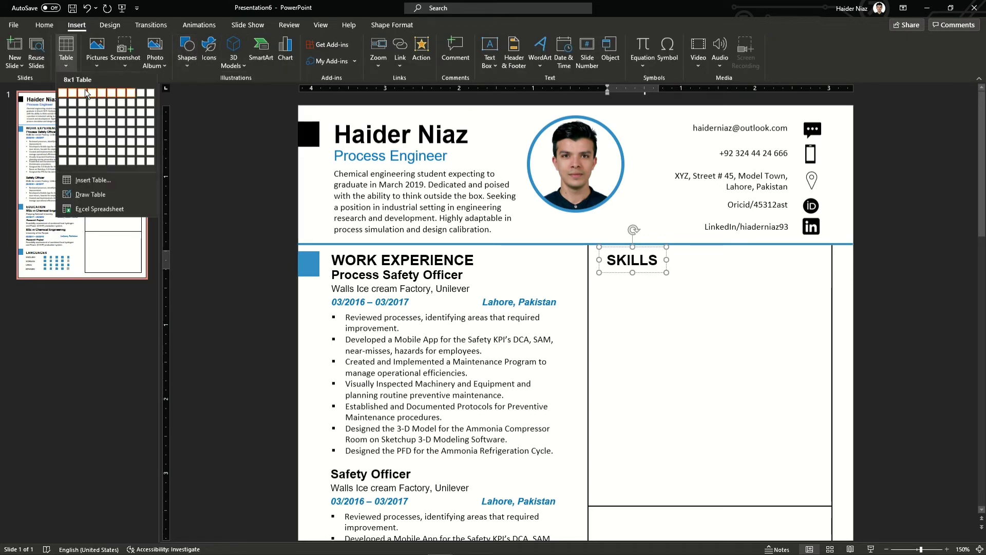
click(105, 94)
drag(680, 413, 750, 280)
drag(459, 265, 667, 265)
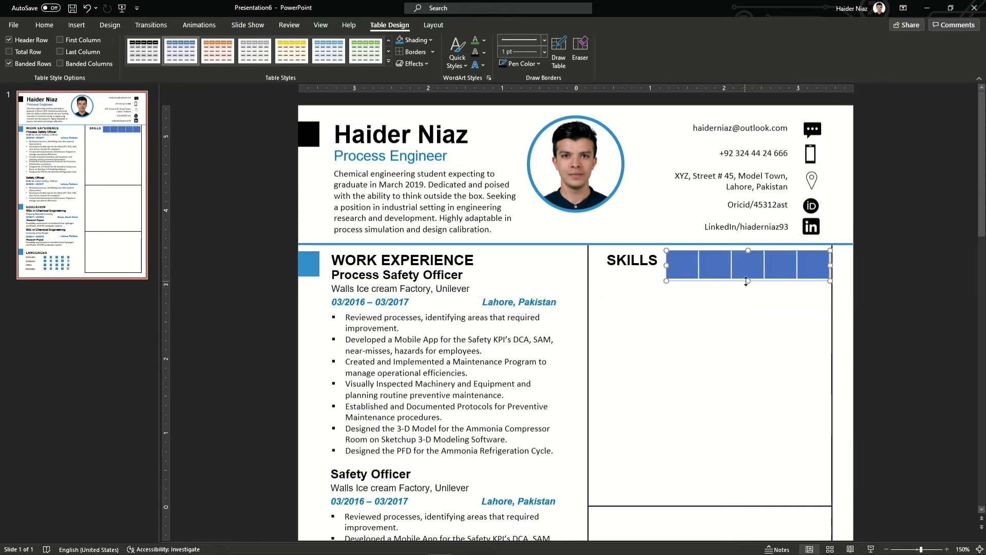
drag(748, 265, 748, 261)
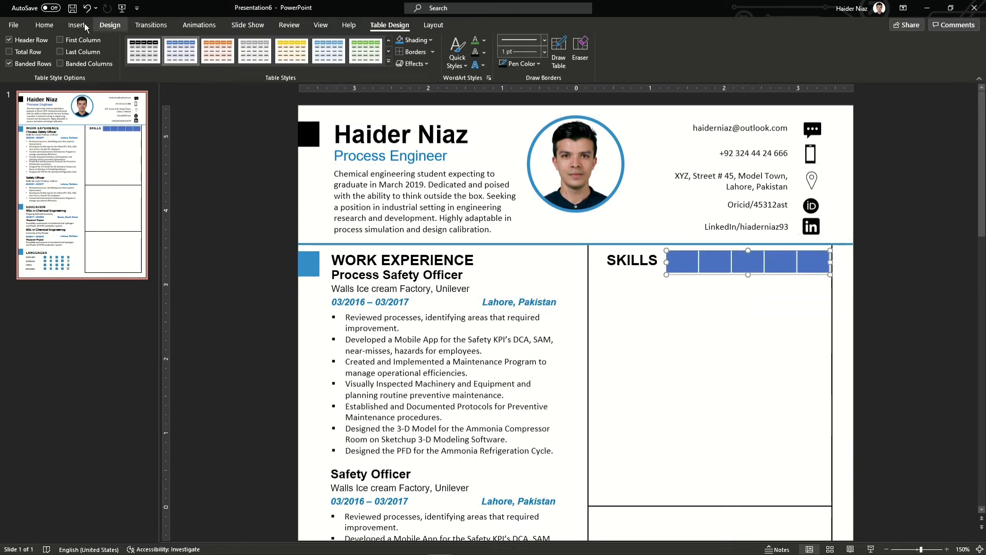
Shrink the table's font size to 6 to thin it, keeping it level with SKILLS
click(44, 24)
click(296, 44)
click(296, 44)
click(296, 44)
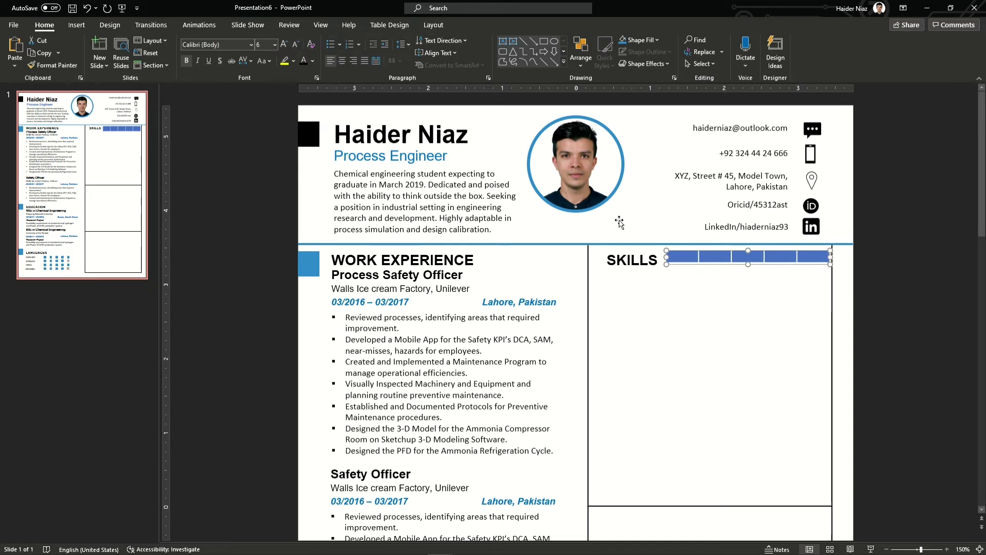
drag(779, 264, 823, 261)
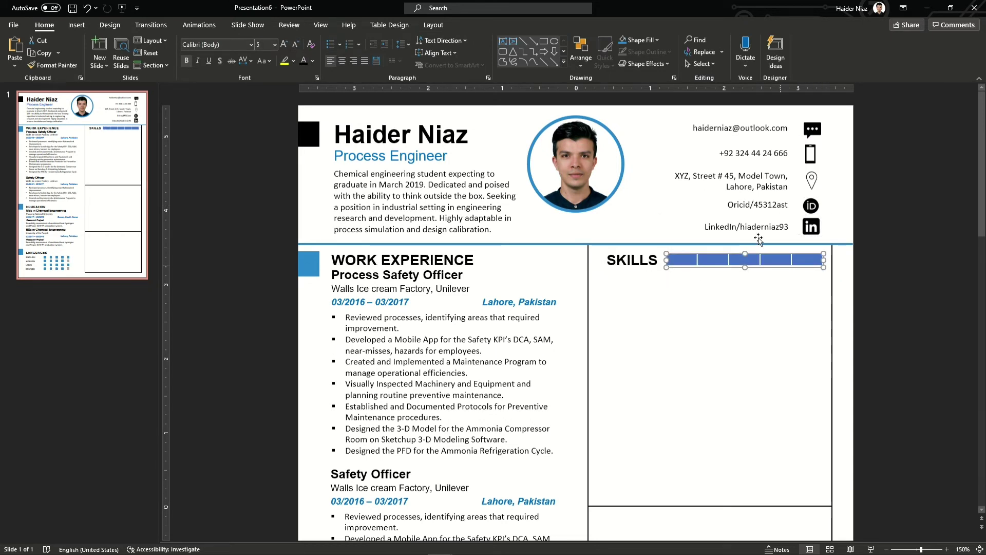
Set the table shading to No Fill and add inside vertical borders
click(427, 27)
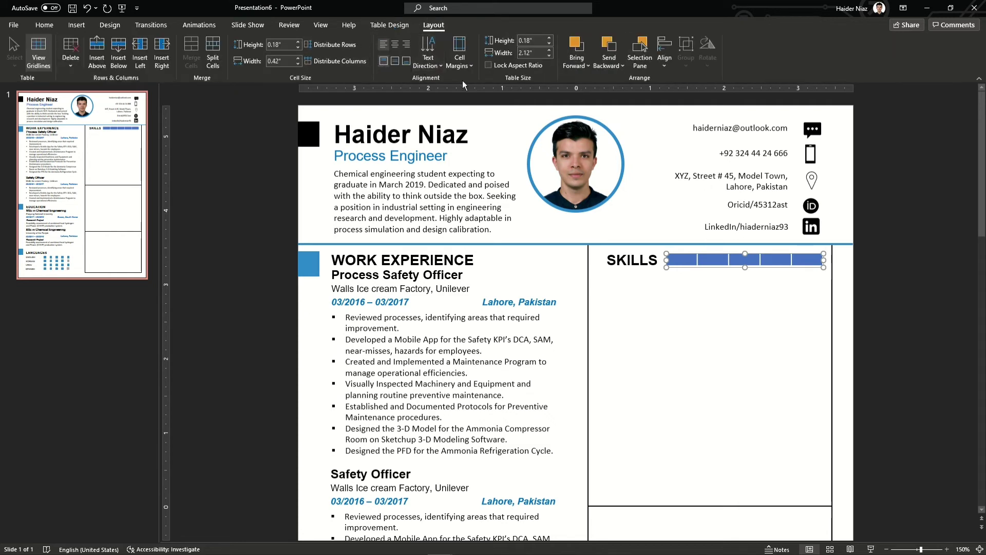
click(393, 25)
click(430, 40)
click(407, 183)
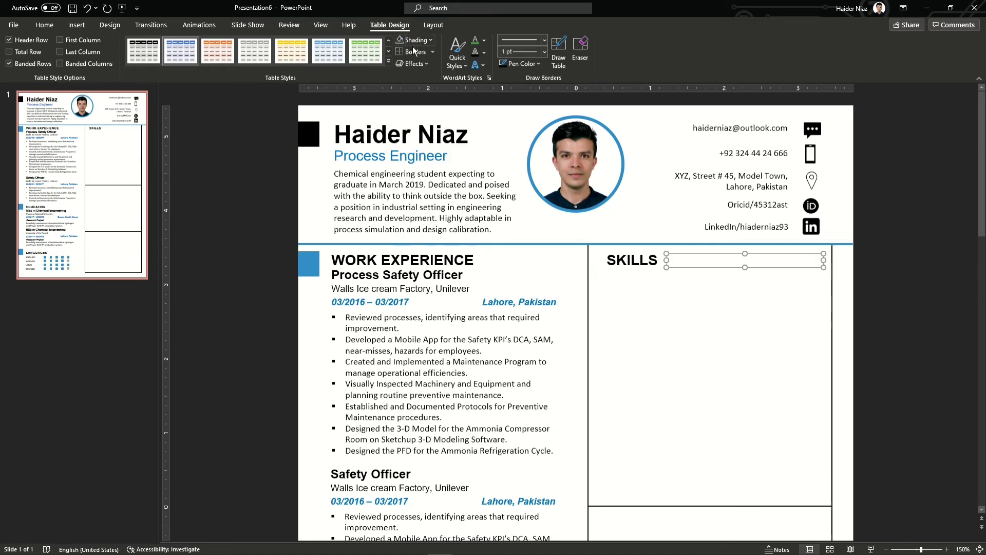
click(413, 52)
click(431, 201)
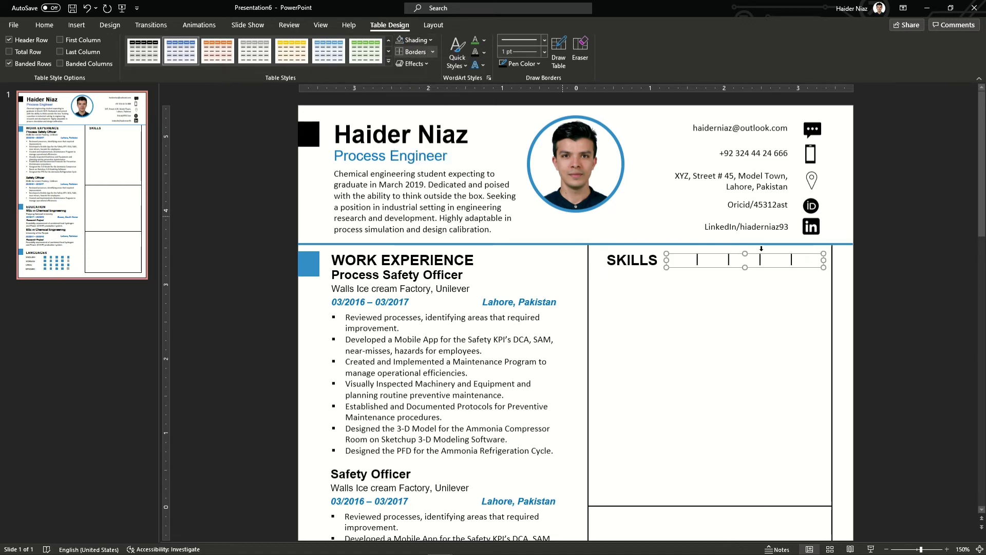
click(815, 261)
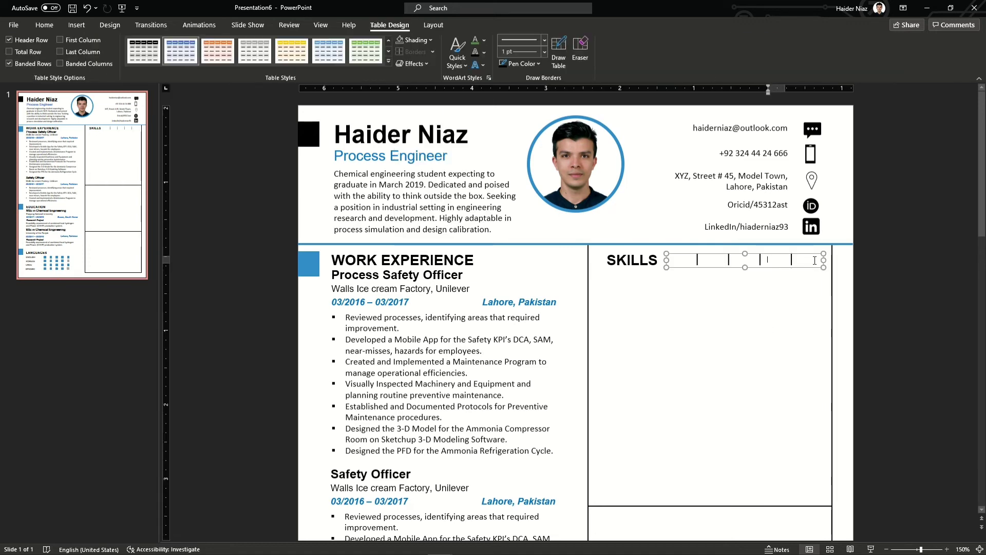
click(432, 52)
click(461, 125)
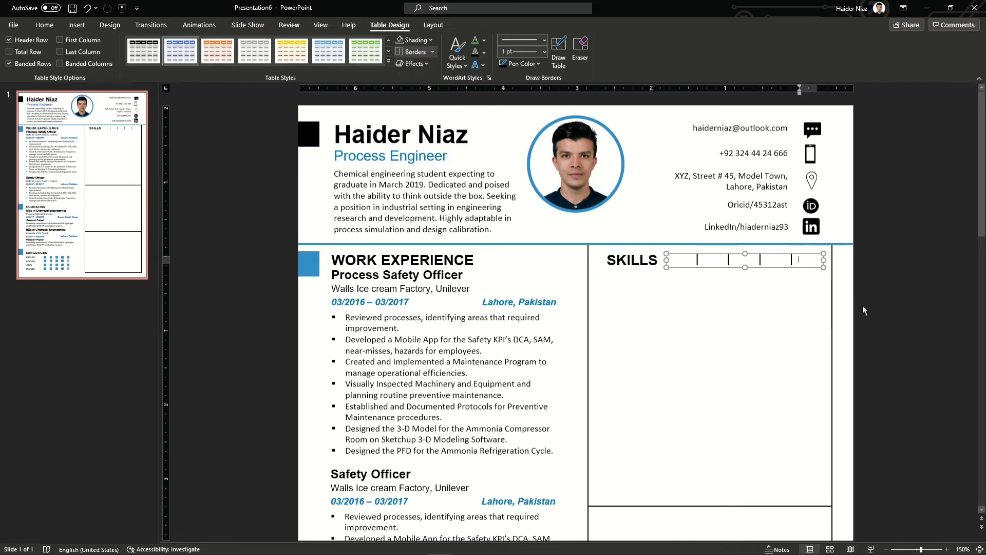
click(861, 305)
Redraw the table's three inner dividers with the recent blue border colour
click(811, 260)
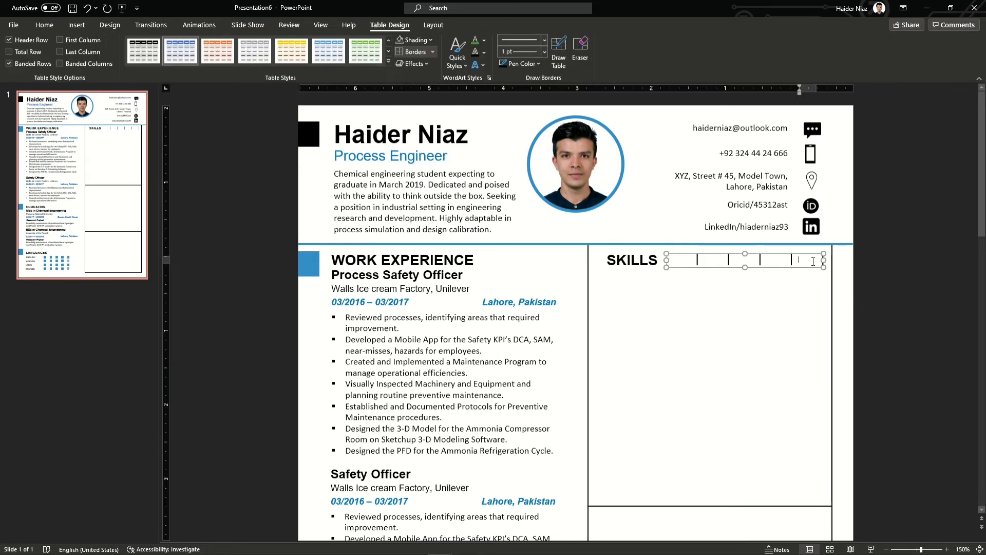
click(681, 264)
key(Left)
key(Left)
key(Left)
key(Left)
key(Left)
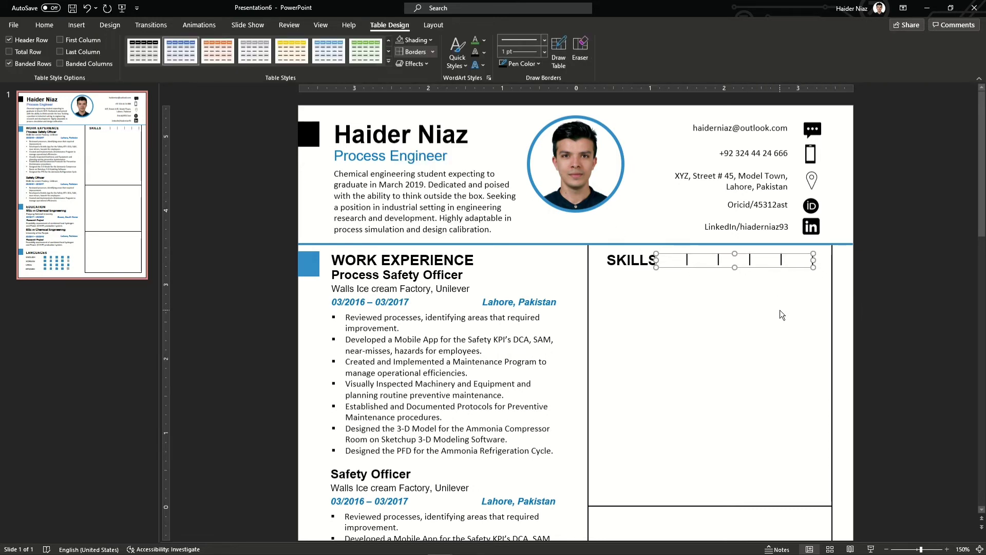
key(Right)
key(Right)
key(Right)
key(Right)
key(Right)
key(Right)
click(539, 63)
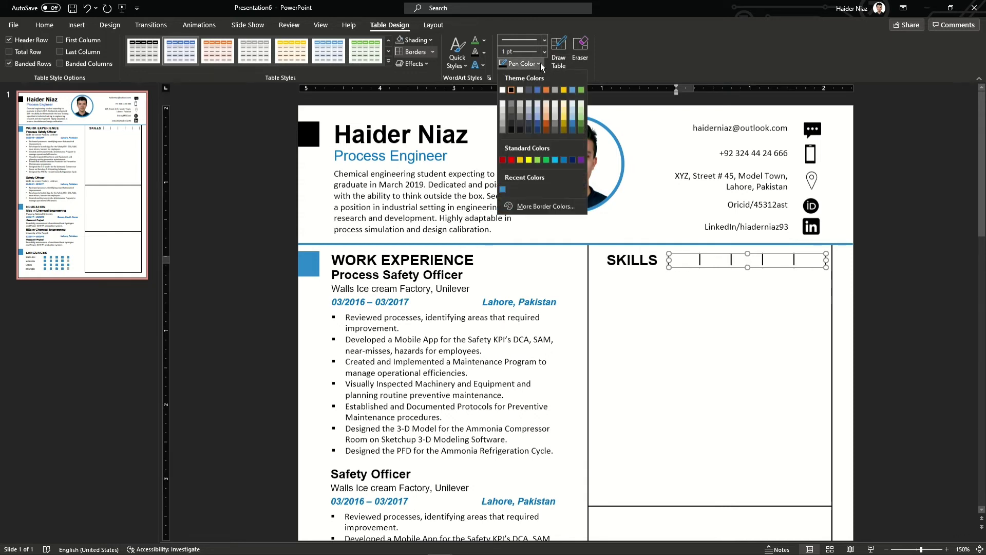
click(502, 188)
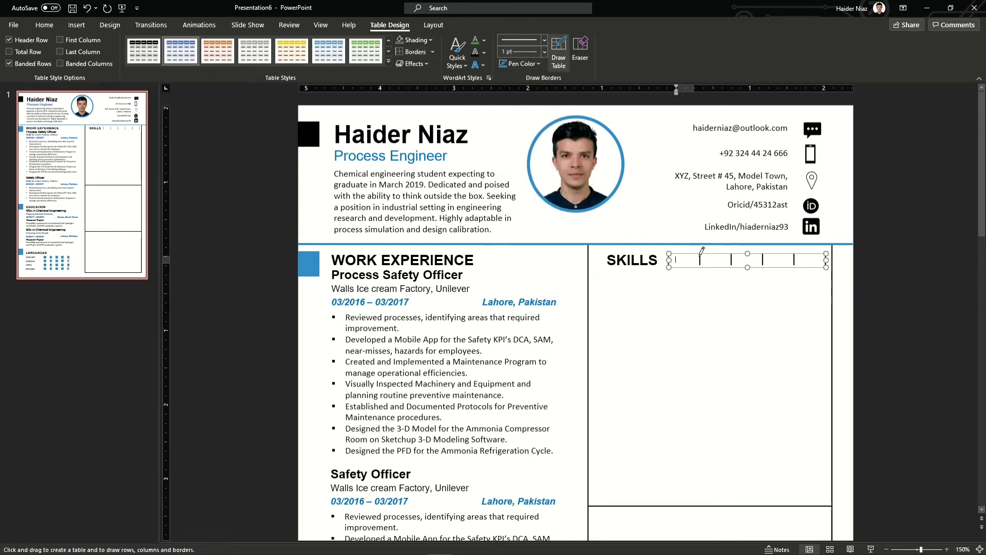
click(732, 259)
click(763, 259)
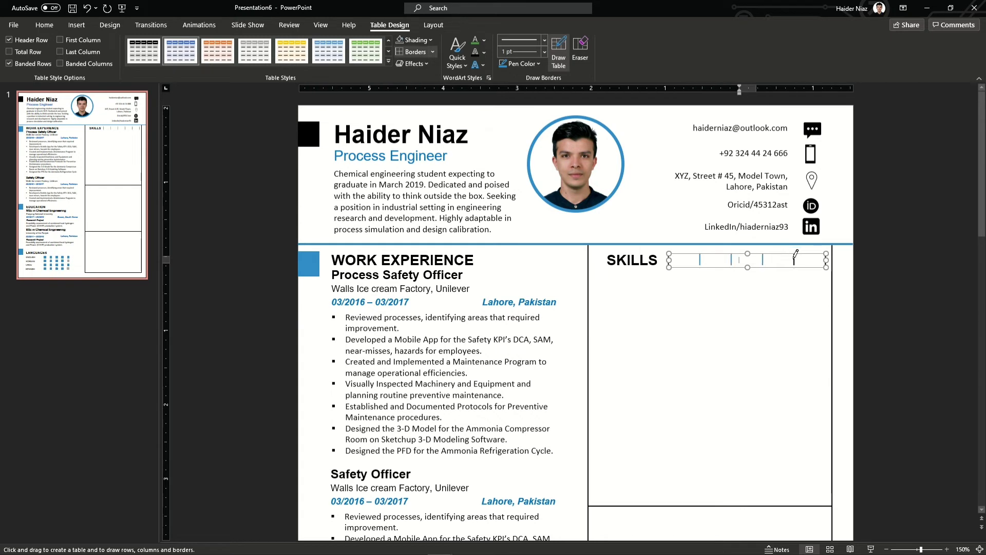
click(795, 258)
click(828, 252)
key(Escape)
Review the finished tick-mark scale table, leaving its border colour unchanged
click(817, 259)
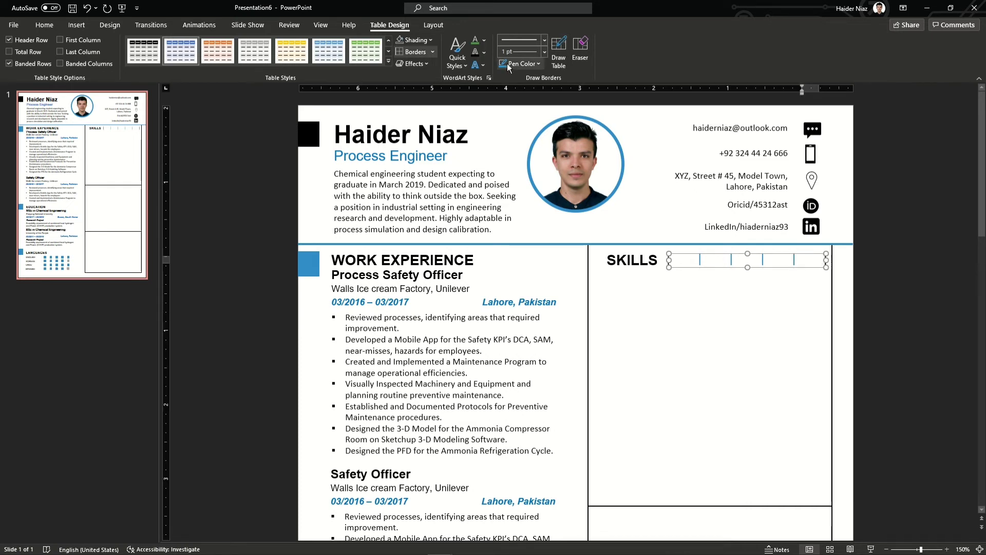
click(537, 64)
key(Escape)
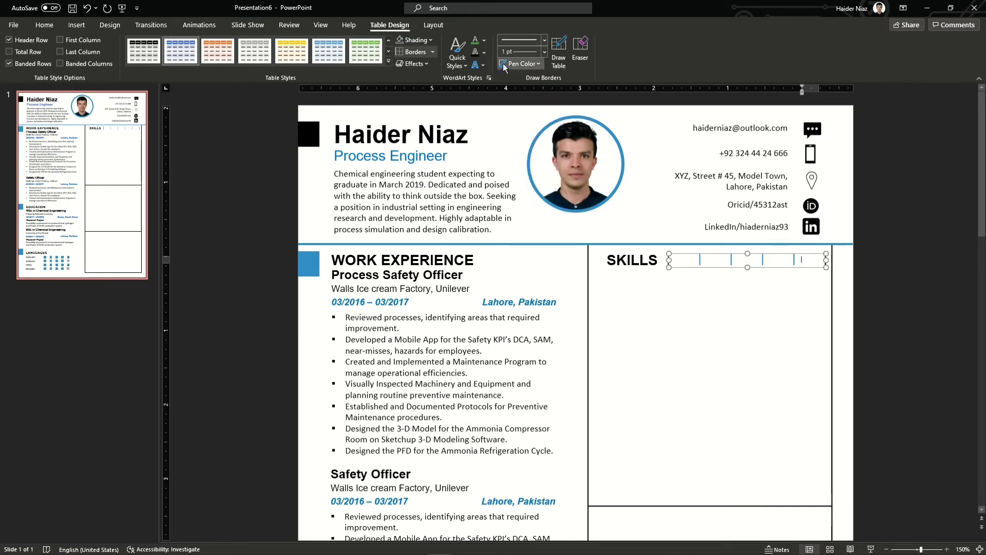
click(851, 282)
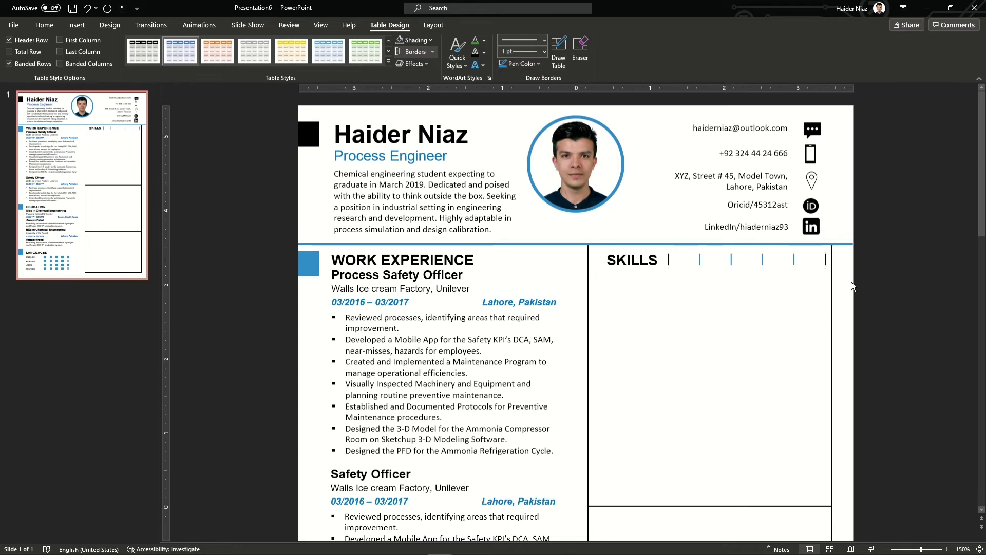
click(798, 297)
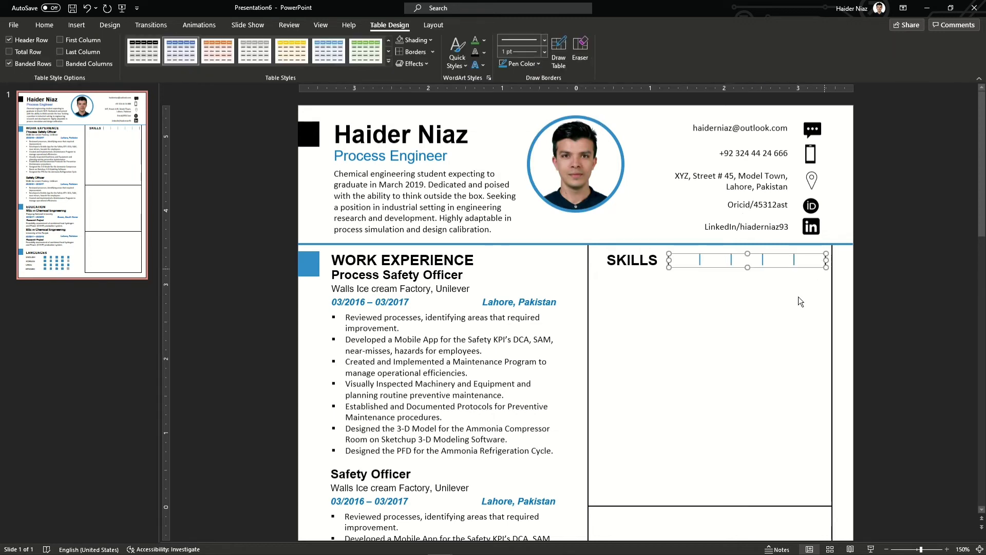
click(448, 97)
click(740, 260)
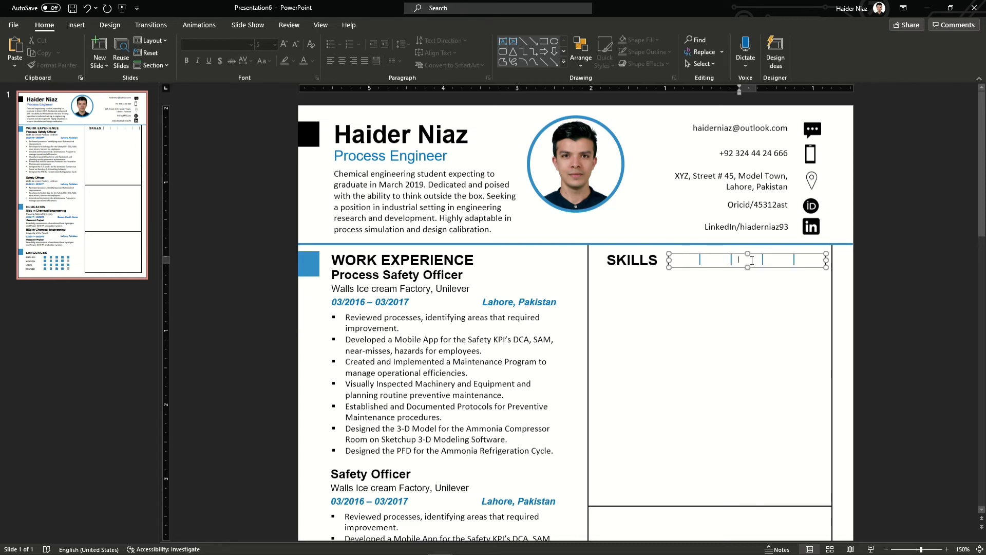
ctrl+scroll(870, 281, up, 5)
Copy the Walls Ice cream Factory line into the SKILLS column and retype it ASPEN PLUS
ctrl+scroll(870, 279, down, 3)
click(339, 187)
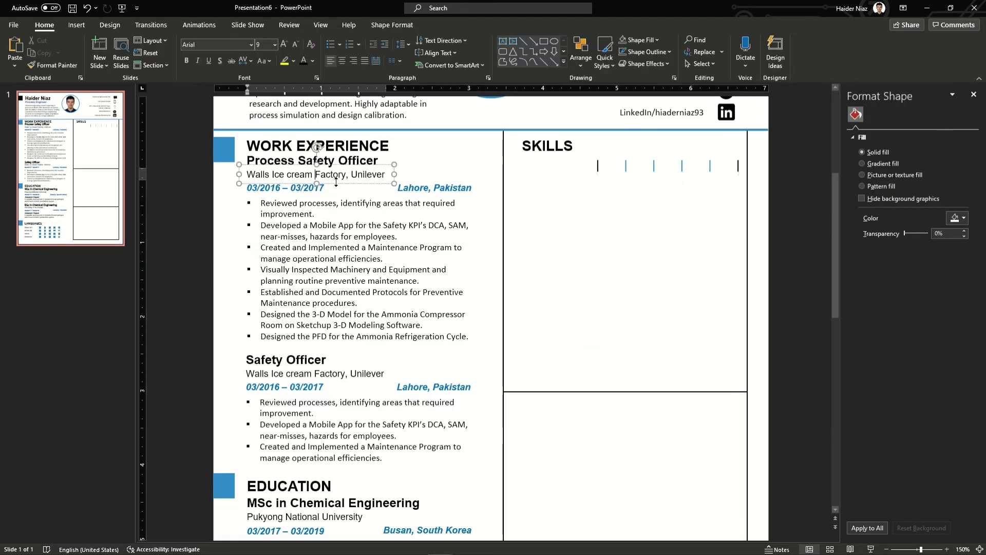
drag(339, 187, 610, 187)
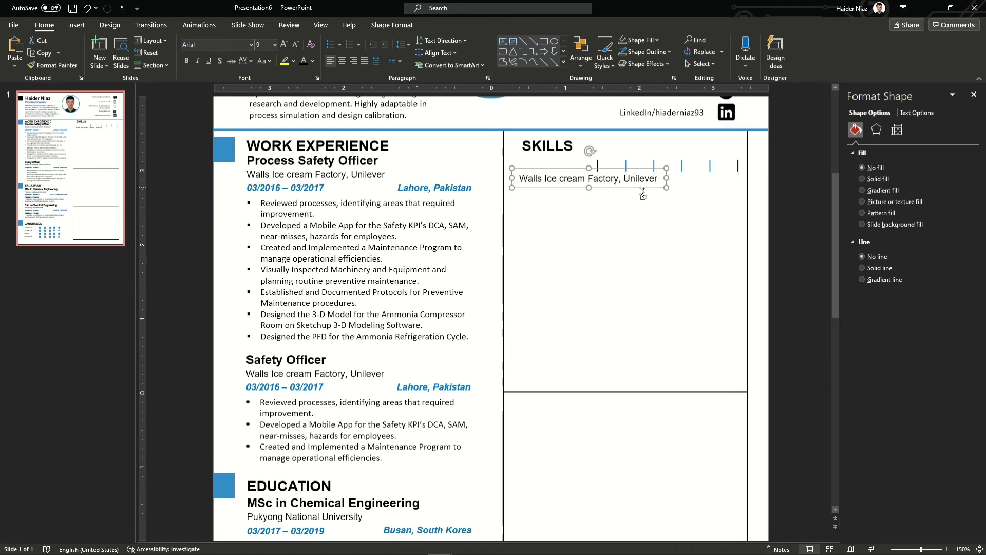
click(577, 170)
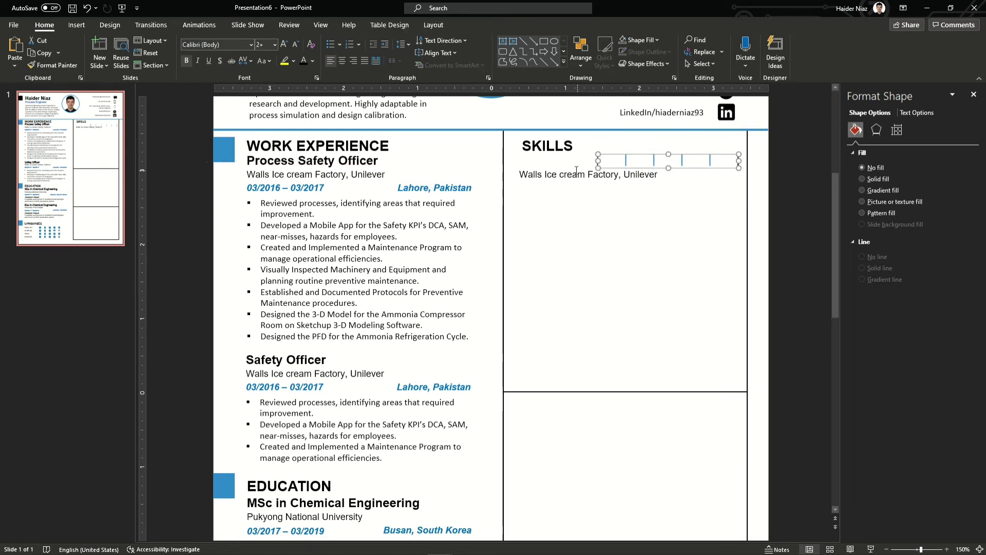
triple_click(583, 176)
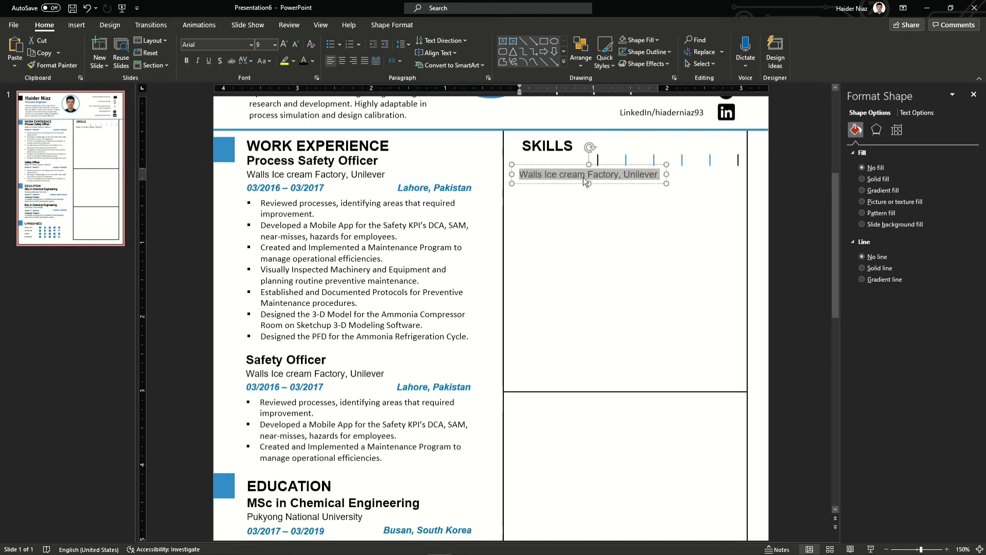
text(ASPEN PLUS)
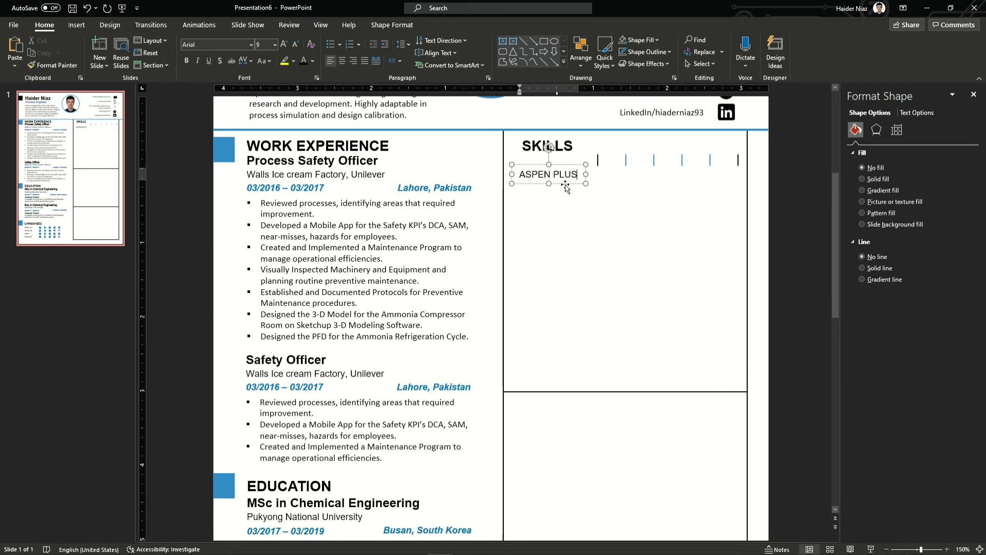
Duplicate the skill label below as gPROMS and copy it into the next row
click(661, 158)
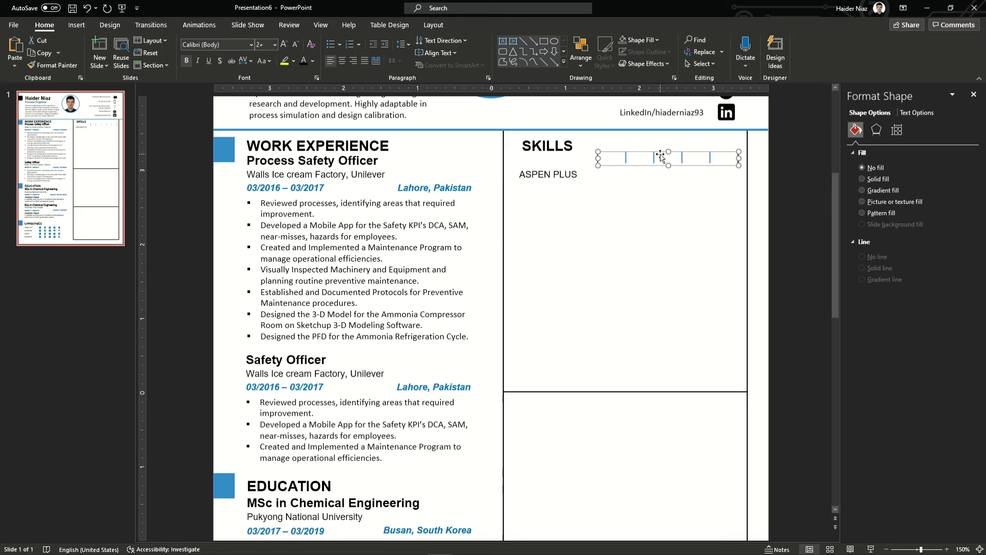
drag(560, 176, 567, 205)
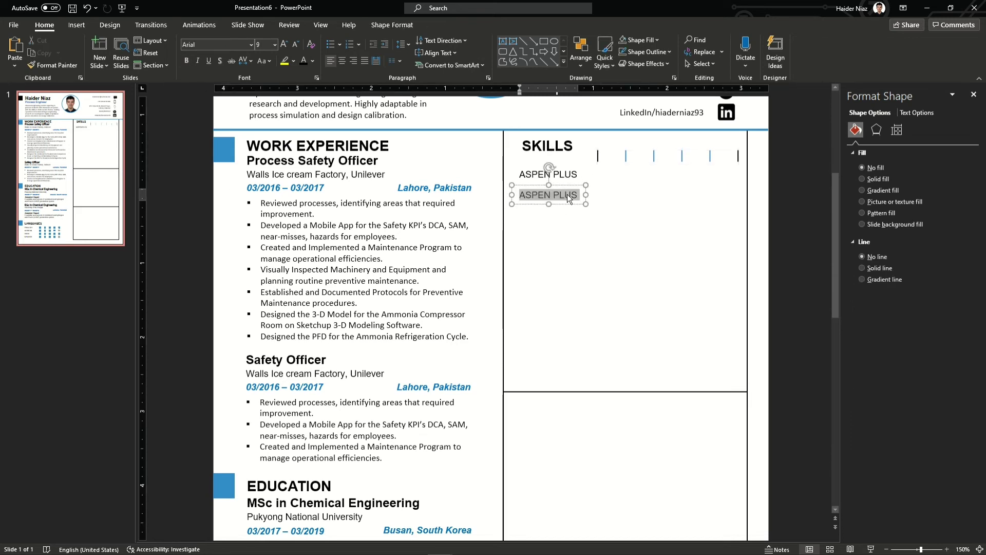
text(gPROMS)
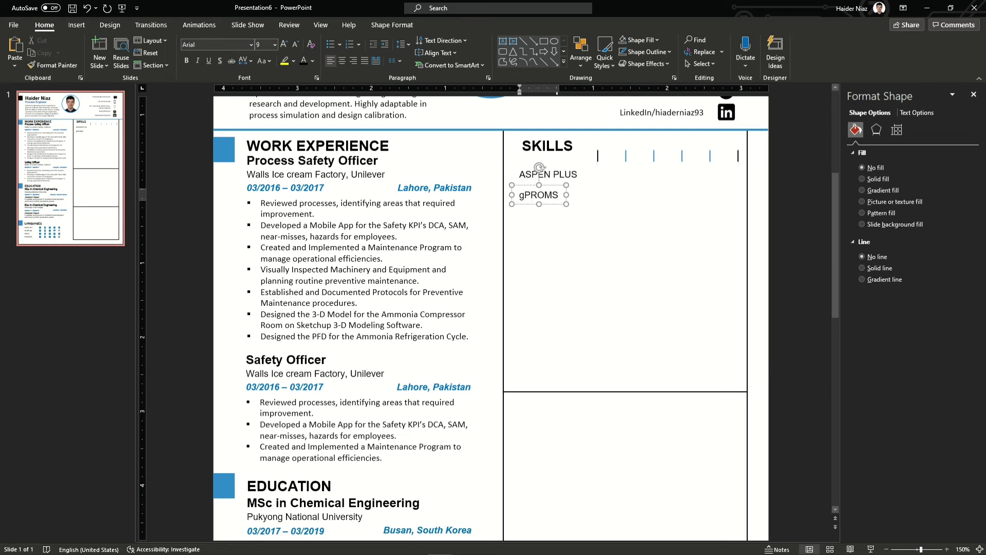
drag(559, 208, 557, 230)
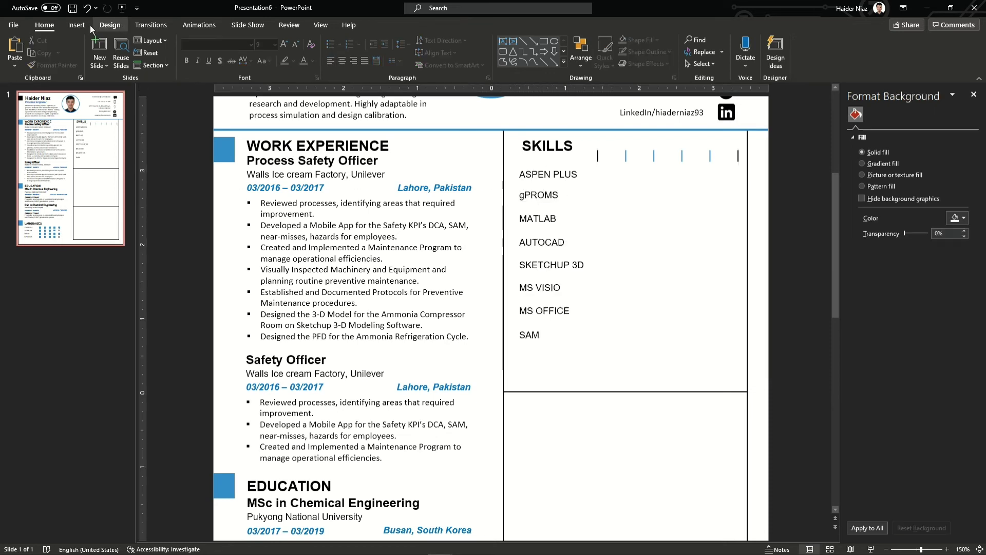
click(77, 24)
click(189, 63)
Draw a rectangle bar beside ASPEN PLUS spanning the tick-mark scale
click(226, 98)
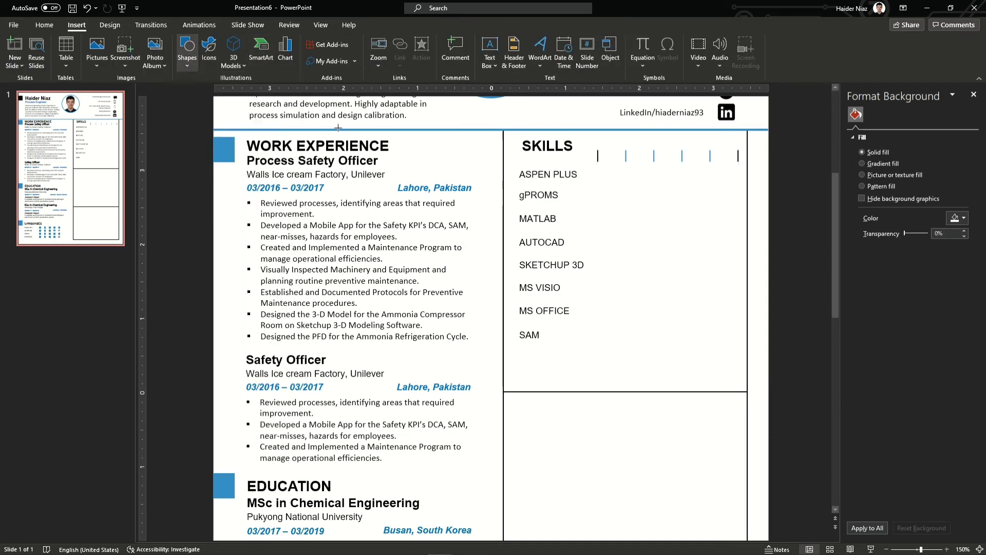
drag(592, 171, 741, 179)
ctrl+scroll(750, 181, up, 10)
drag(722, 312, 724, 314)
drag(337, 315, 349, 314)
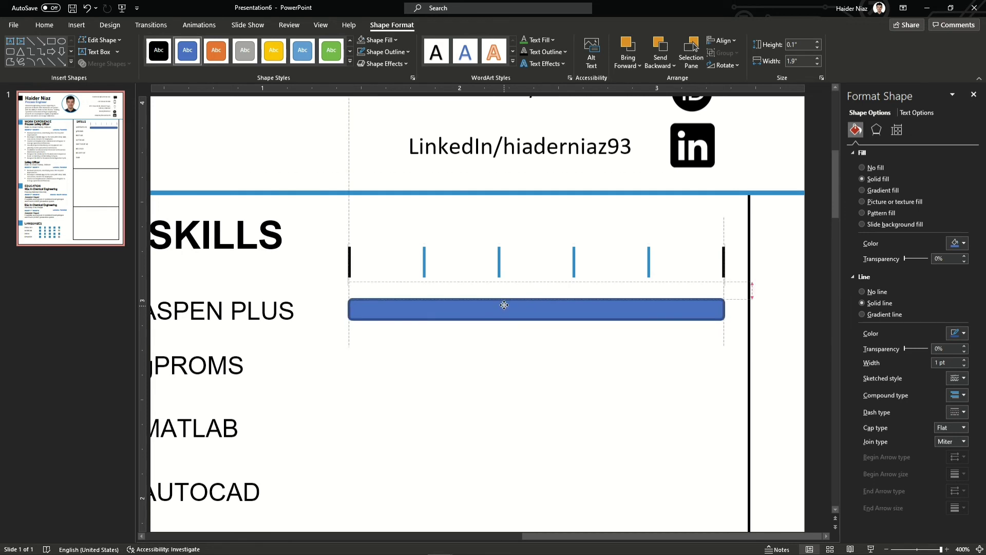
drag(504, 312, 503, 308)
Give the bar a white fill with a blue outline
click(371, 52)
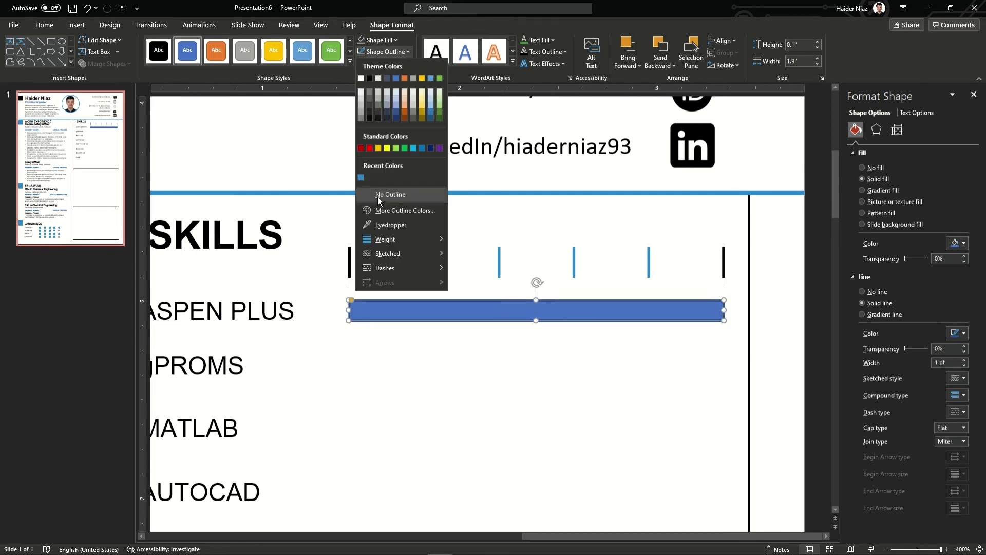
click(377, 196)
click(379, 40)
click(362, 106)
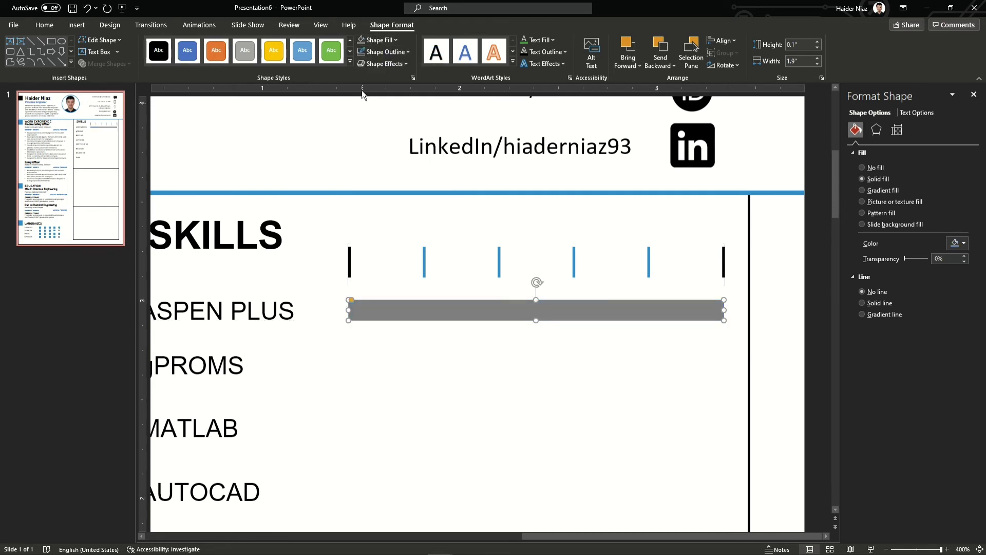
click(379, 40)
click(361, 100)
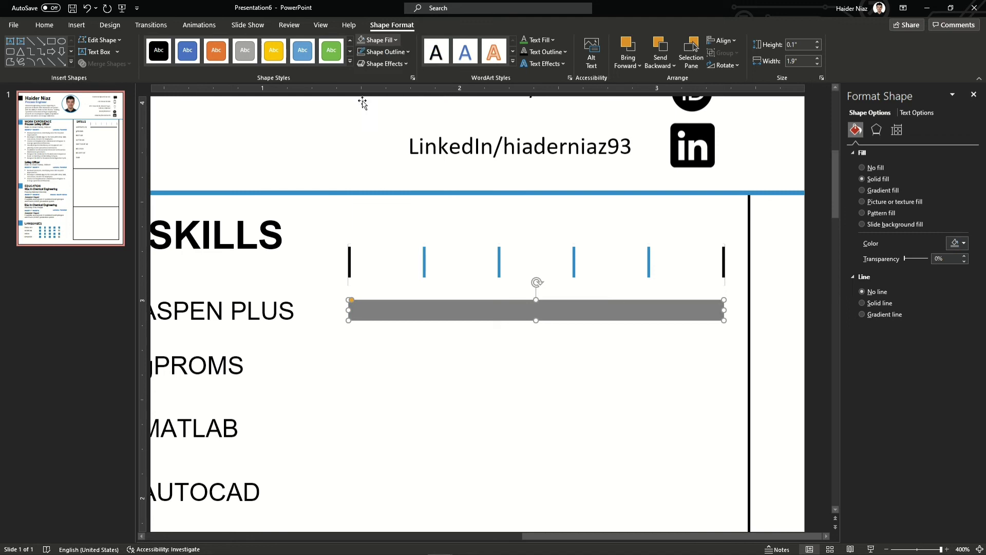
click(386, 53)
click(365, 167)
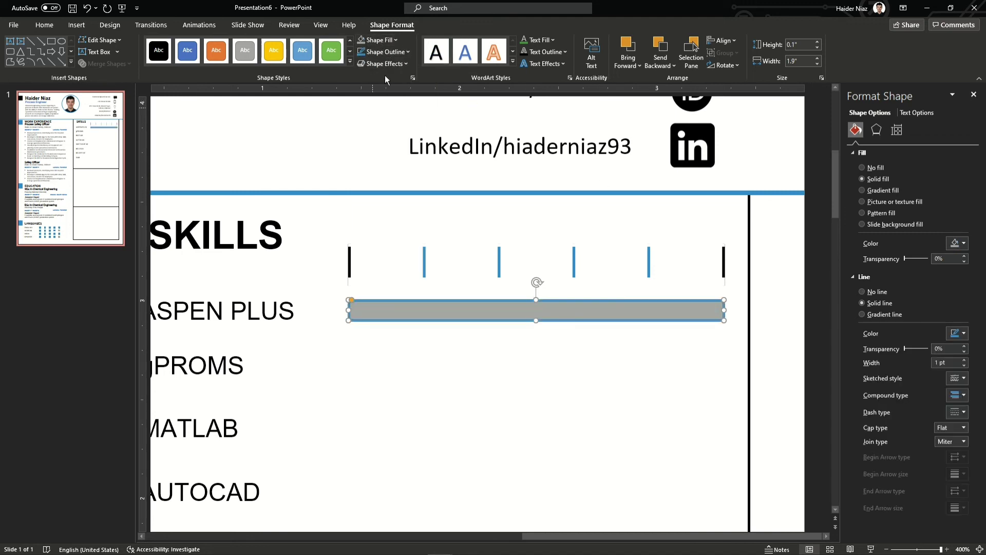
click(379, 40)
click(362, 67)
Copy the outlined bar down to each skill row
scroll(622, 291, down, 3)
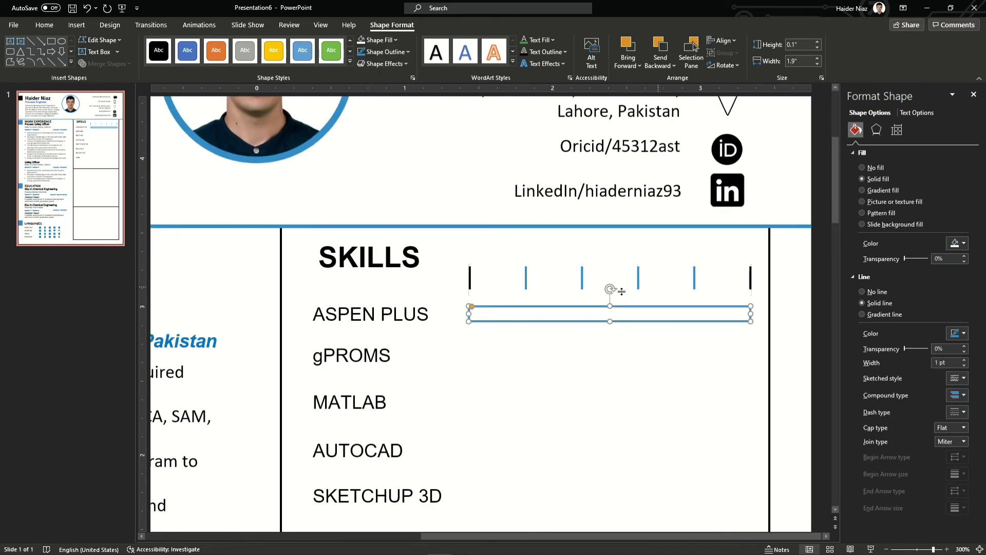
scroll(656, 271, down, 3)
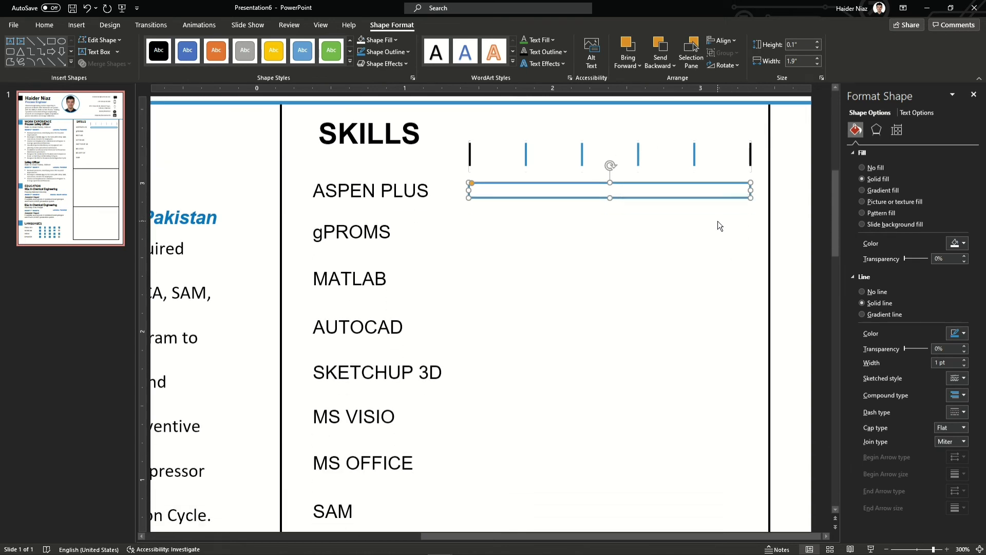
drag(709, 201, 702, 273)
scroll(711, 238, down, 1)
scroll(701, 248, down, 1)
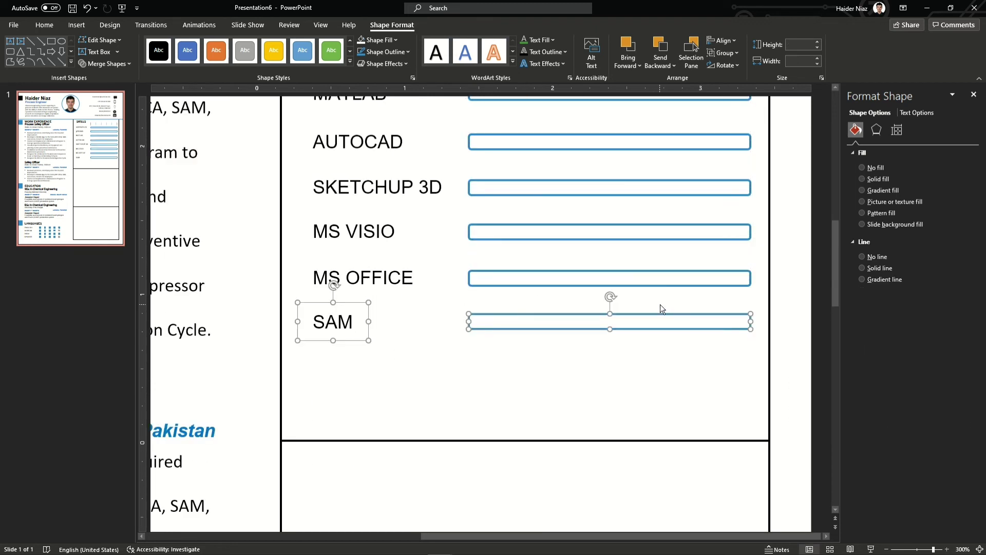
scroll(661, 309, down, 5)
click(769, 268)
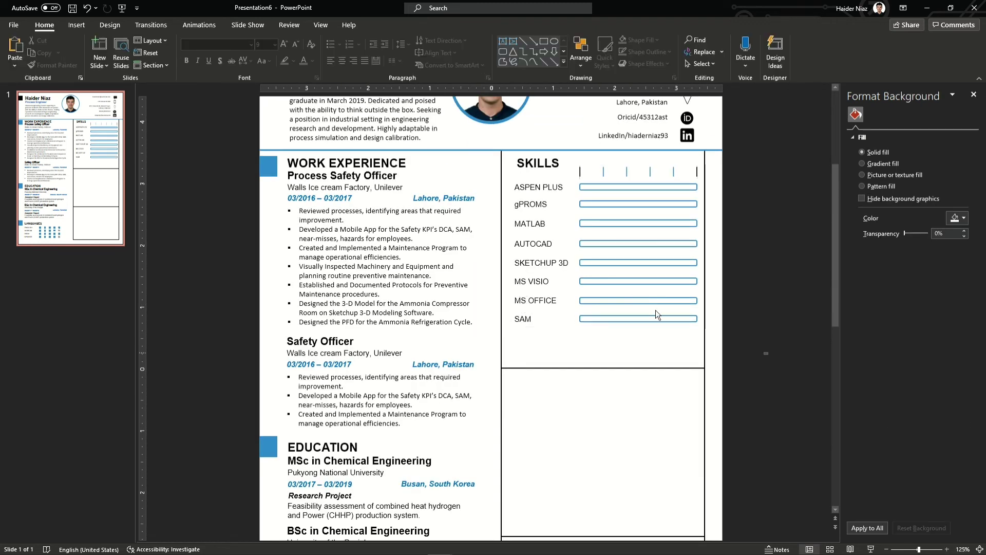
Duplicate all eight skill bars and lay the copies exactly over the originals
drag(567, 173, 768, 356)
scroll(758, 236, up, 2)
key(ctrl+g)
double_click(758, 236)
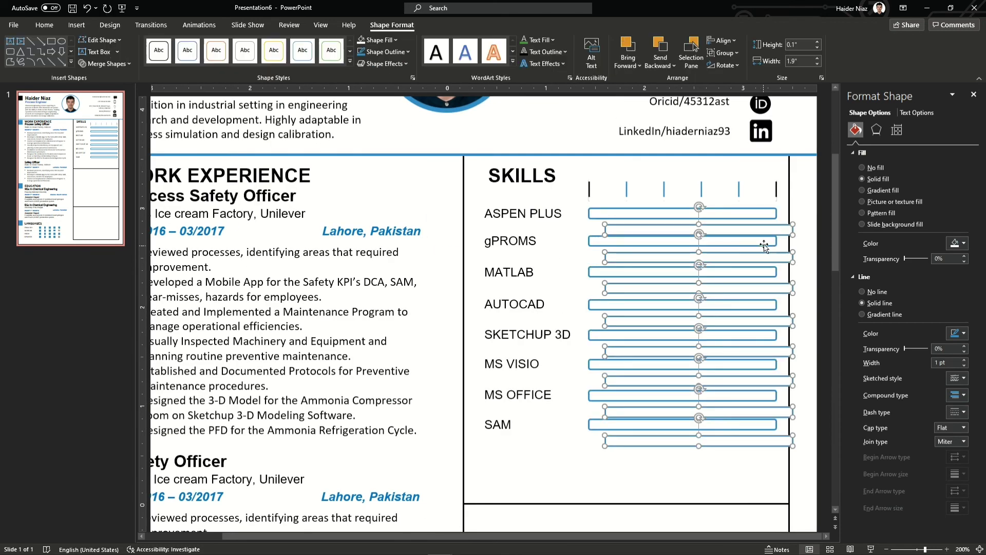
click(768, 220)
drag(768, 219, 768, 219)
Make the duplicate bars solid blue with no outline
click(386, 52)
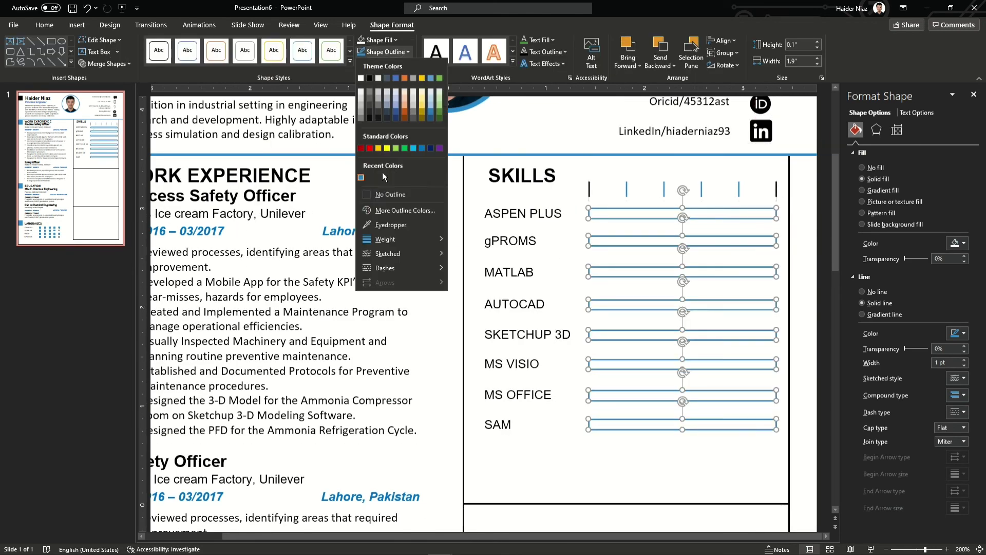
click(380, 193)
click(376, 40)
click(361, 166)
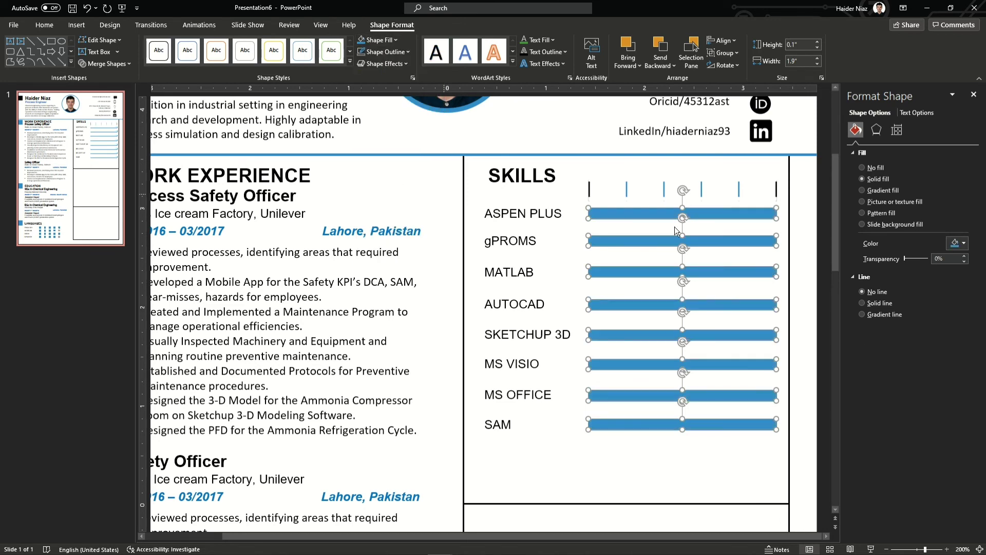
click(821, 253)
click(773, 213)
Shorten the blue ASPEN PLUS bar and cut the MATLAB bar to about 60%
ctrl+scroll(786, 217, up, 3)
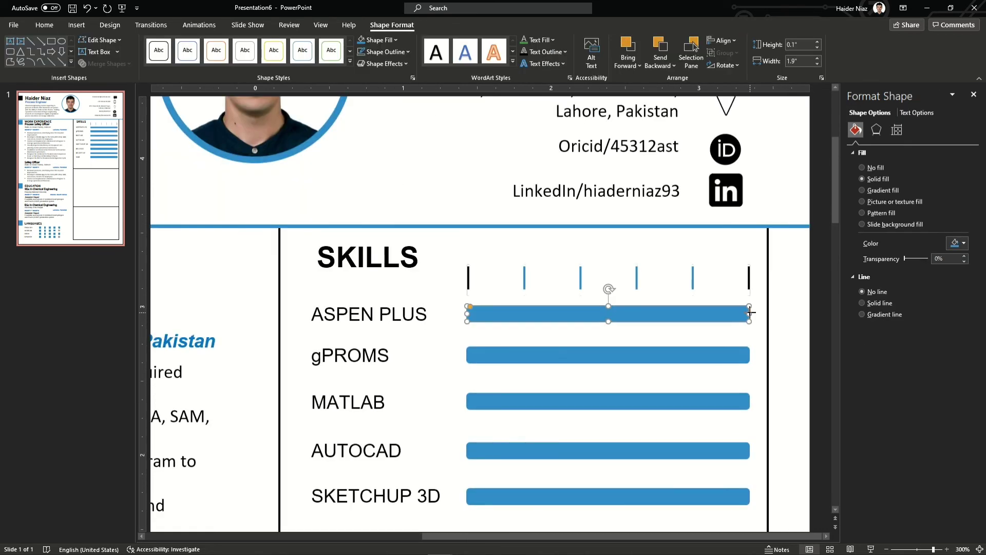
scroll(770, 246, down, 1)
drag(749, 265, 693, 267)
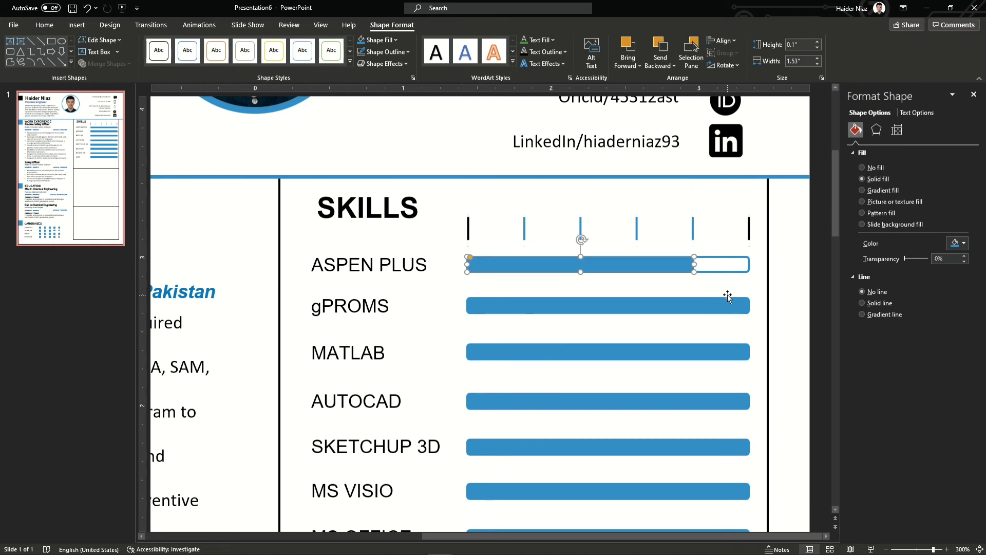
click(729, 306)
click(737, 351)
mouse_move(749, 352)
mouse_down()
mouse_move(622, 352)
mouse_move(637, 352)
mouse_up()
Shorten the SAM, MS VISIO and SKETCHUP 3D bars to about 80%
scroll(667, 349, down, 3)
click(722, 342)
click(729, 345)
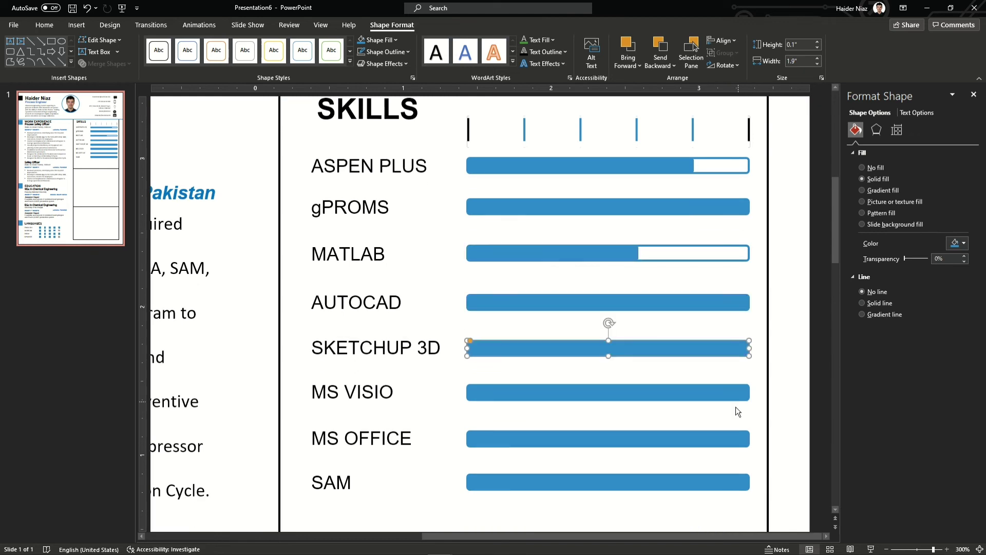
click(733, 488)
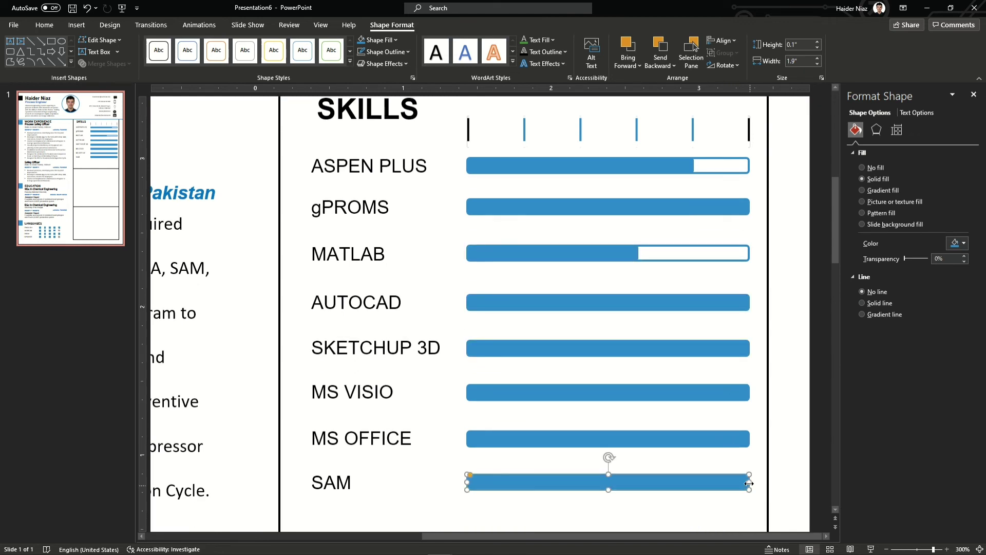
drag(749, 482, 696, 489)
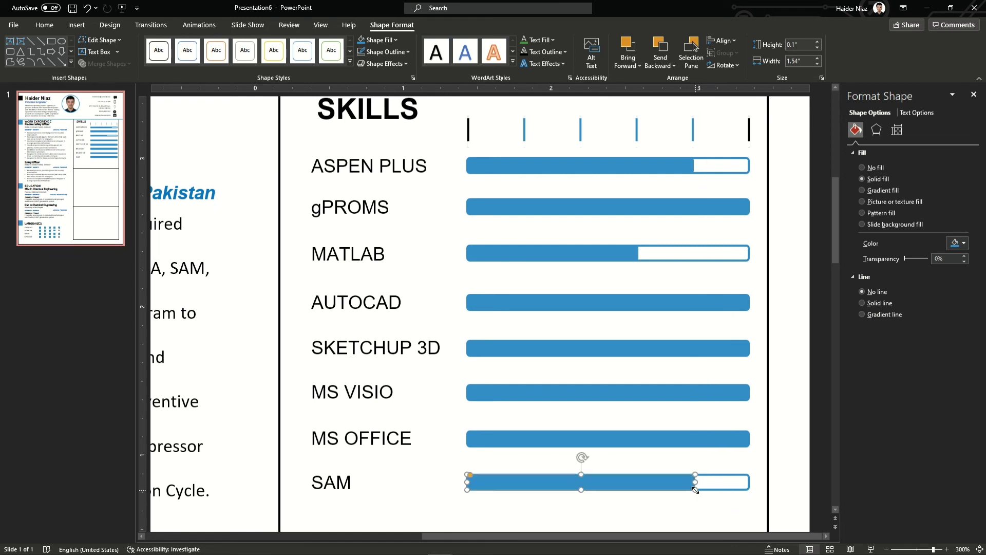
click(744, 394)
drag(749, 393, 694, 399)
click(742, 348)
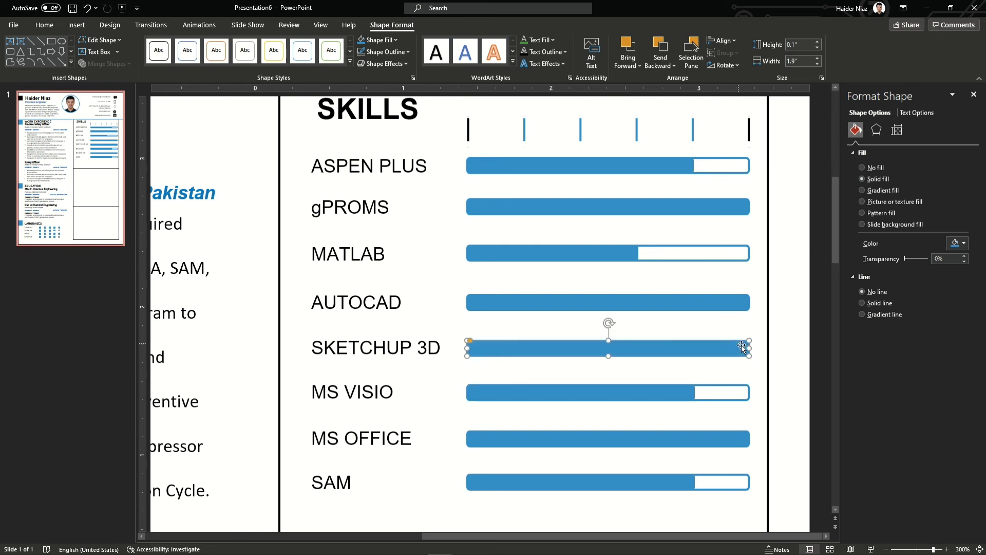
drag(735, 351, 694, 349)
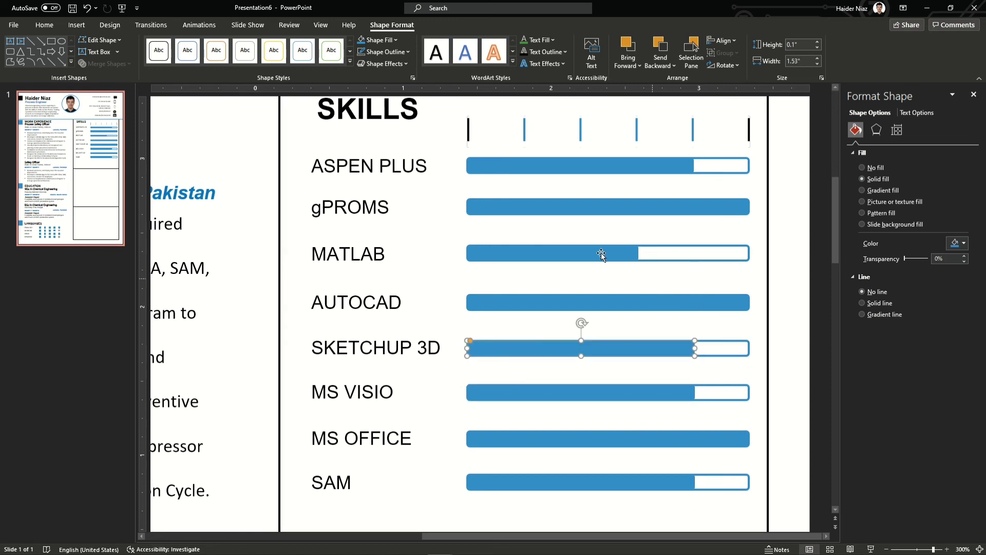
scroll(601, 253, down, 5)
click(706, 409)
click(627, 415)
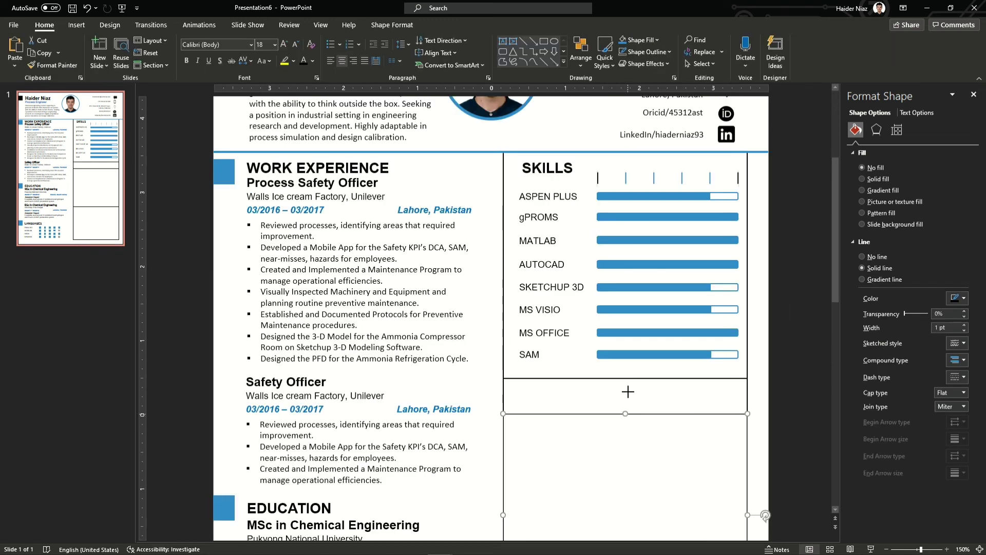
Copy the SKILLS heading into the box below and retitle it HONOURS AND AWARDS
drag(628, 392, 627, 378)
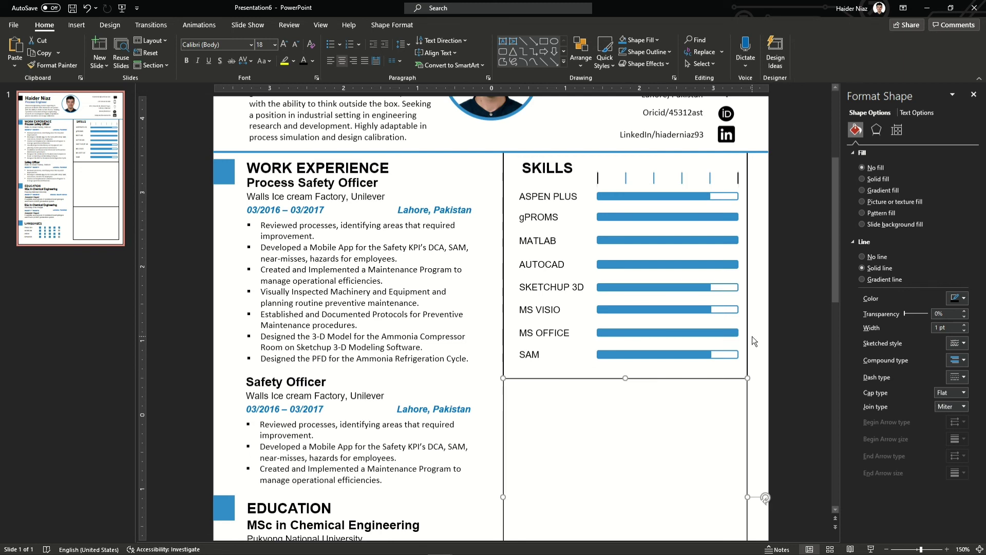
click(560, 173)
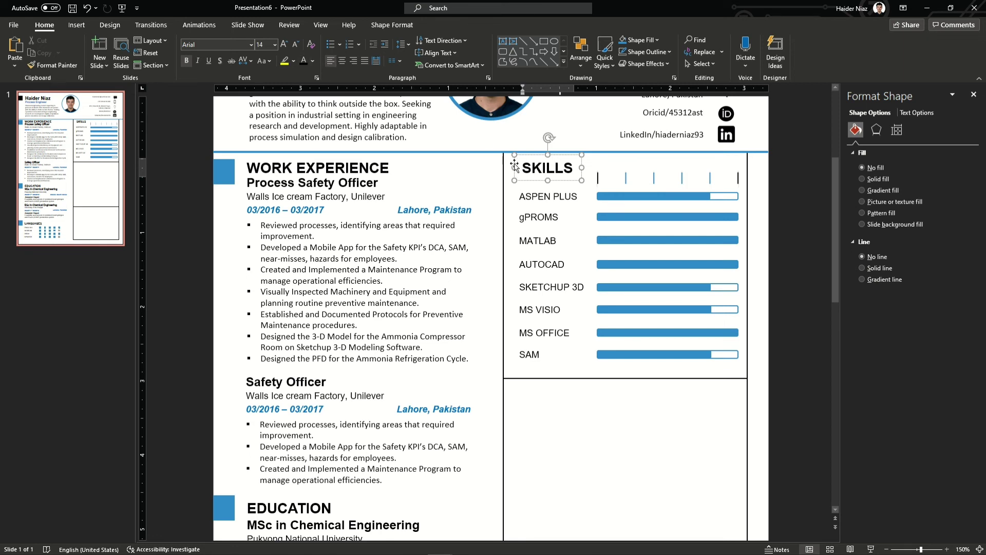
drag(515, 165, 546, 405)
scroll(615, 349, down, 3)
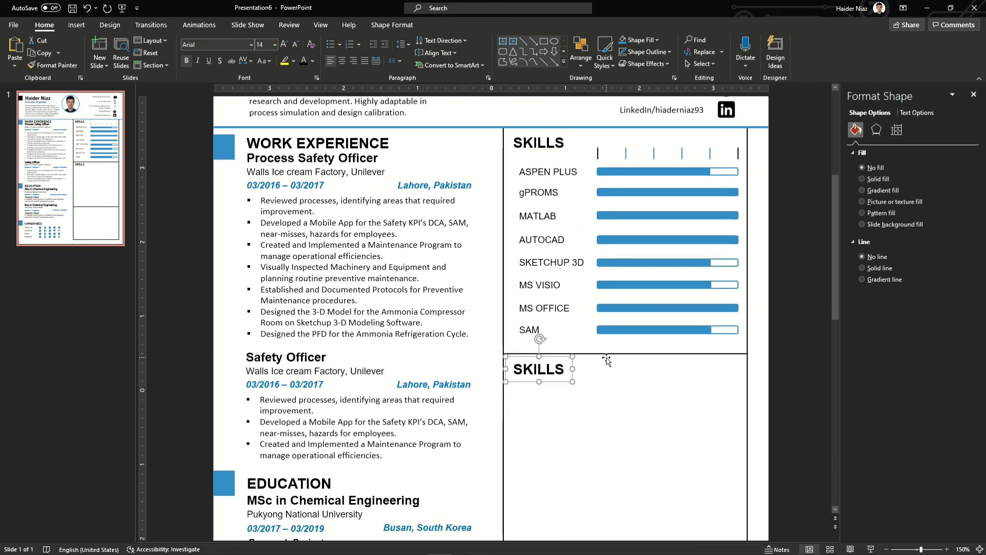
scroll(615, 349, down, 3)
double_click(553, 229)
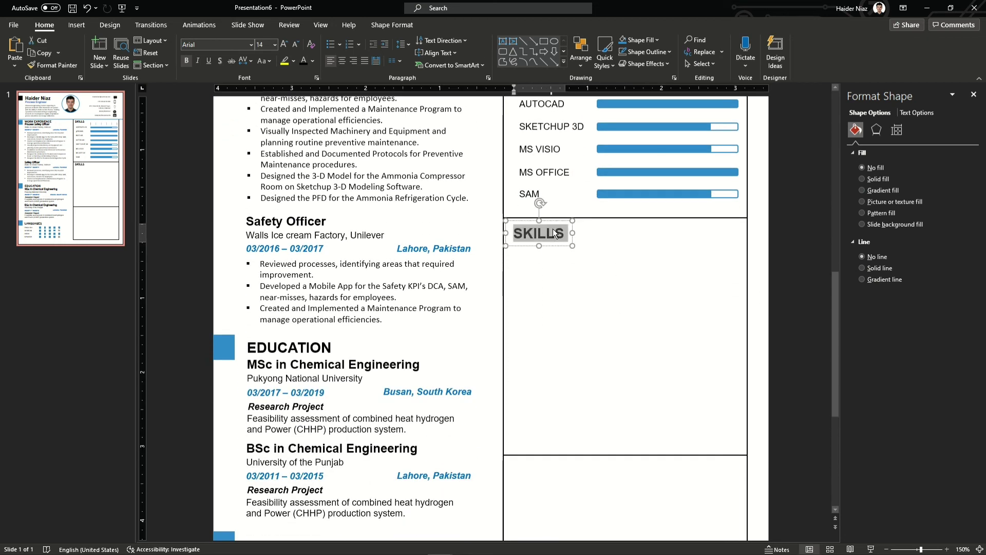
text(PUBLICATIONS)
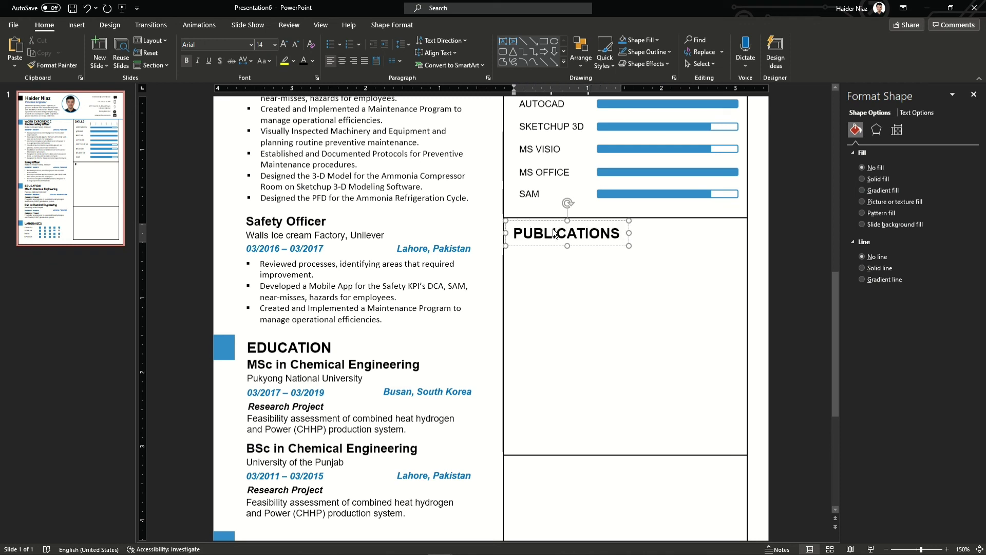
key(ctrl+a)
text(HONOURS AND AWARDS)
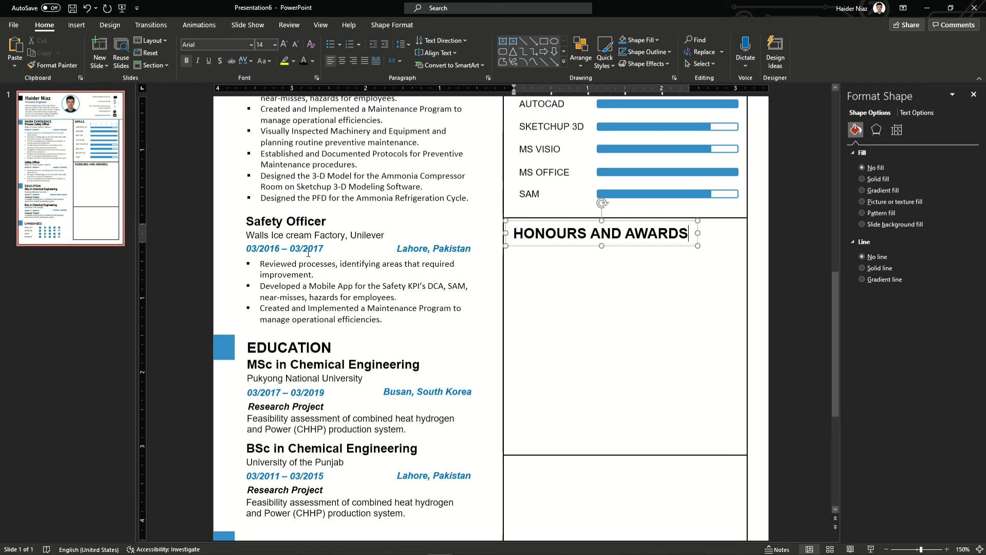
Copy the Walls Ice cream Factory line beneath the HONOURS AND AWARDS heading
click(312, 235)
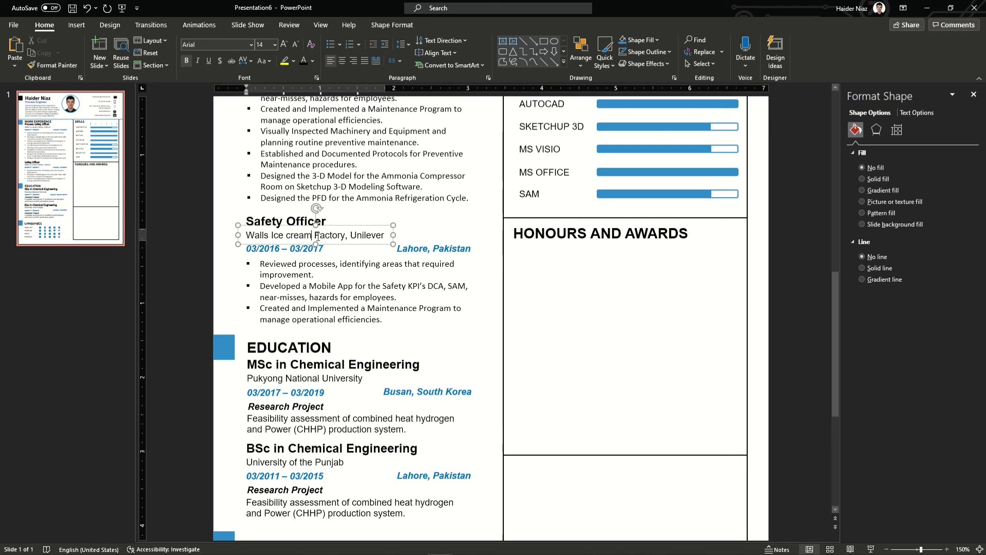
drag(349, 249, 620, 257)
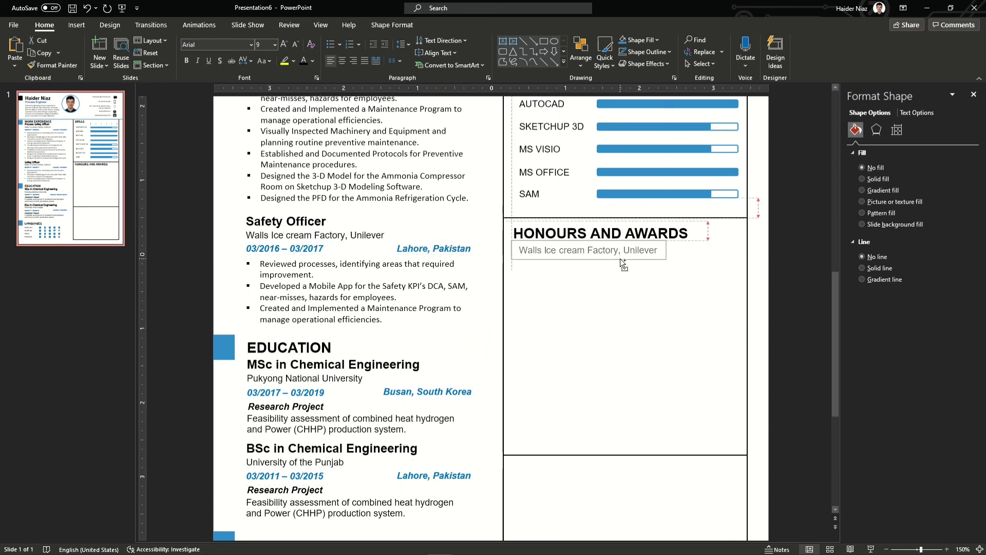
click(617, 251)
key(ctrl+a)
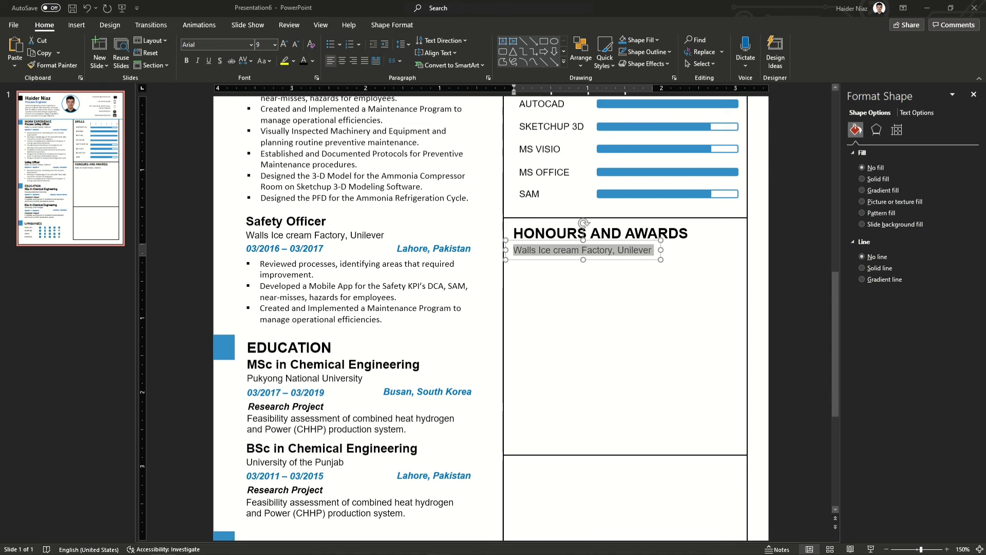
Paste the awards list, set it to 9 pt, and move it under HONOURS AND AWARDS
right_click(569, 287)
click(523, 308)
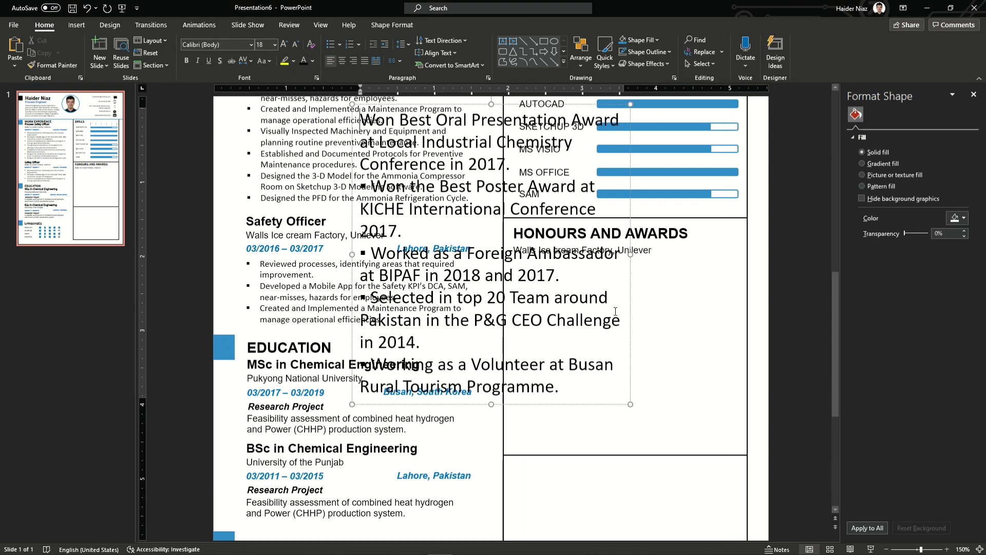
click(625, 365)
key(ctrl+a)
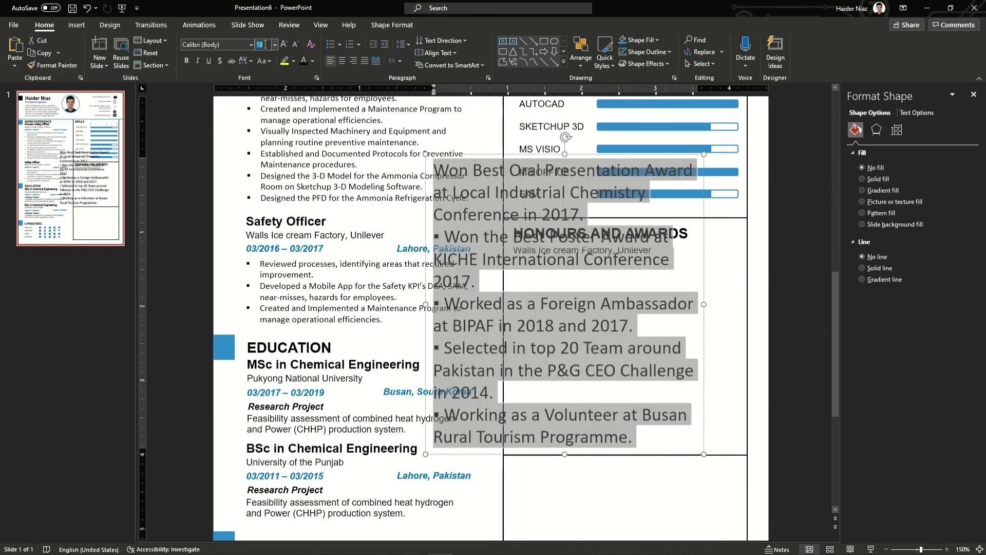
text(9)
key(Return)
drag(493, 245, 576, 341)
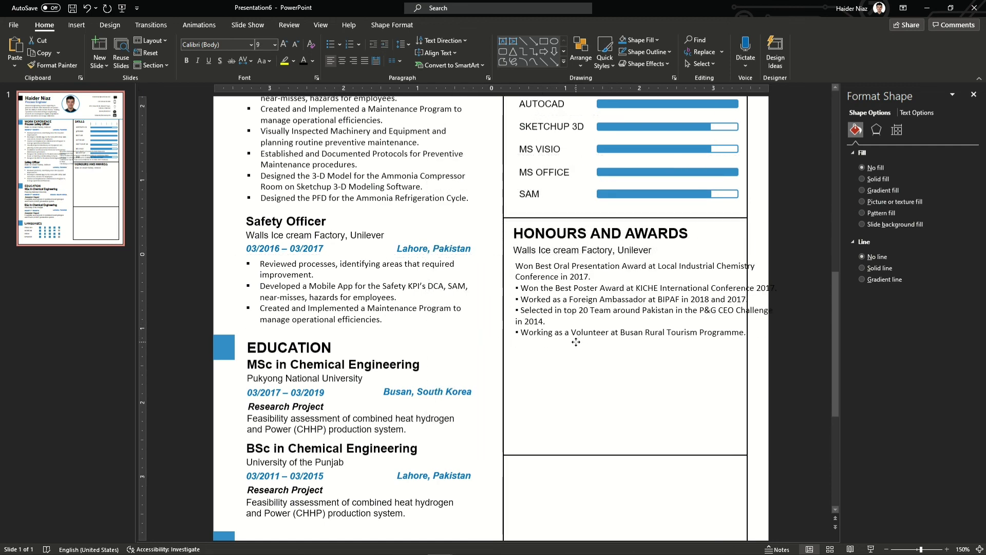
Remove the extra bullets from four award lines and narrow the awards box to fit the section
click(554, 285)
click(520, 287)
key(BackSpace)
click(520, 299)
key(BackSpace)
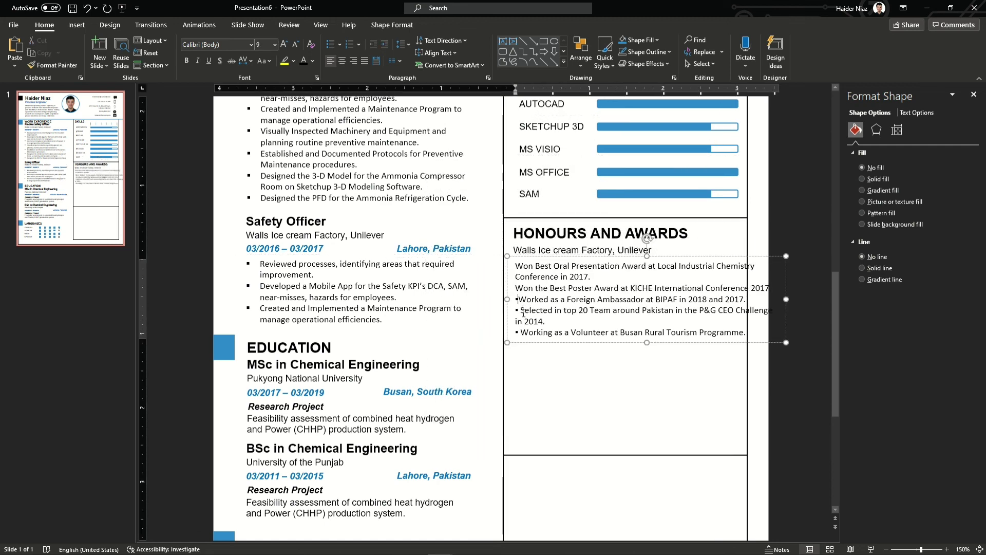
click(520, 310)
key(BackSpace)
click(520, 332)
key(BackSpace)
click(777, 355)
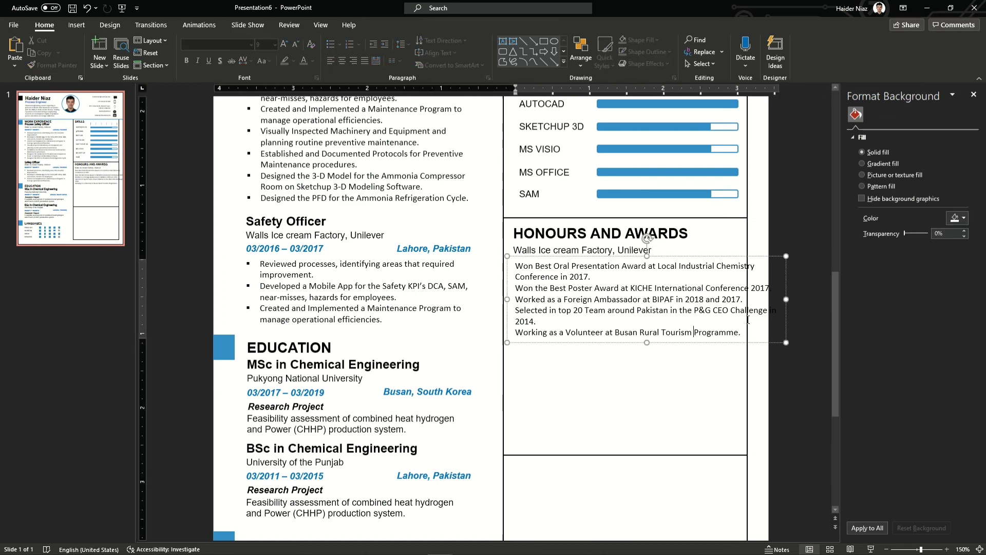
click(745, 287)
drag(786, 299, 735, 299)
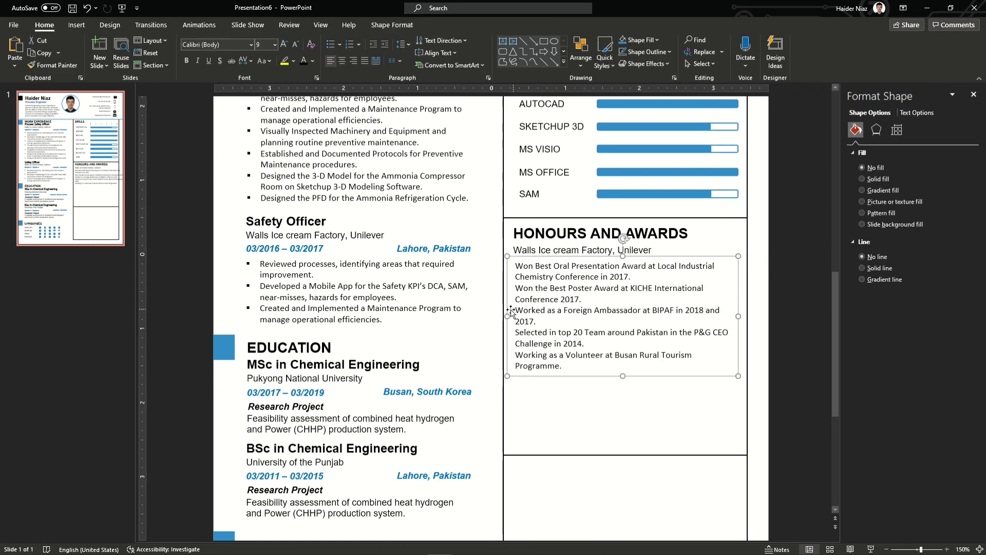
Give the award lines square bullets and make 'Best Oral Presentation' bold blue
click(339, 45)
click(348, 119)
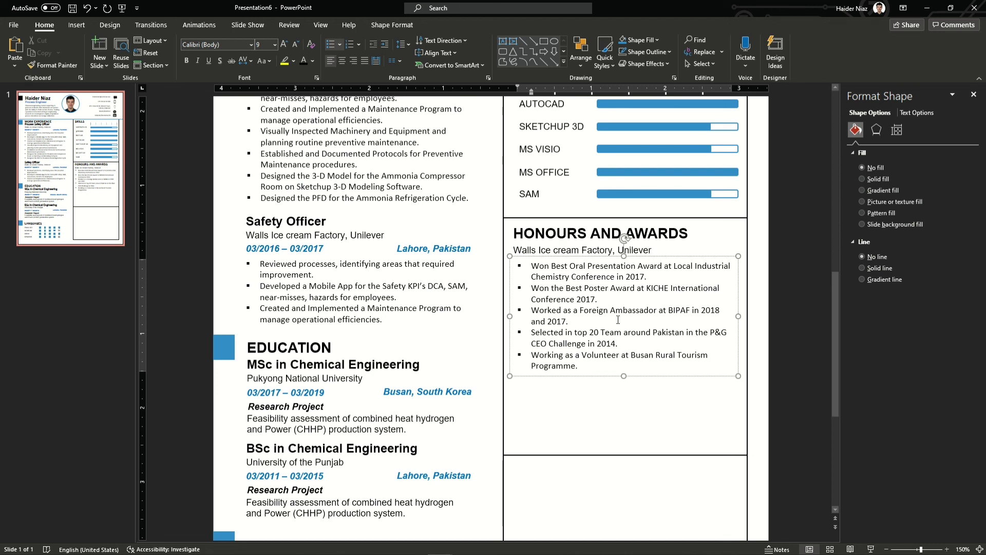
drag(636, 264, 557, 273)
key(ctrl+b)
click(312, 60)
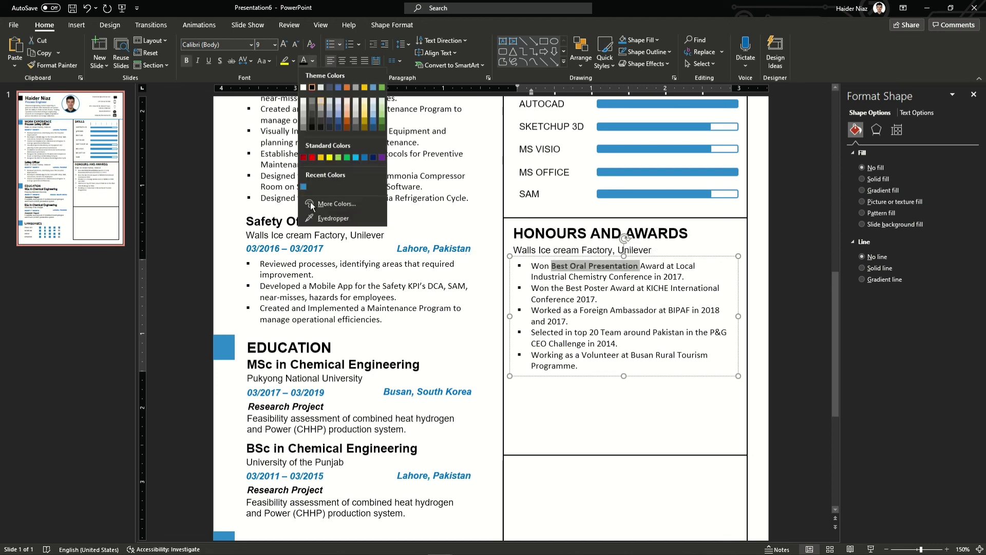
click(303, 186)
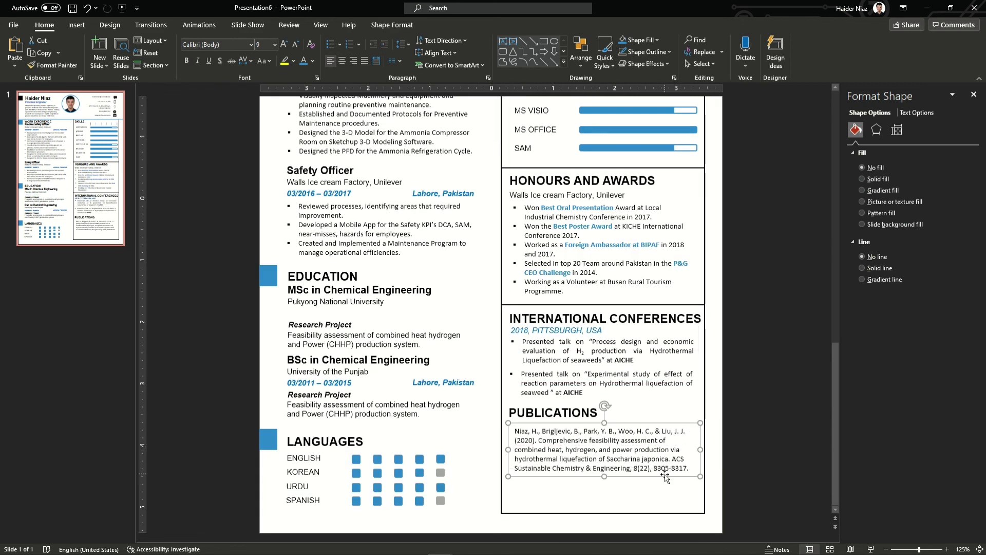
Nudge the Publications text down and number its two entries as a 1. 2. list
drag(665, 476, 664, 478)
click(338, 44)
click(358, 44)
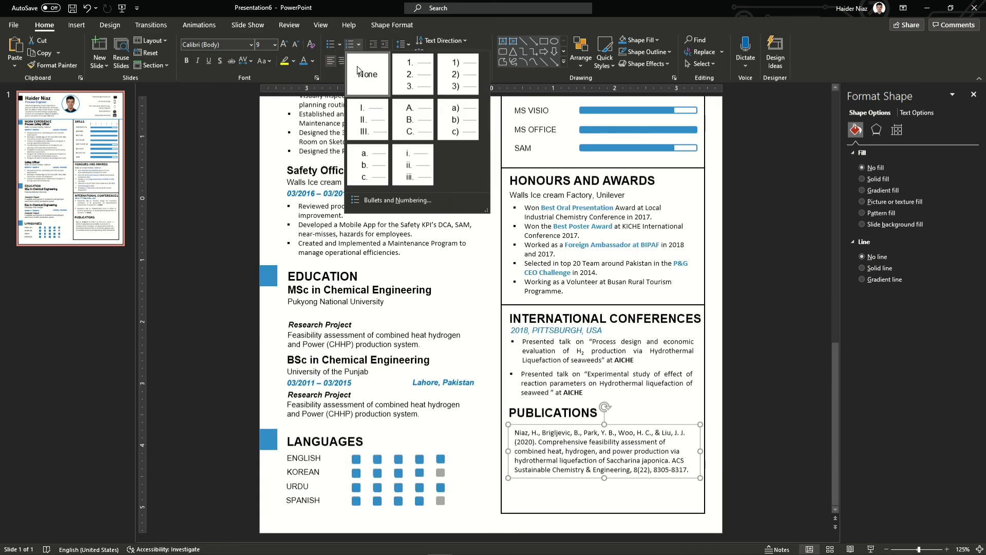
click(390, 72)
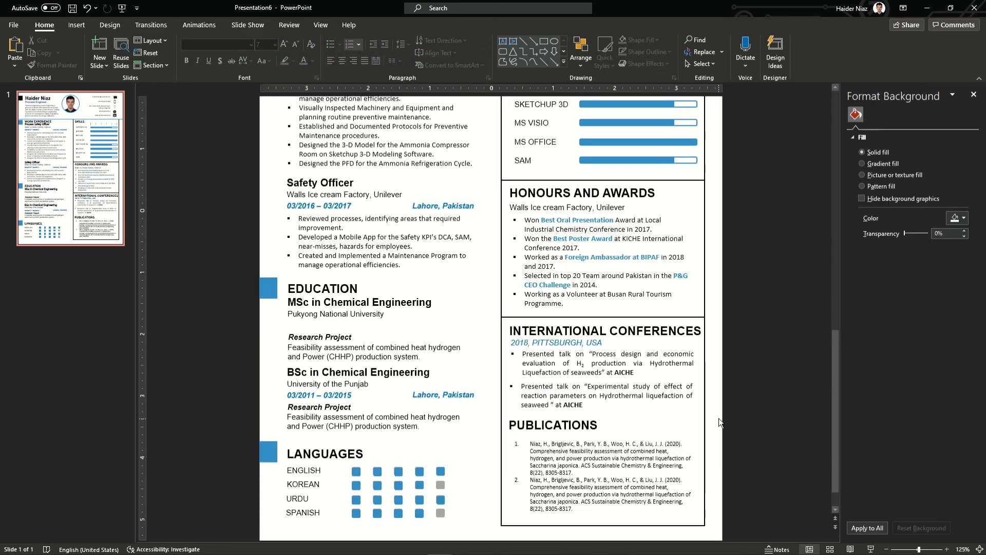
scroll(719, 422, up, 1)
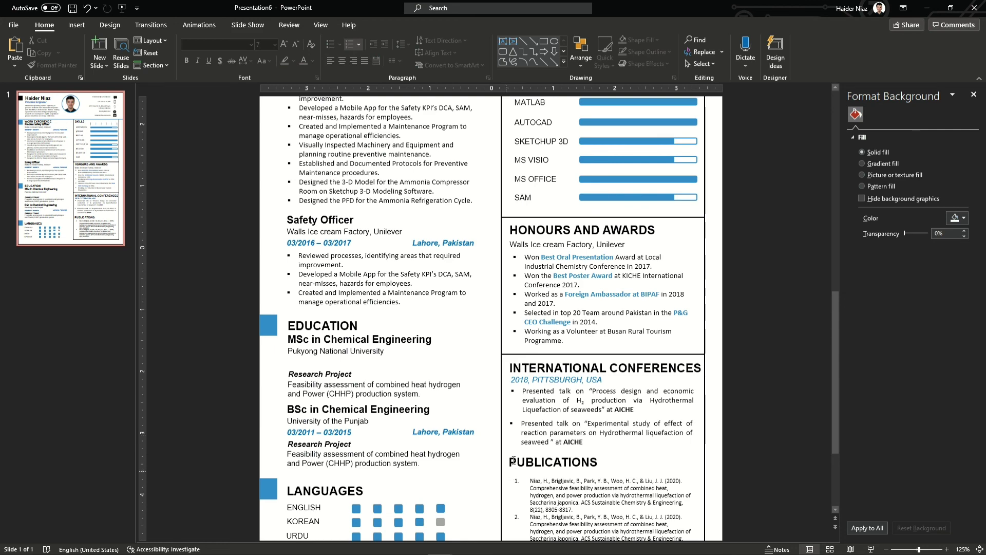
Reposition the PUBLICATIONS heading, then select everything on the slide
click(550, 468)
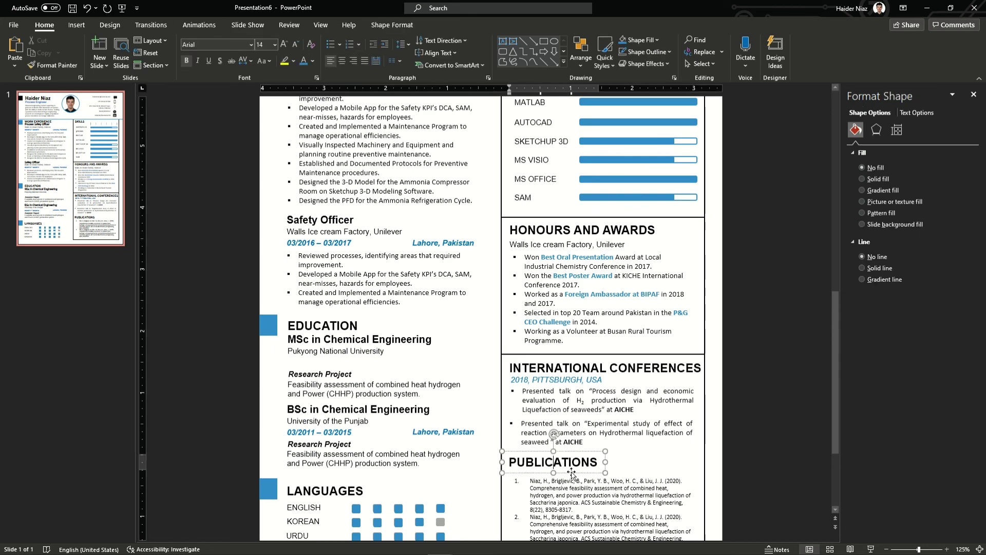
drag(571, 471, 573, 471)
scroll(705, 445, up, 3)
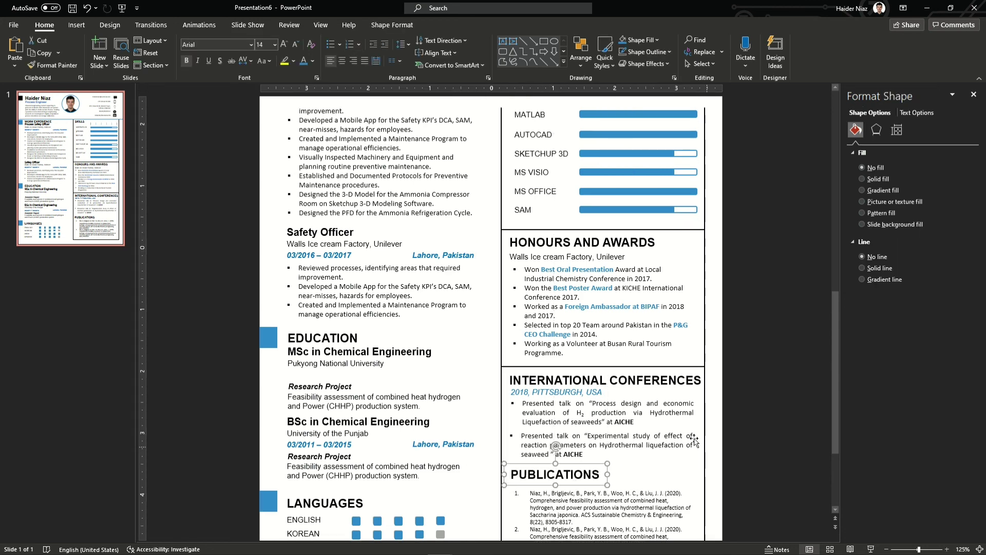
scroll(482, 297, down, 5)
key(ctrl+a)
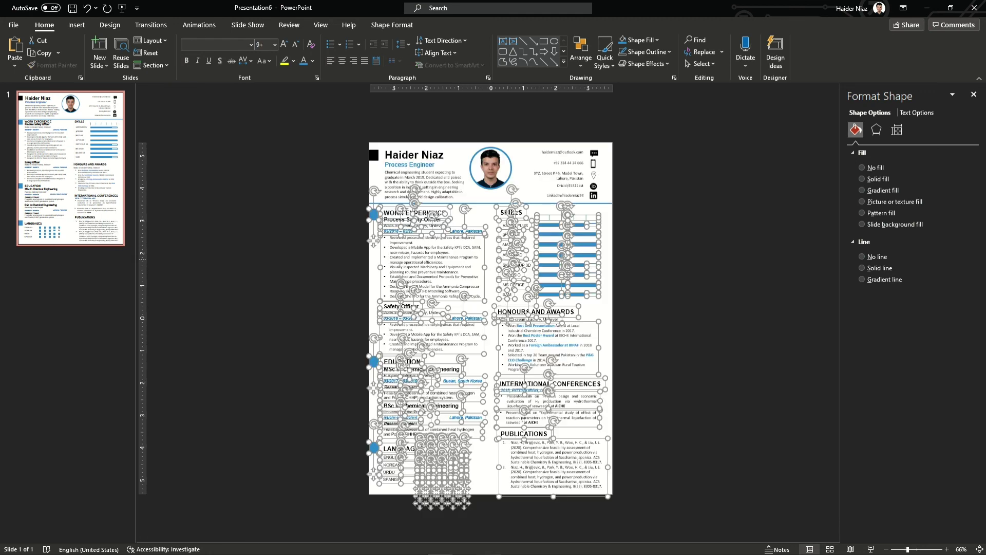
Select the profile photo and nudge it right and down to align it in the header
key(Escape)
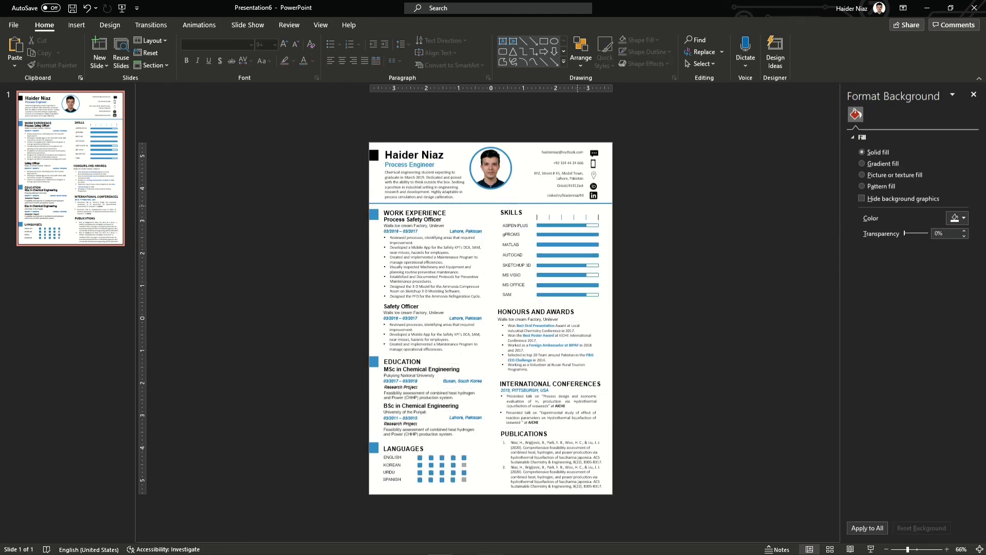
click(491, 203)
key(Escape)
key(ctrl+a)
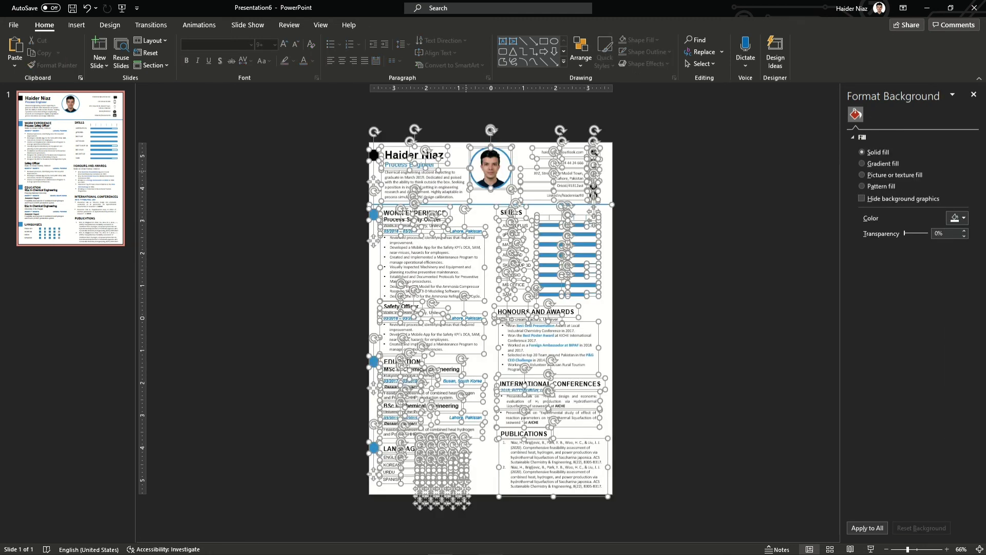
scroll(490, 319, up, 6)
key(Escape)
scroll(491, 319, up, 3)
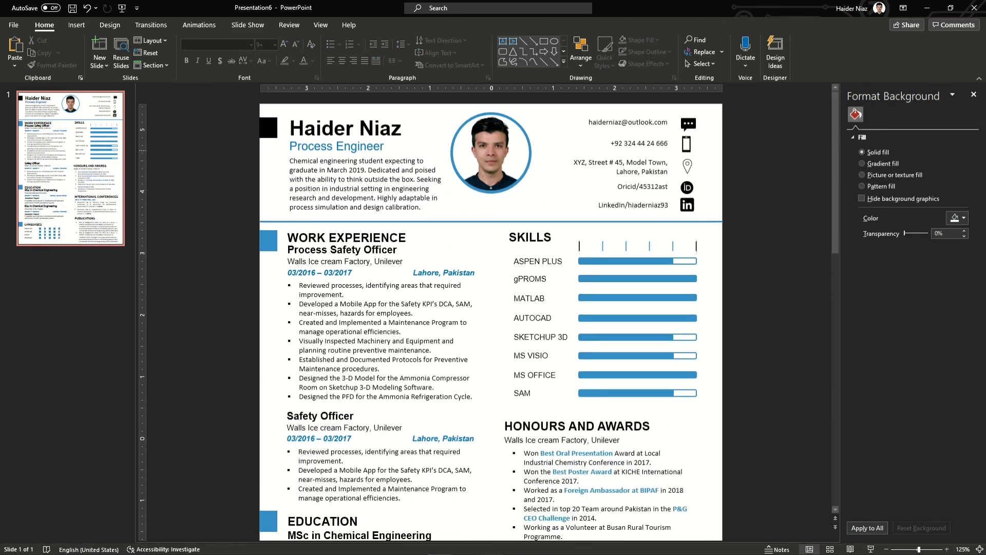
key(Tab)
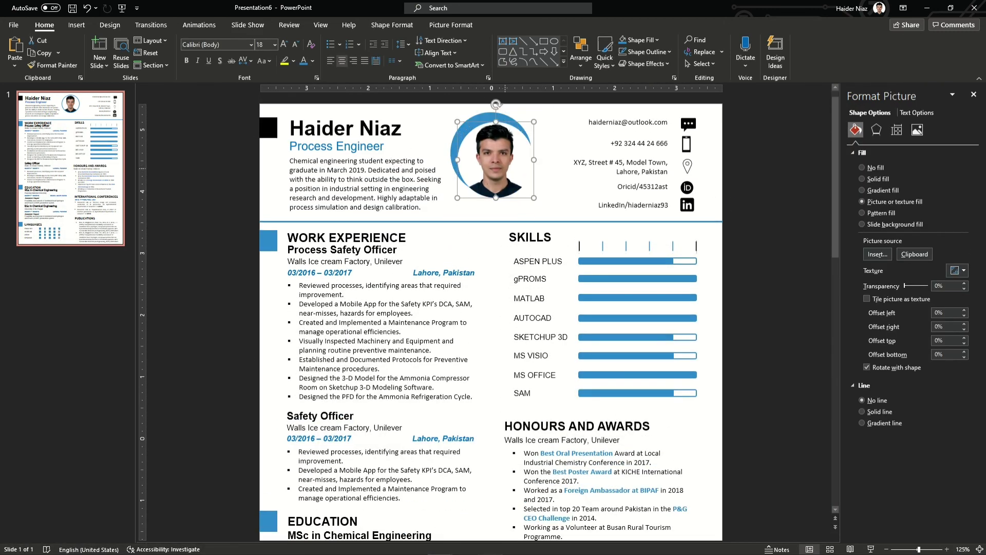
key(Tab)
key(Tab)
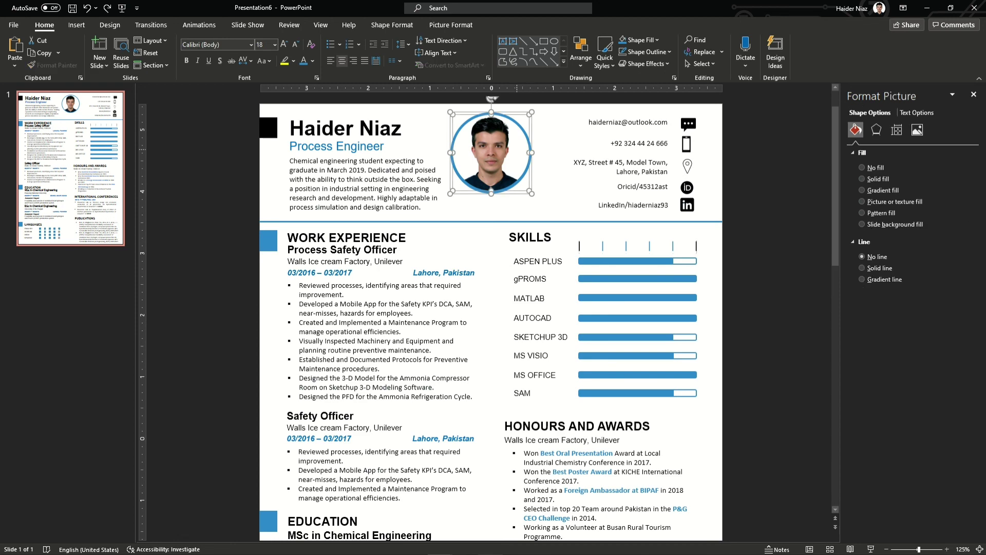
key(Right)
key(Right)
key(Down)
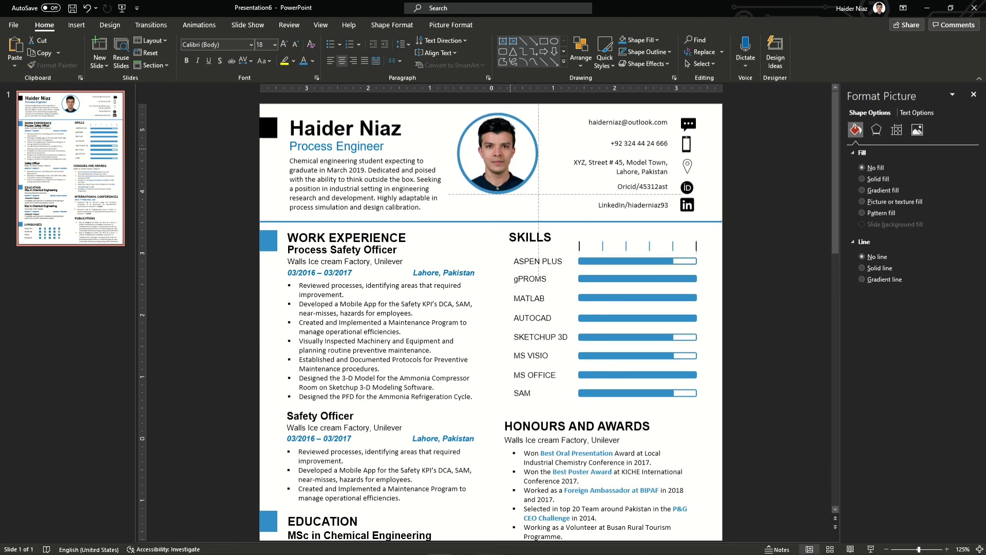
Zoom out, close the formatting side pane, and go to the File Export page
key(ctrl+minus)
key(ctrl+minus)
key(ctrl+minus)
key(Escape)
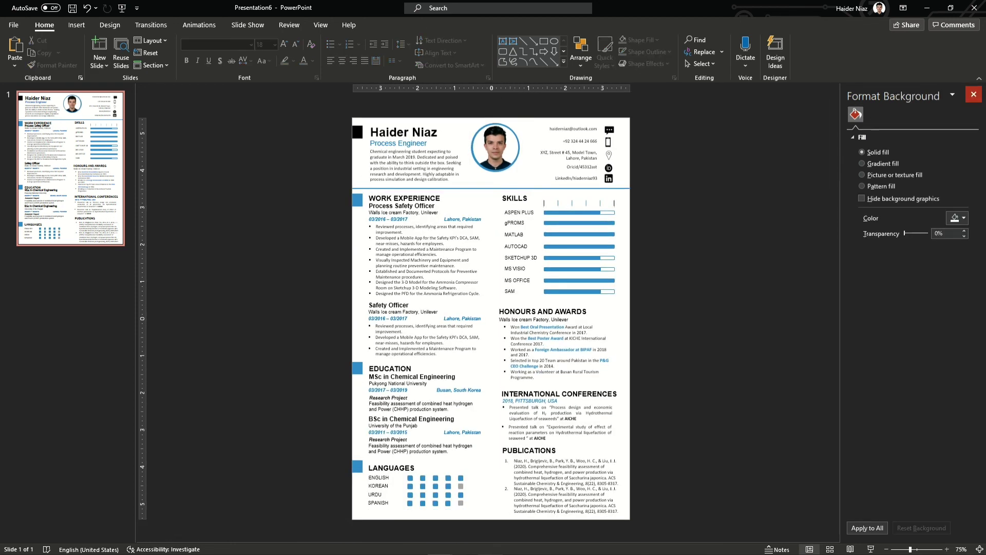
click(973, 94)
click(14, 24)
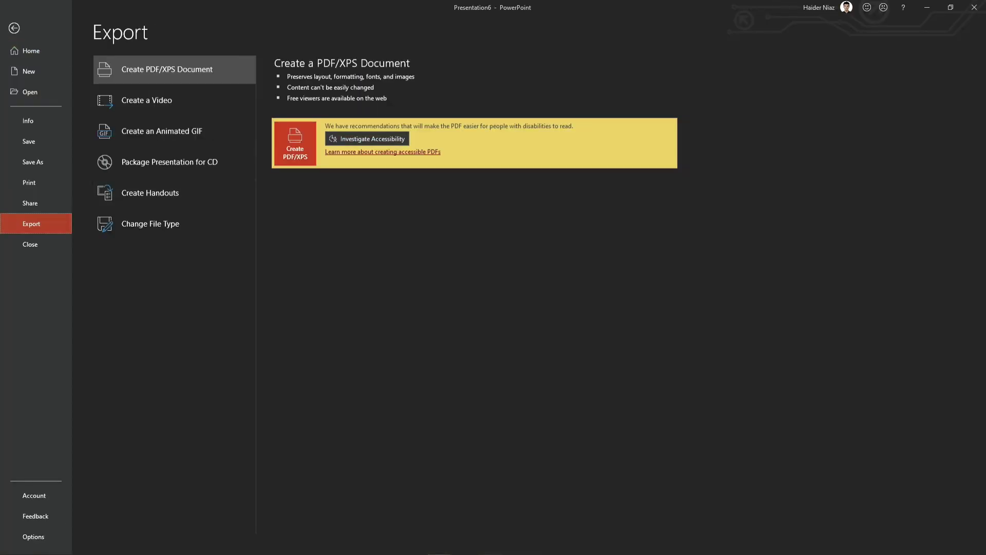
Leave the Export page and scroll through the finished resume slide to review it
key(Escape)
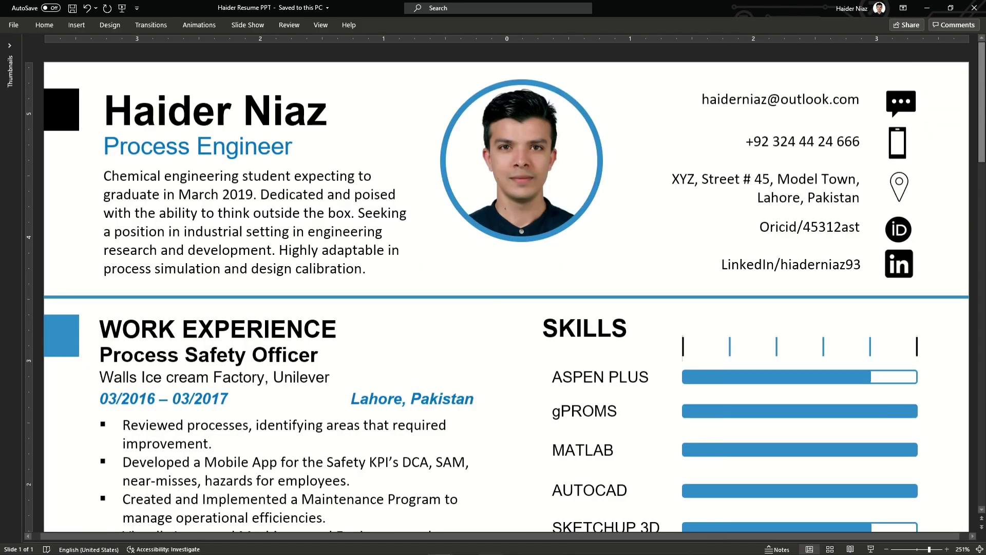
scroll(505, 287, down, 2)
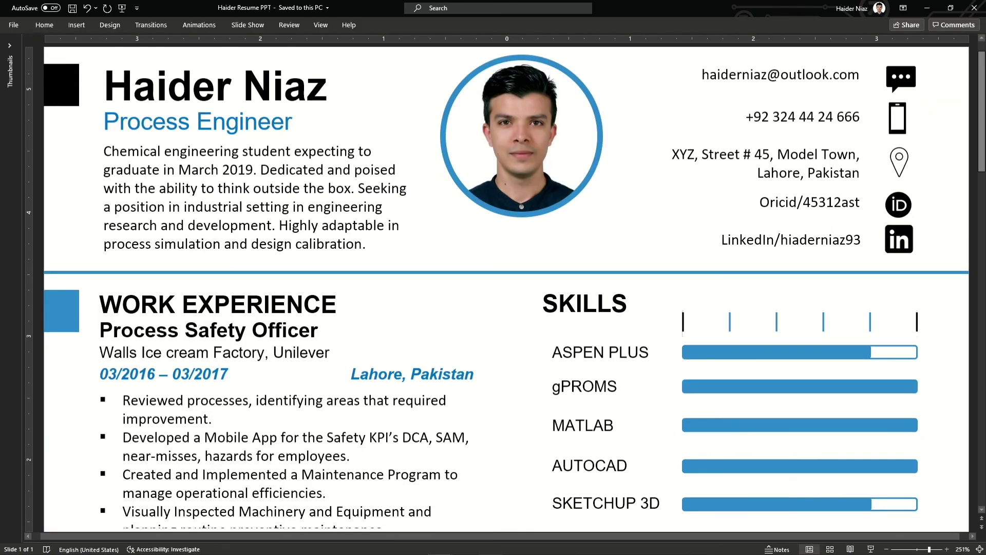
scroll(505, 289, down, 3)
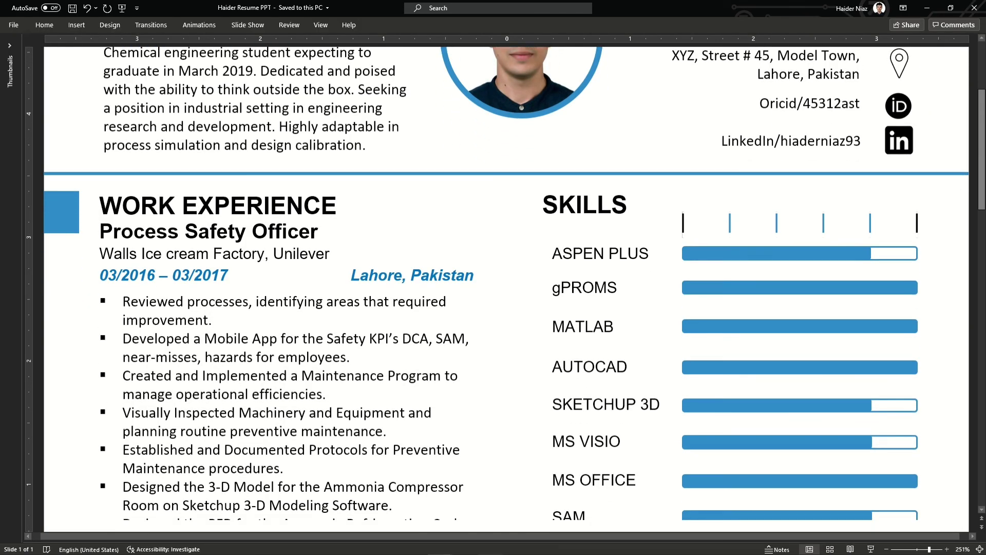
scroll(505, 288, down, 4)
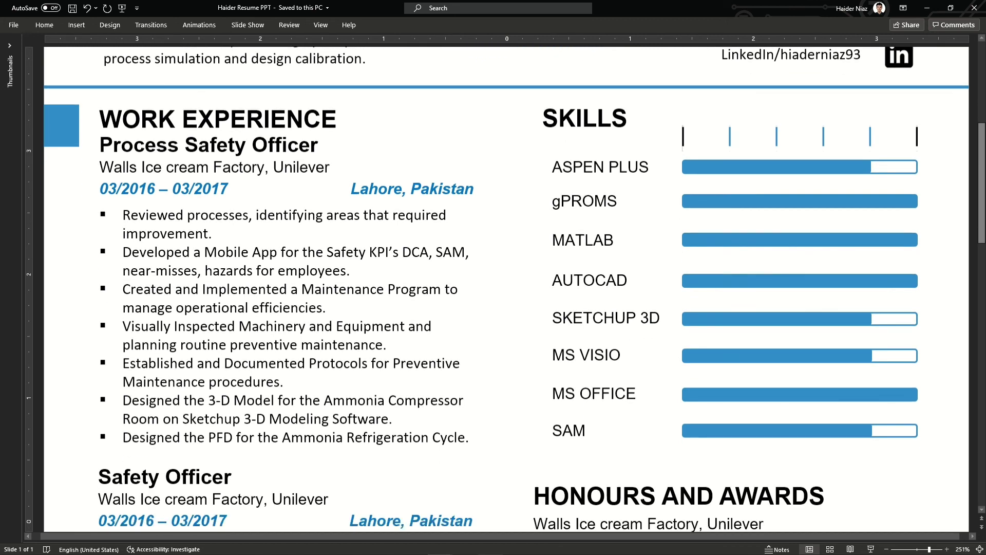
scroll(506, 289, down, 6)
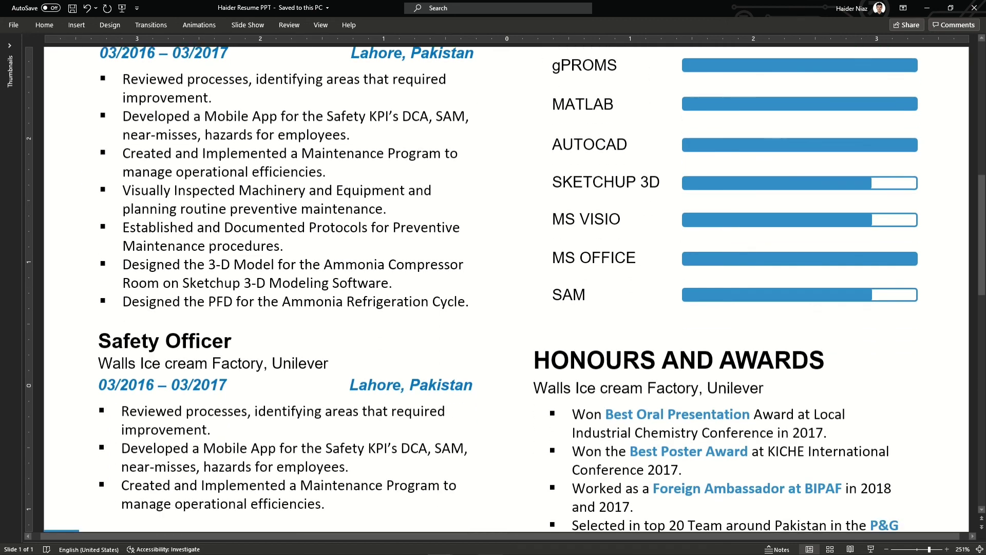
scroll(505, 288, down, 4)
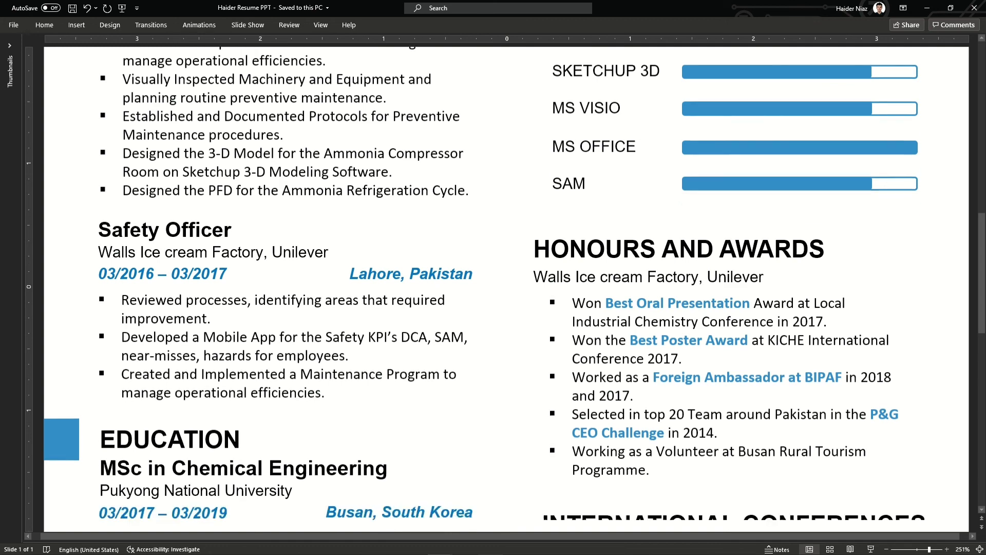
scroll(506, 289, down, 3)
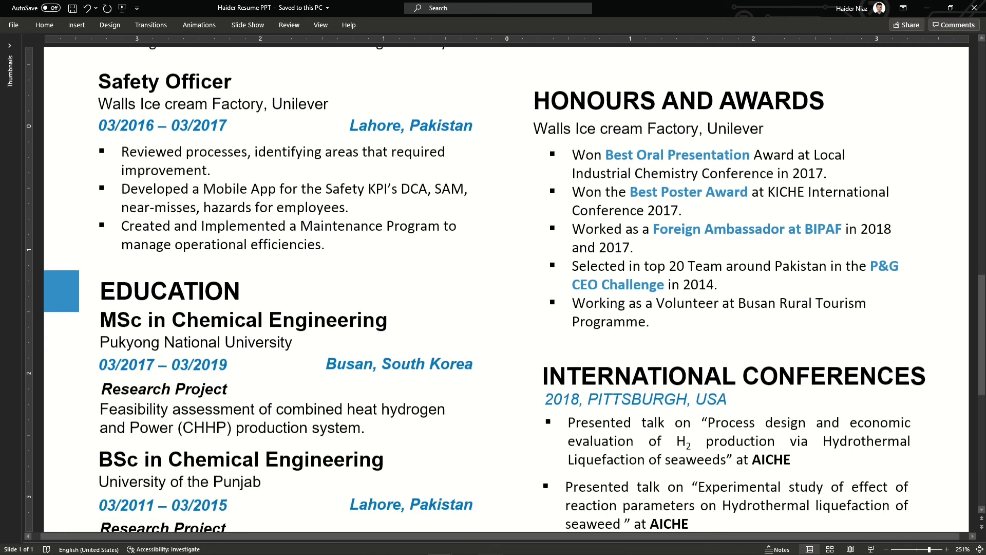